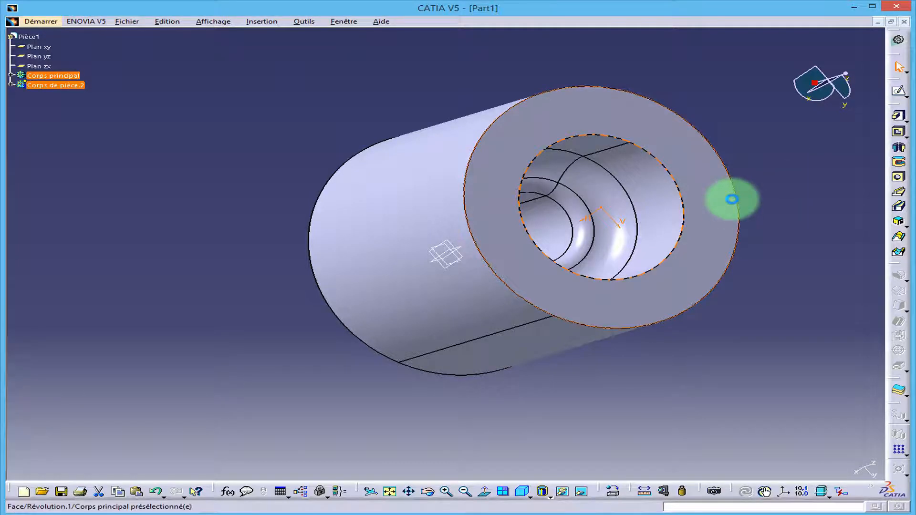
# Extrude the circular sketch Esquisse.2 with a first limit of 2 mm and a second limit of 100 mm
pyautogui.click(898, 117)
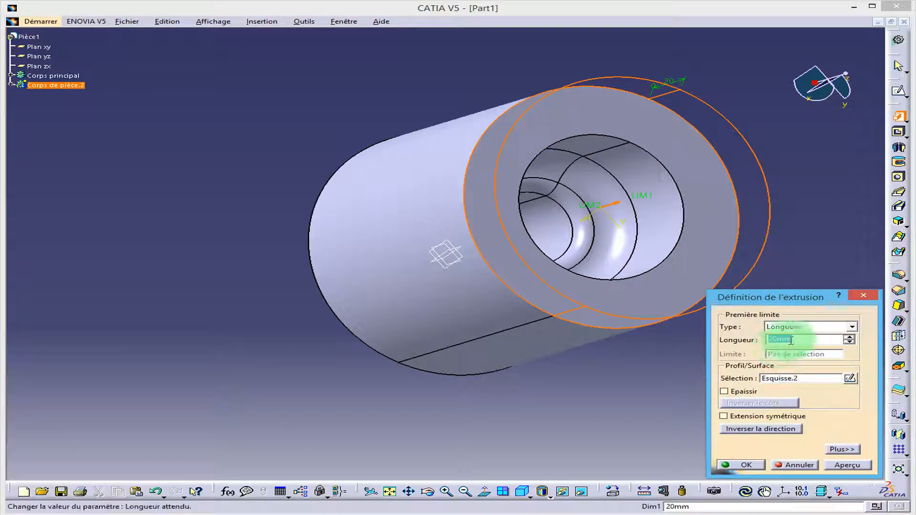
pyautogui.doubleClick(798, 340)
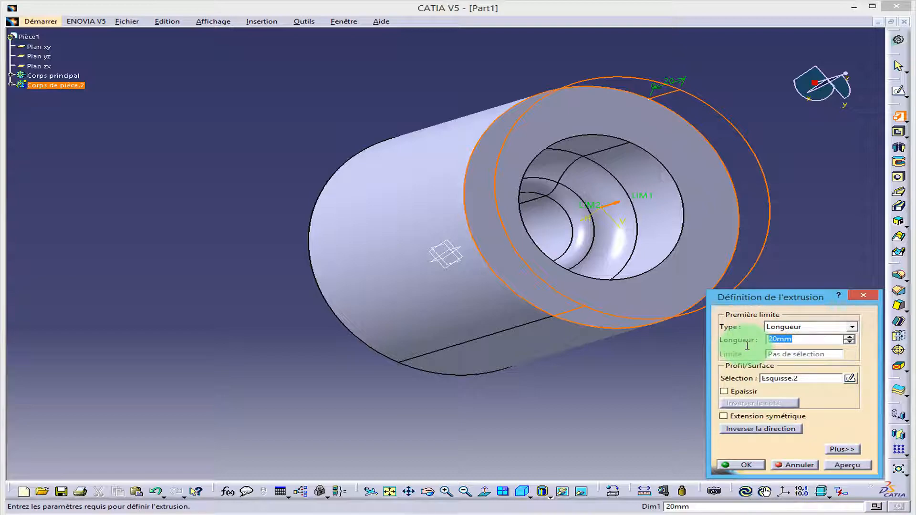
pyautogui.write('2')
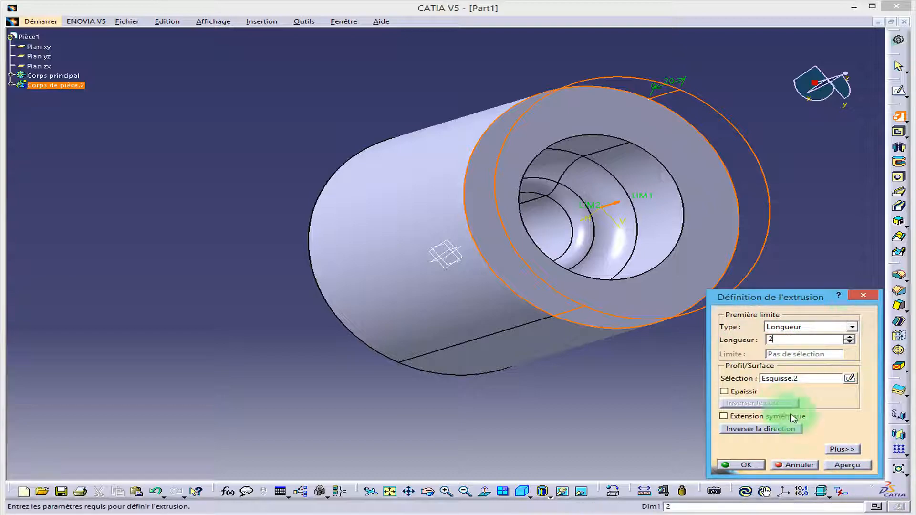
pyautogui.click(841, 449)
pyautogui.click(664, 341)
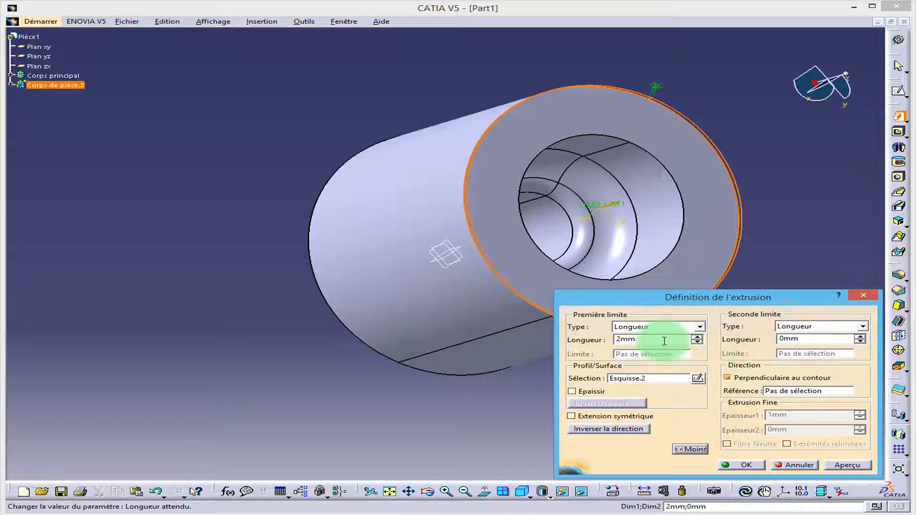
pyautogui.doubleClick(652, 340)
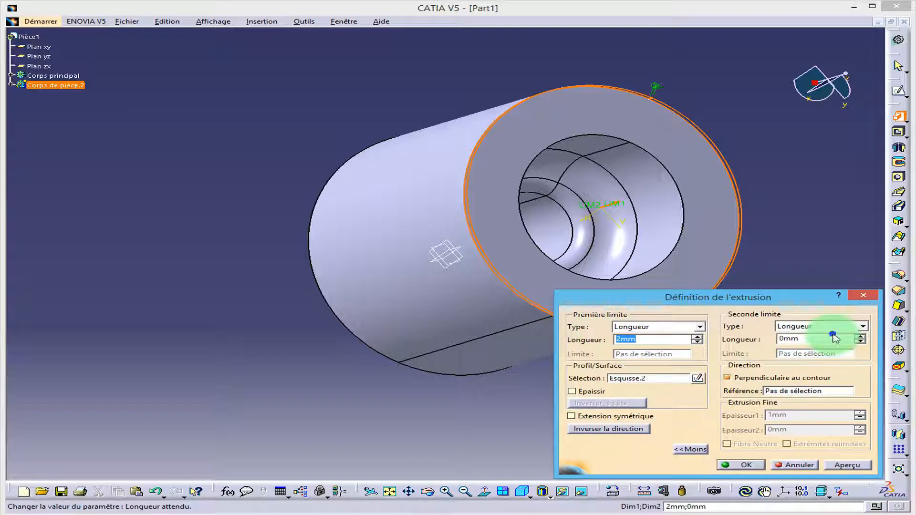
pyautogui.click(810, 338)
pyautogui.doubleClick(813, 339)
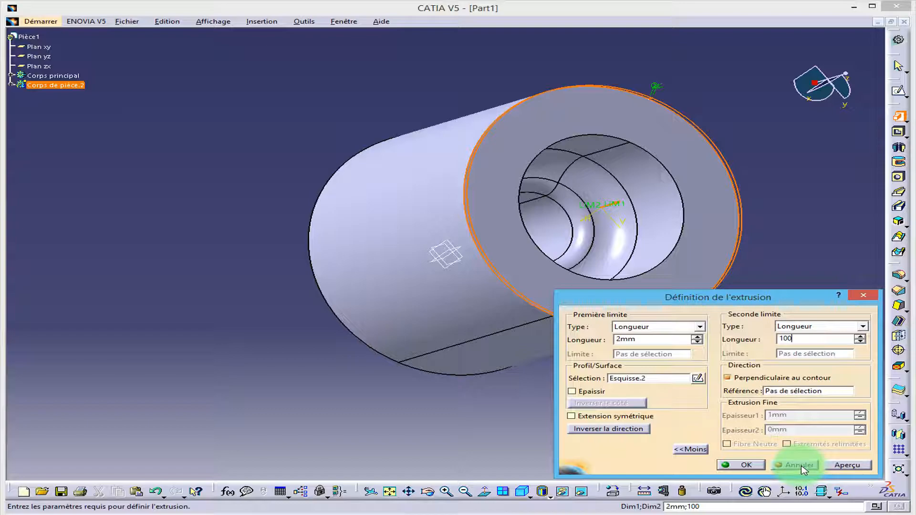
pyautogui.click(840, 466)
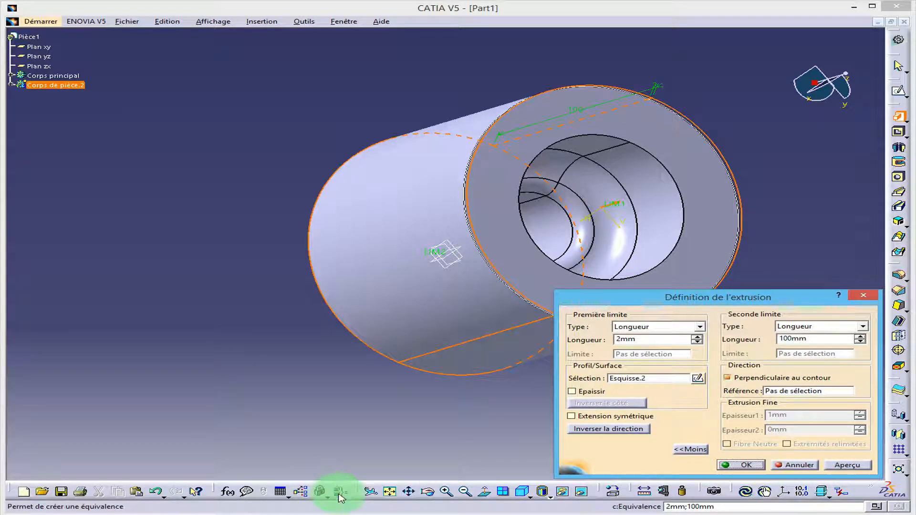
pyautogui.click(424, 494)
pyautogui.moveTo(260, 360); pyautogui.dragTo(286, 363)
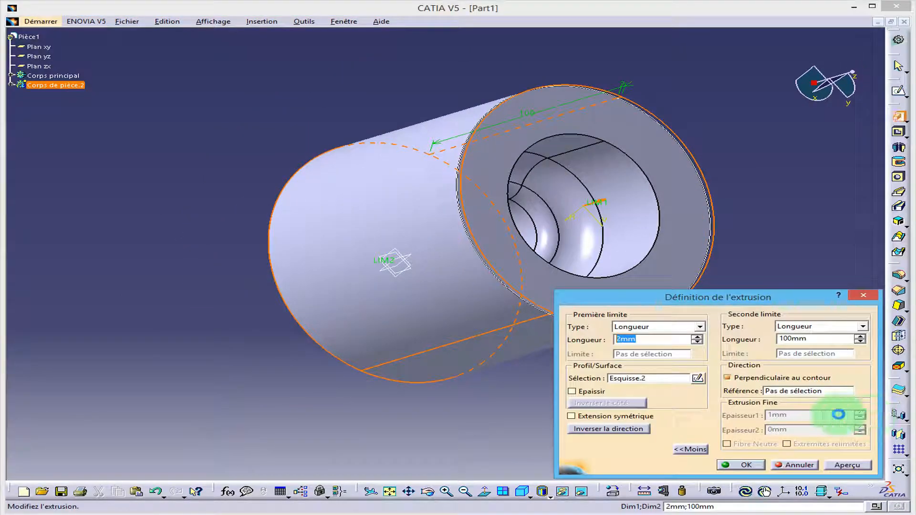
pyautogui.click(762, 465)
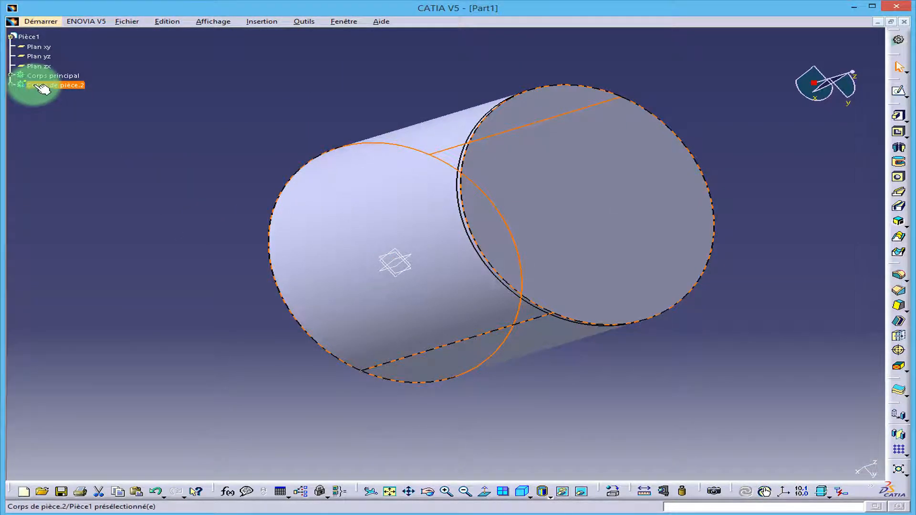
# Give Corps de pièce.2 a bright green fill colour and make it partly transparent
pyautogui.rightClick(37, 86)
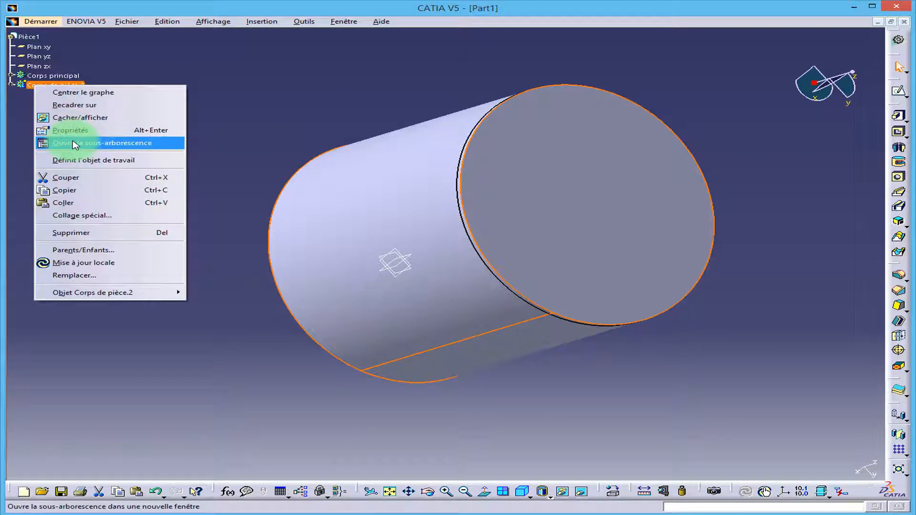
pyautogui.click(71, 130)
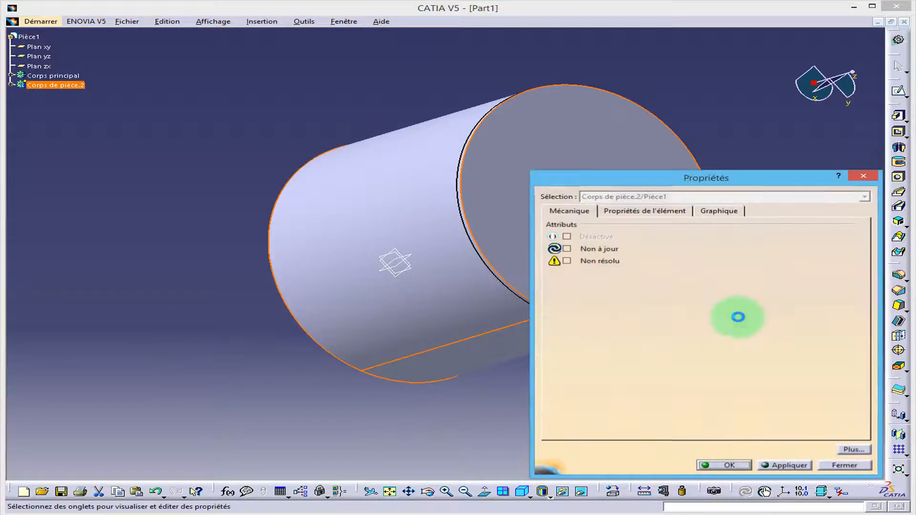
pyautogui.click(719, 211)
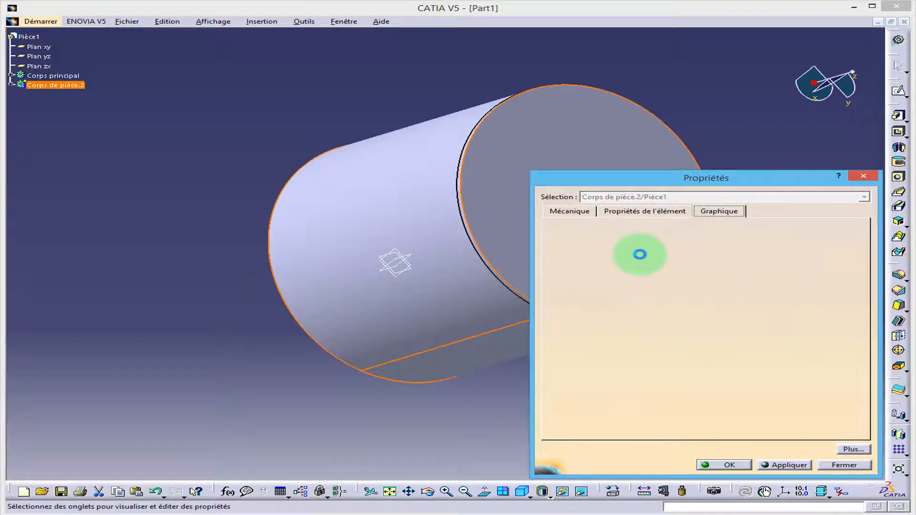
pyautogui.click(627, 243)
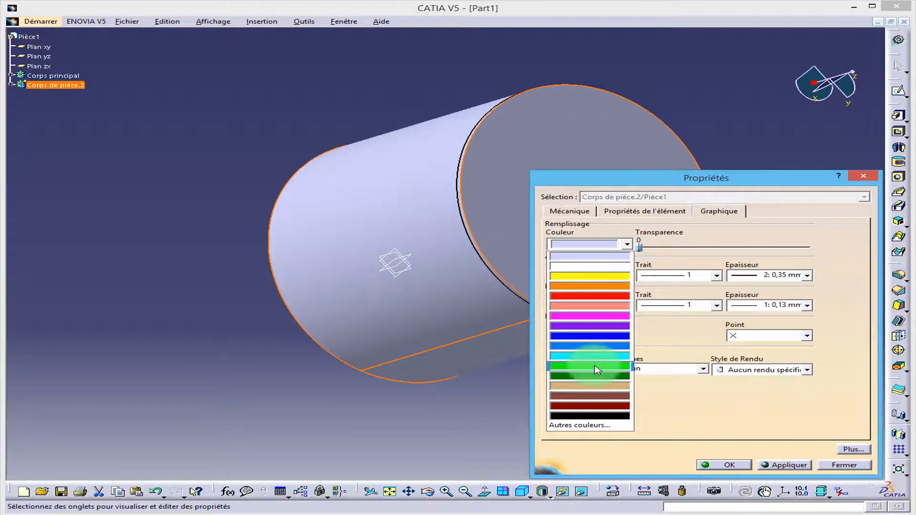
pyautogui.click(597, 370)
pyautogui.moveTo(638, 250); pyautogui.dragTo(711, 248)
pyautogui.click(785, 465)
pyautogui.click(712, 470)
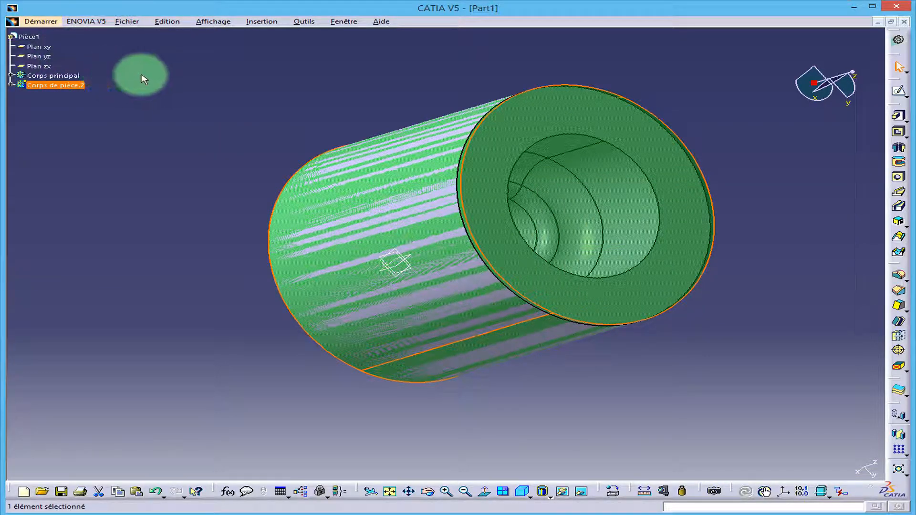
pyautogui.click(232, 103)
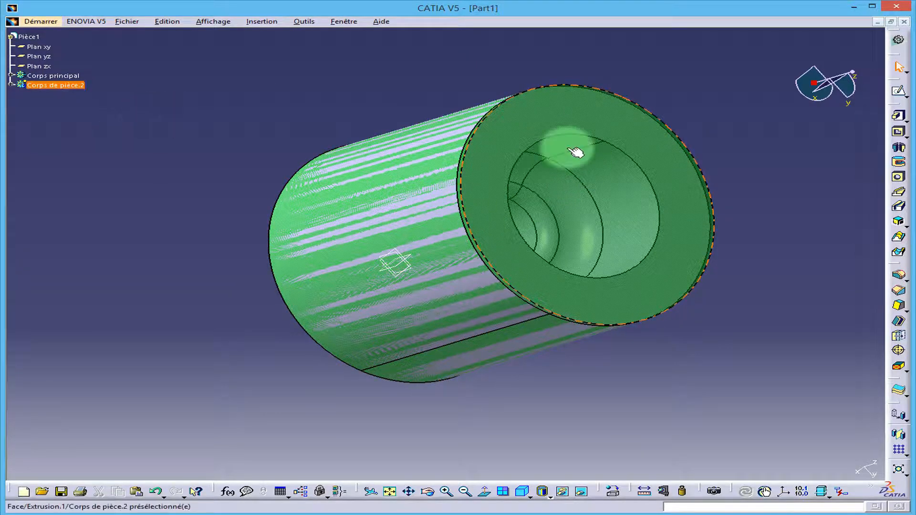
# Make Corps principal the current work object and hide Corps de pièce.2
pyautogui.click(38, 76)
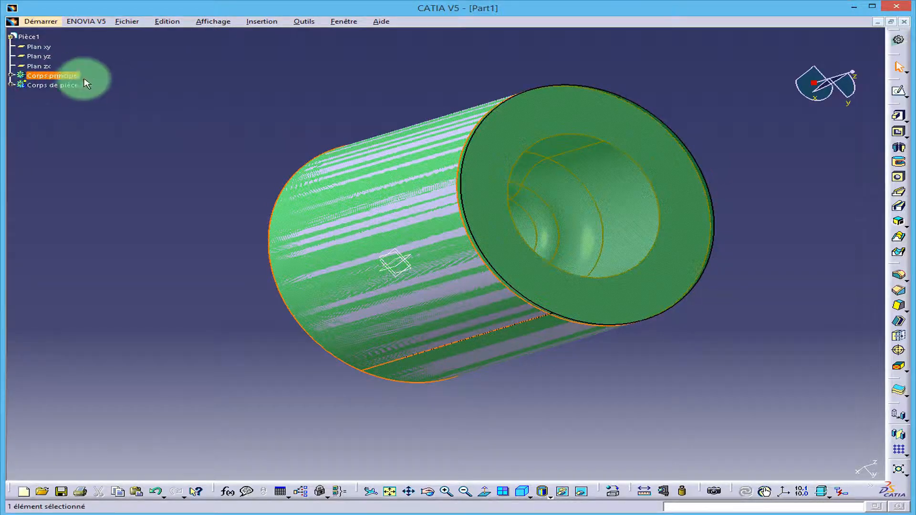
pyautogui.rightClick(39, 76)
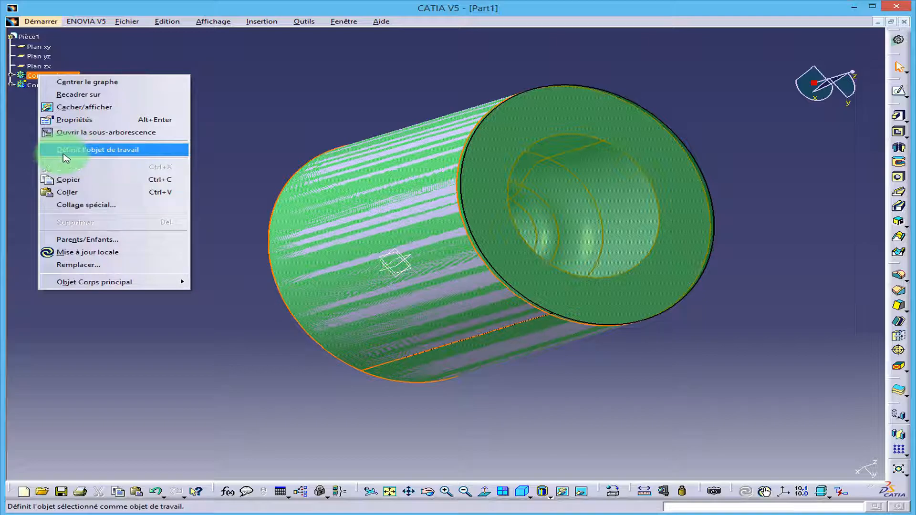
pyautogui.click(114, 150)
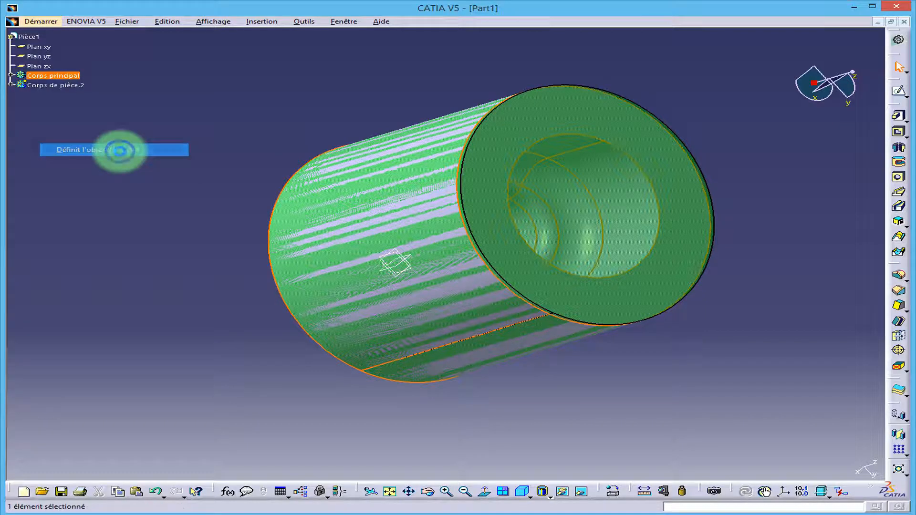
pyautogui.click(854, 228)
pyautogui.rightClick(52, 86)
pyautogui.click(113, 125)
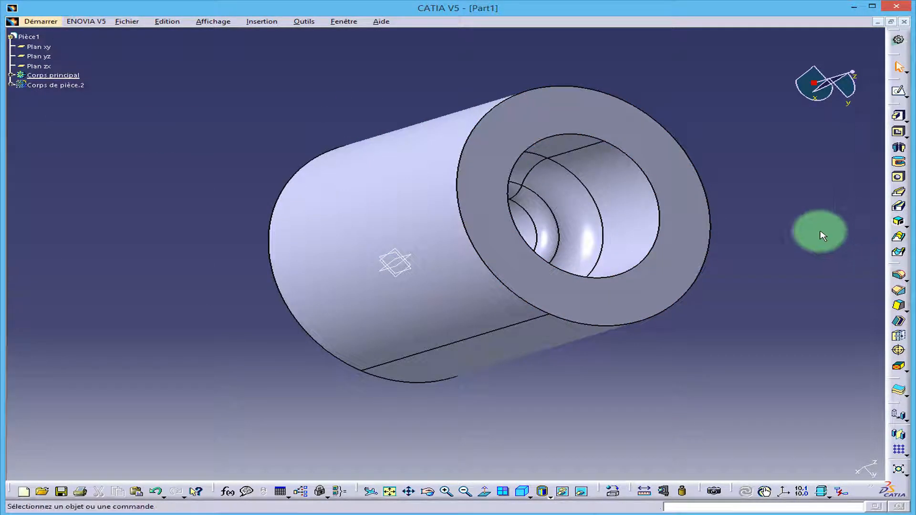
# In a new sketch on Plan zx, project the bore profile's upper line and two arcs from the hidden sketch, and exit the sketch
pyautogui.click(38, 65)
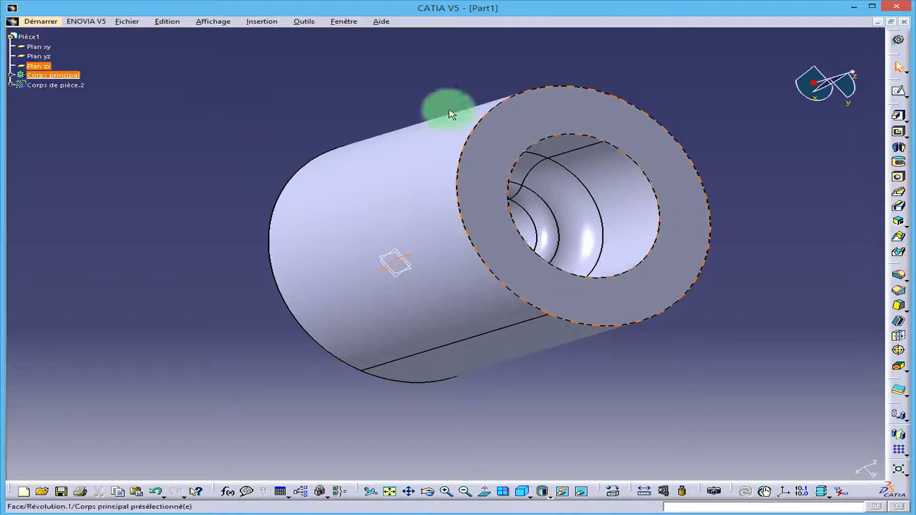
pyautogui.click(899, 93)
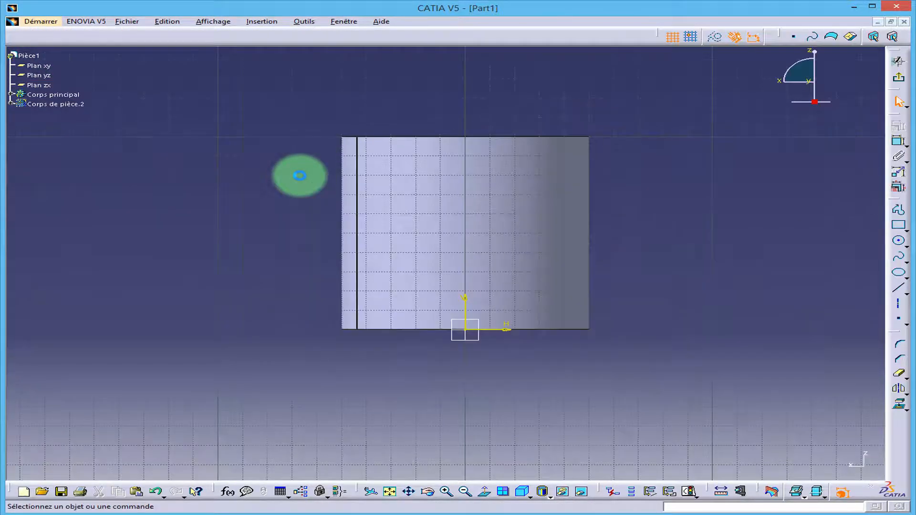
pyautogui.click(585, 495)
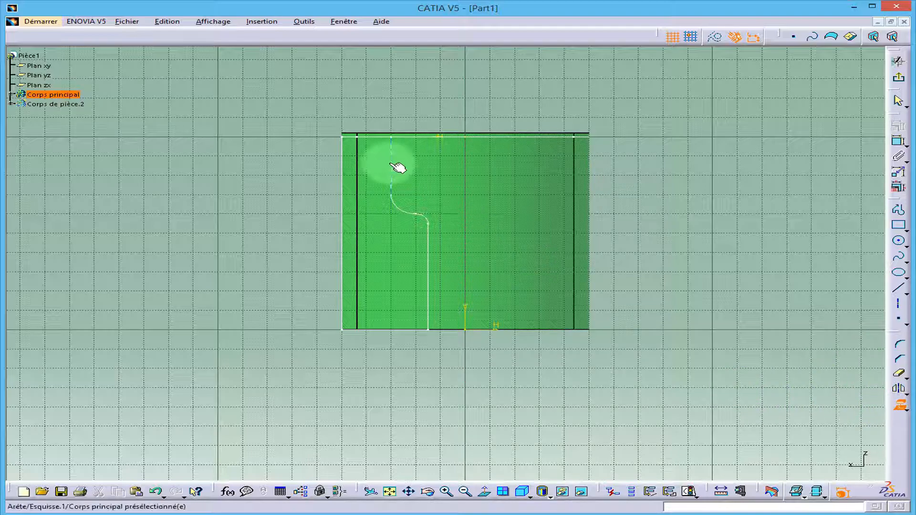
pyautogui.click(401, 208)
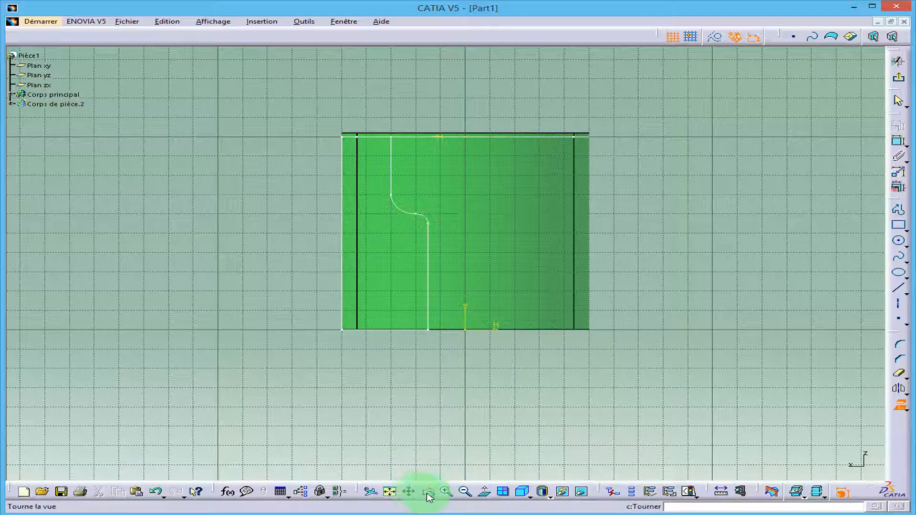
pyautogui.moveTo(452, 493); pyautogui.dragTo(450, 497)
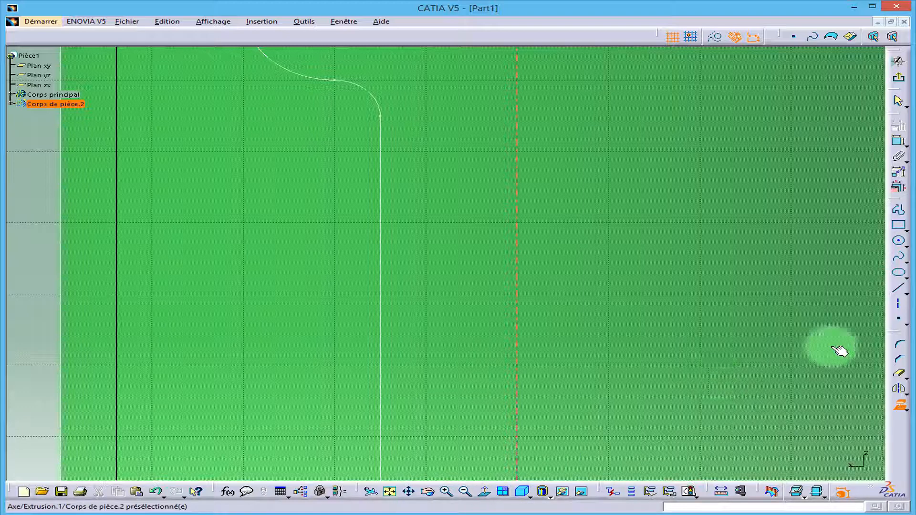
pyautogui.click(899, 406)
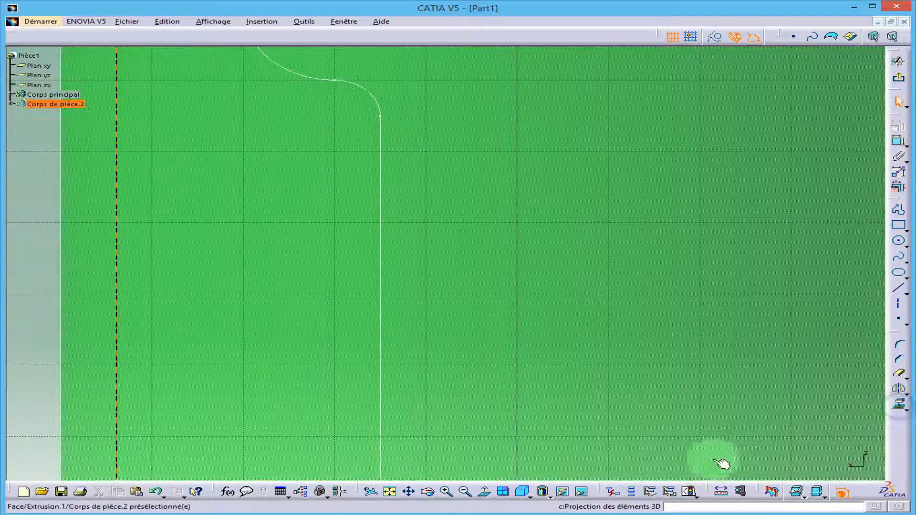
pyautogui.click(582, 492)
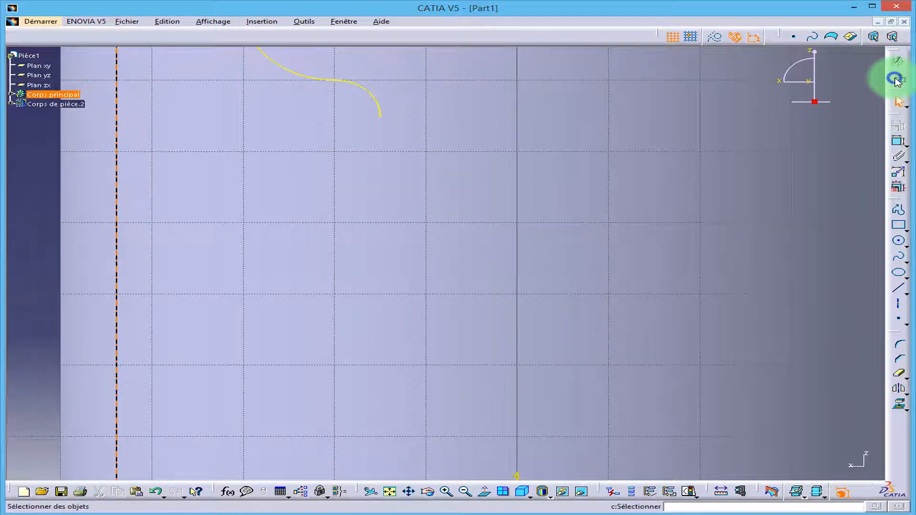
pyautogui.click(894, 78)
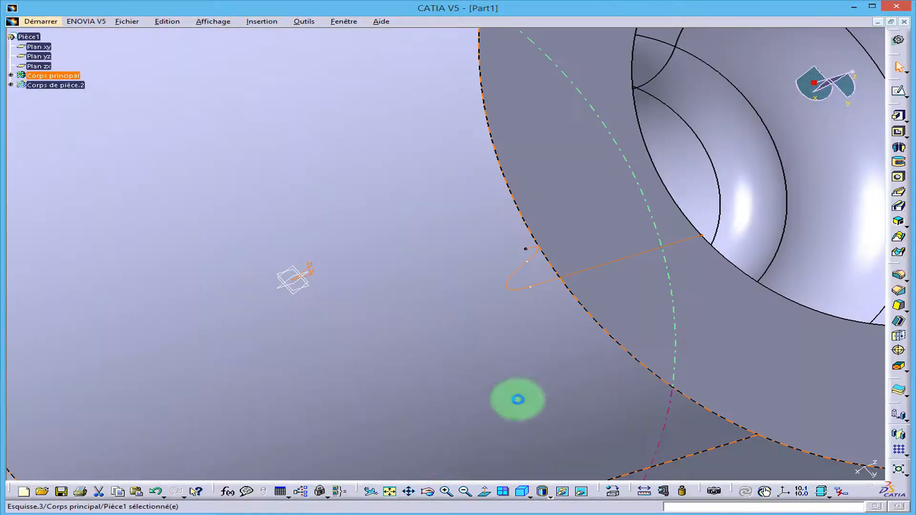
pyautogui.click(389, 492)
pyautogui.click(733, 218)
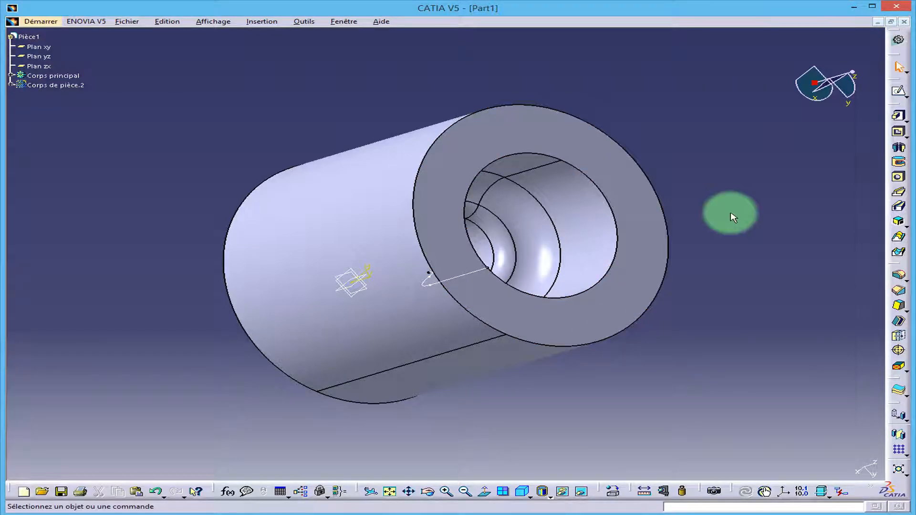
# In a new sketch on Plan zx, draw a horizontal line about 49.7 mm long just above the part, from the vertical axis to its outer edge
pyautogui.click(38, 66)
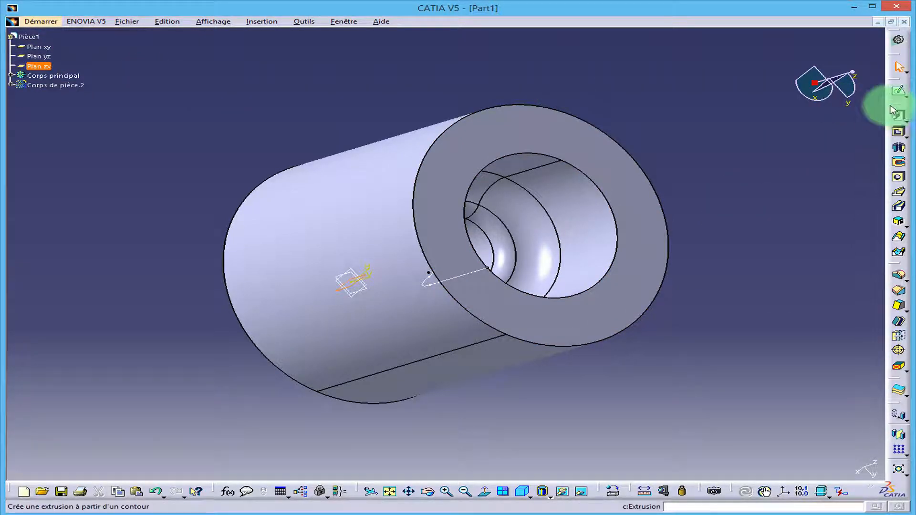
pyautogui.click(899, 91)
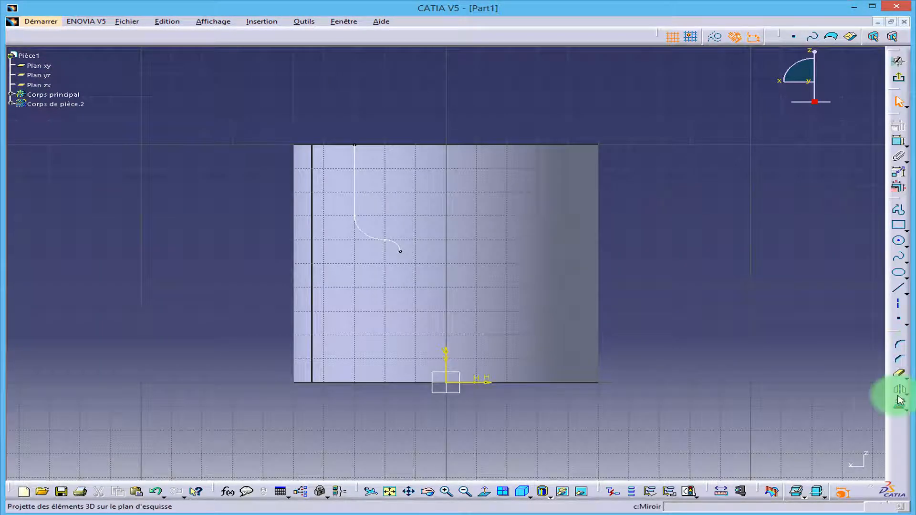
pyautogui.click(899, 290)
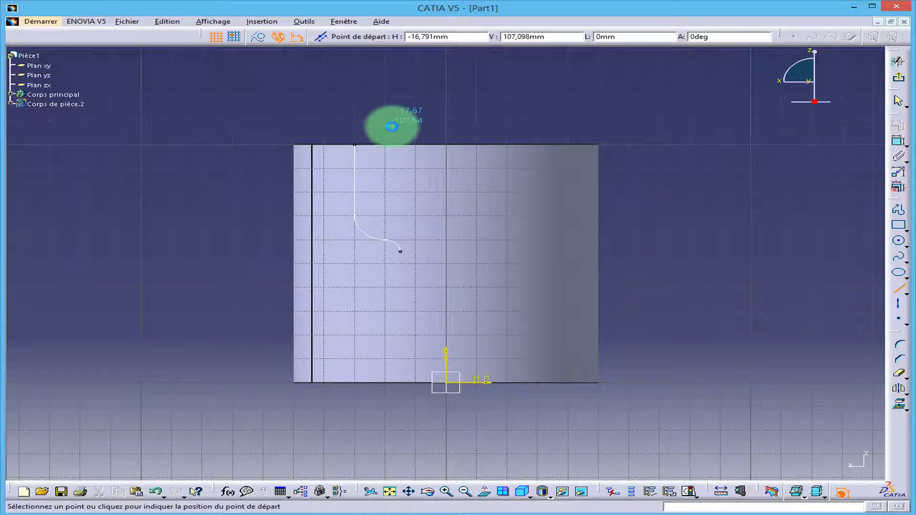
pyautogui.click(447, 138)
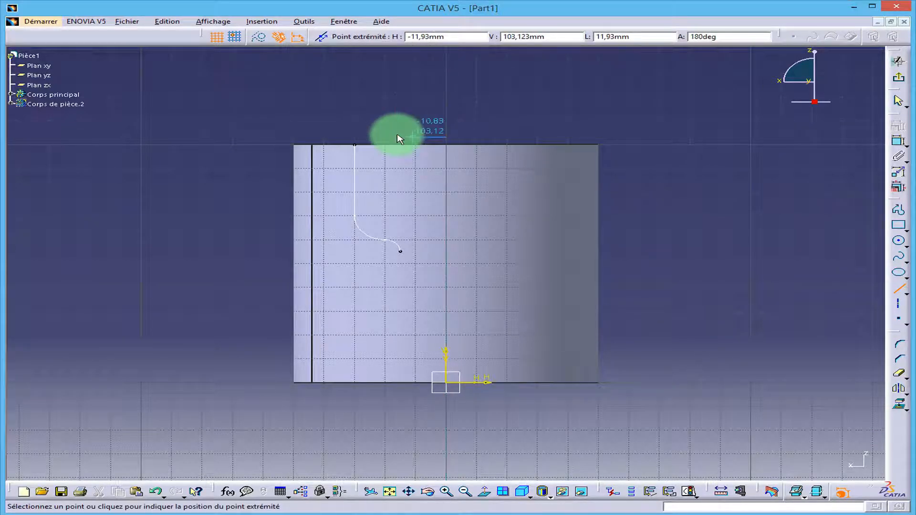
pyautogui.click(295, 137)
# Dimension the horizontal line above the part and set its length to 50 mm
pyautogui.click(352, 138)
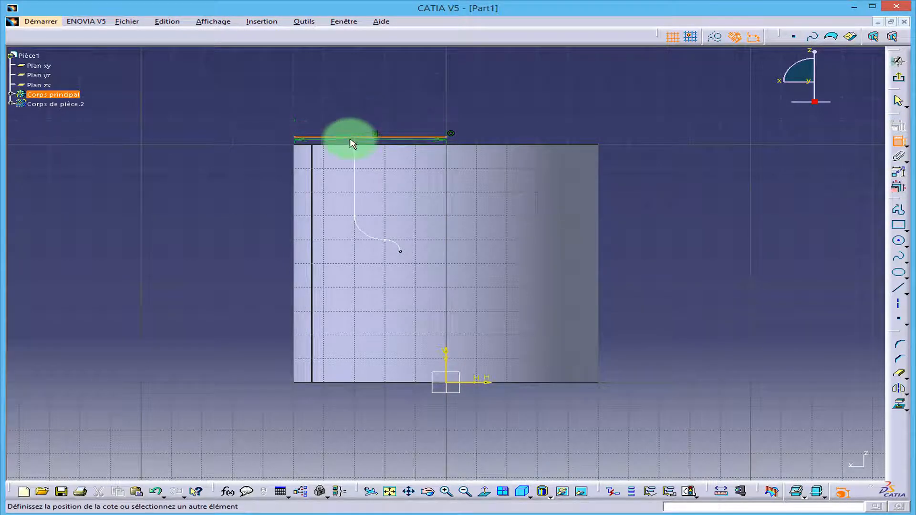
pyautogui.click(343, 97)
pyautogui.doubleClick(348, 97)
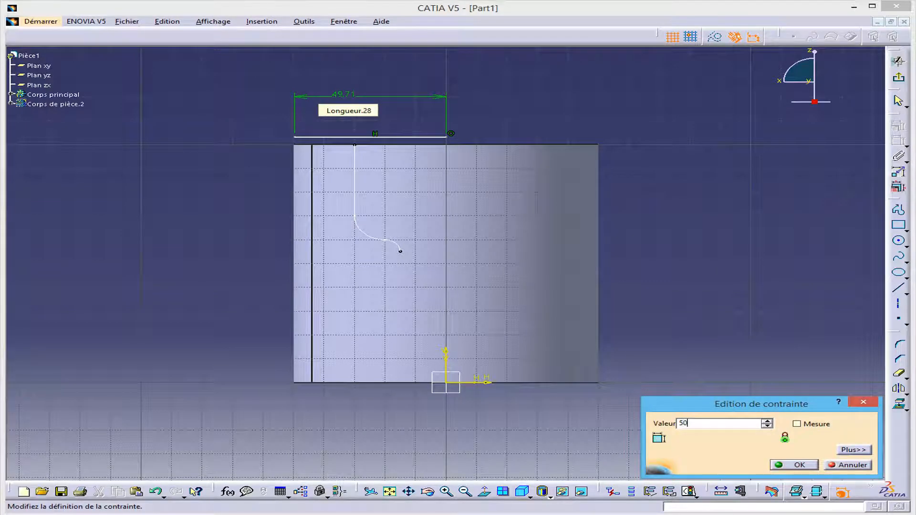
pyautogui.write('50')
pyautogui.press('Return')
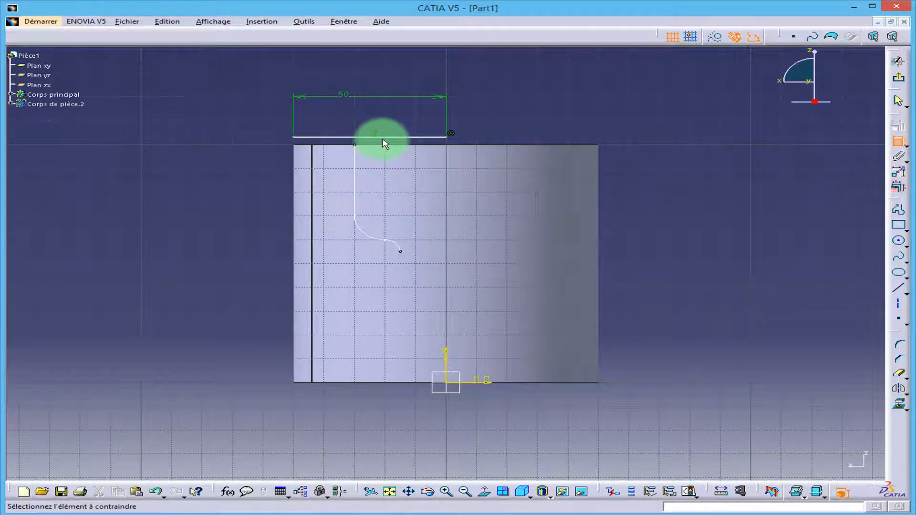
# Make the 50 mm horizontal line coincident with the hidden green body's top edge and return to the visible objects
pyautogui.click(582, 493)
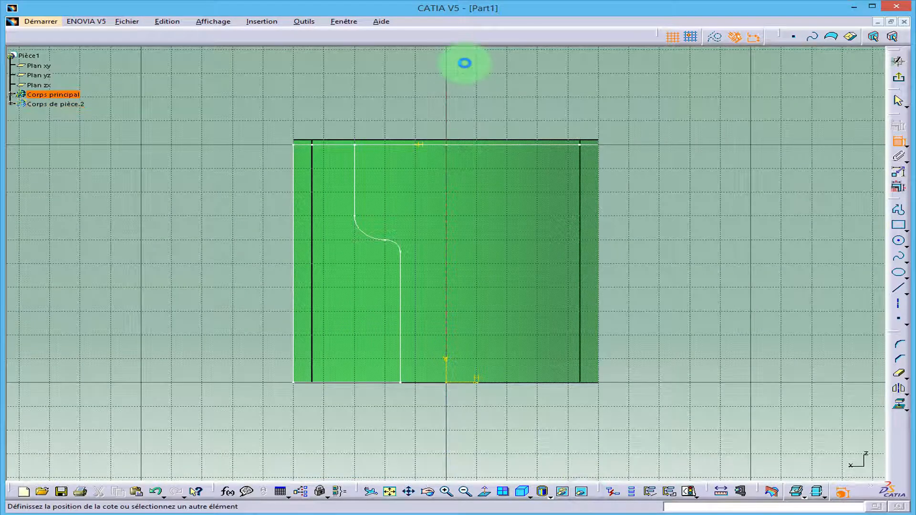
pyautogui.rightClick(206, 120)
pyautogui.click(228, 205)
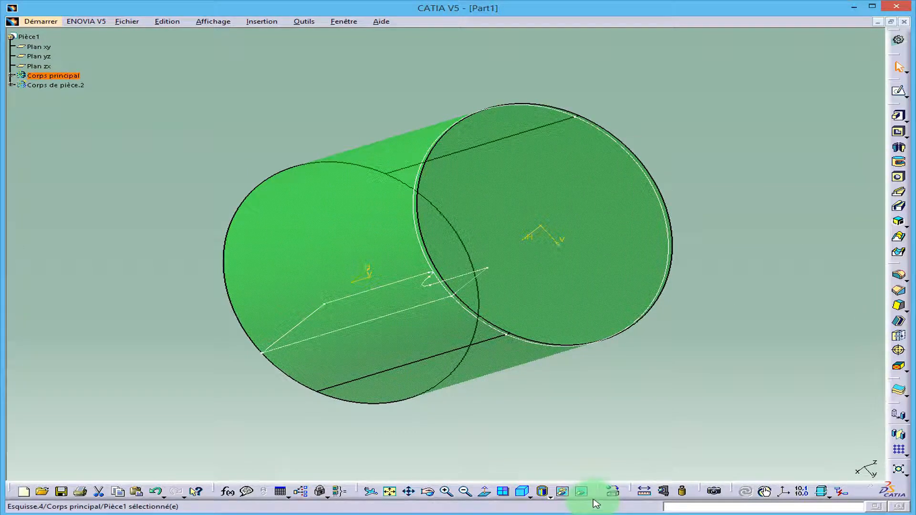
pyautogui.click(580, 491)
# In a new sketch on Plan zx, offset the 50 mm line downward by 2 mm and exit the sketch
pyautogui.click(38, 66)
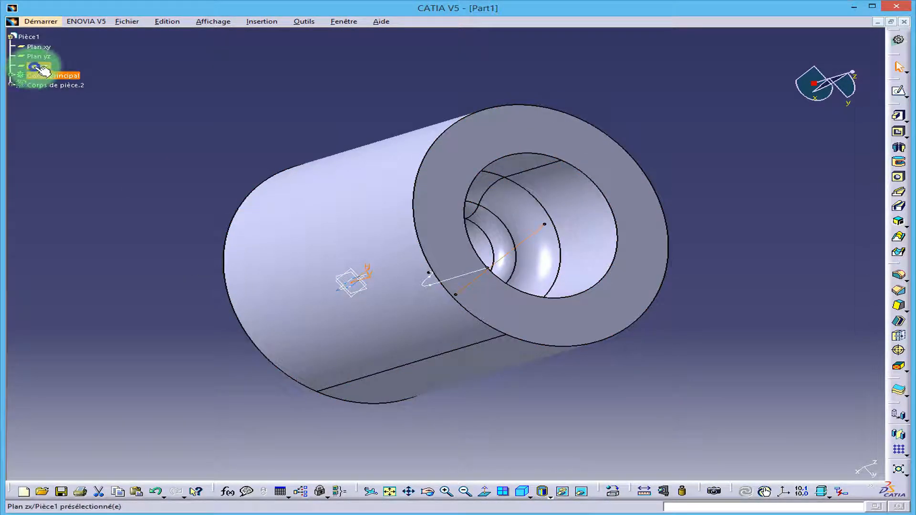
pyautogui.click(900, 95)
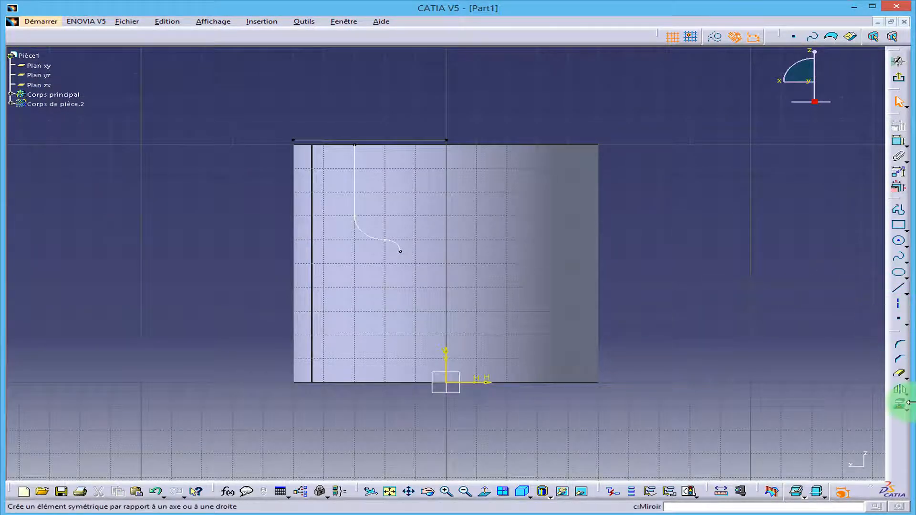
pyautogui.click(899, 405)
pyautogui.click(319, 141)
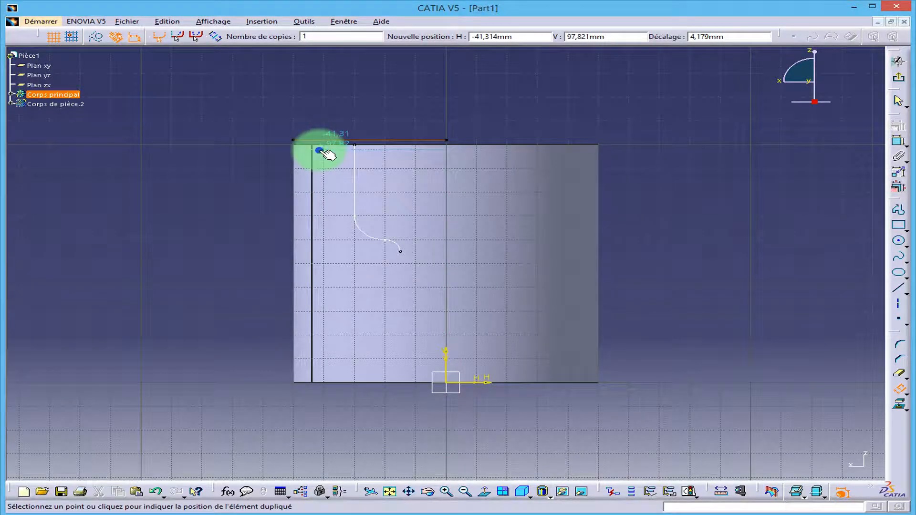
pyautogui.click(325, 152)
pyautogui.doubleClick(370, 142)
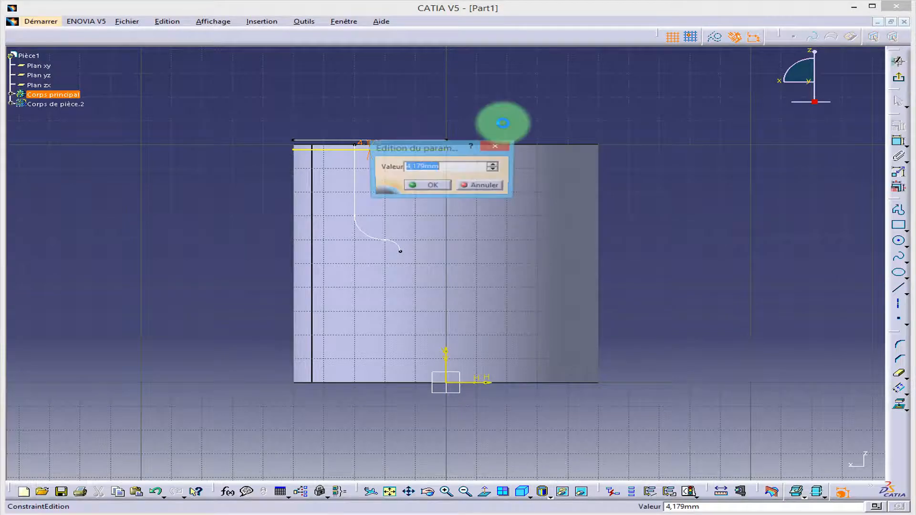
pyautogui.click(486, 187)
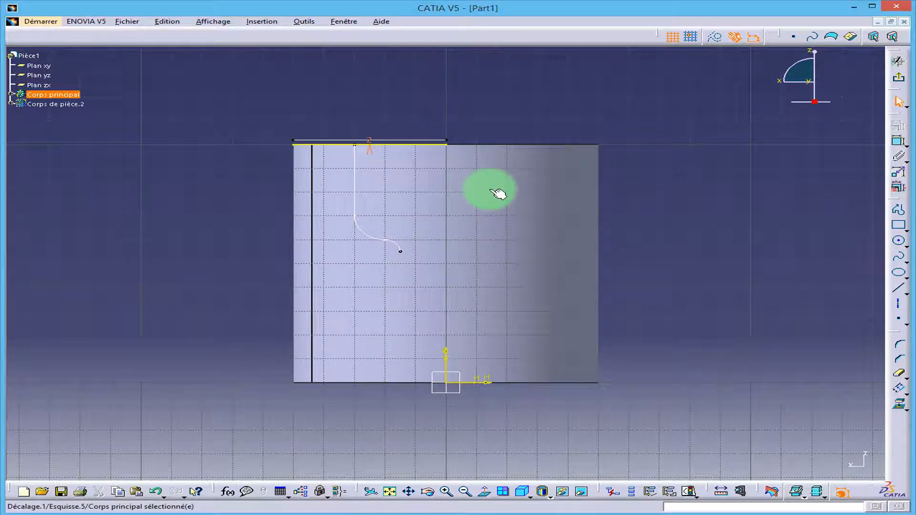
pyautogui.click(899, 82)
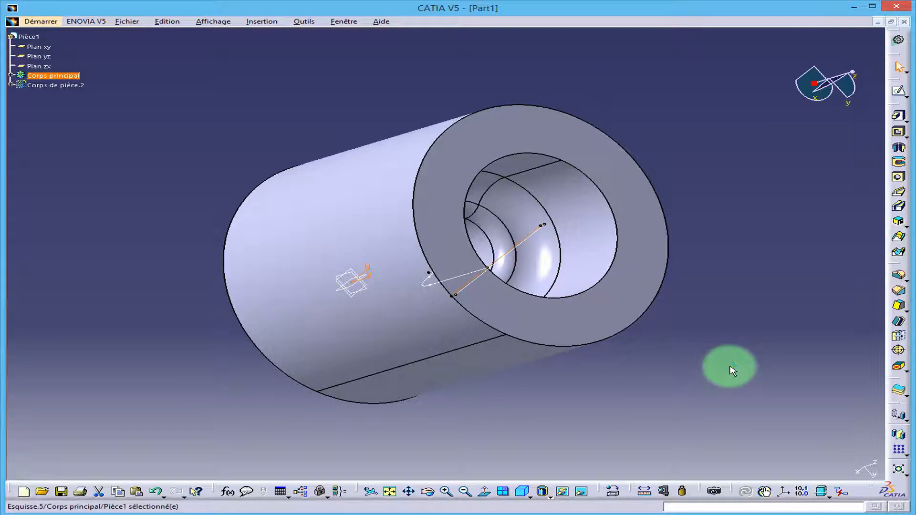
# Switch the part to the Lathe Machining workbench
pyautogui.click(40, 22)
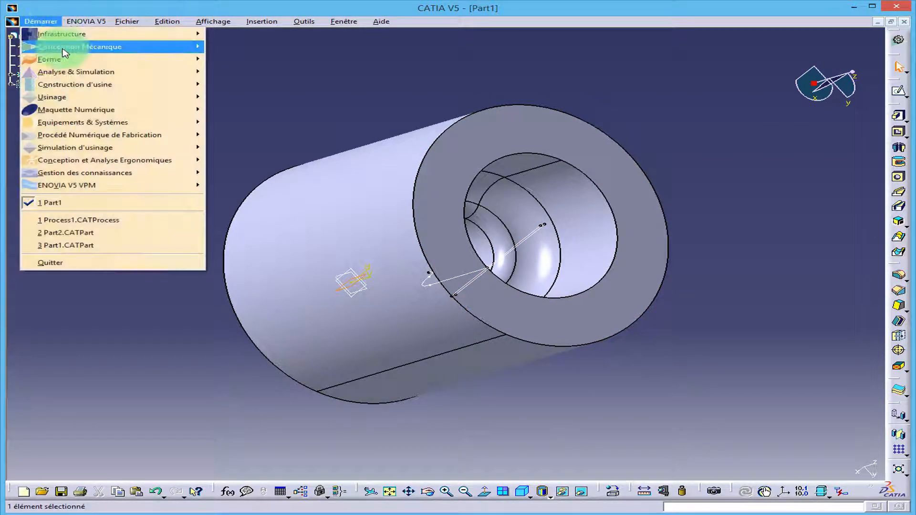
pyautogui.moveTo(82, 96)
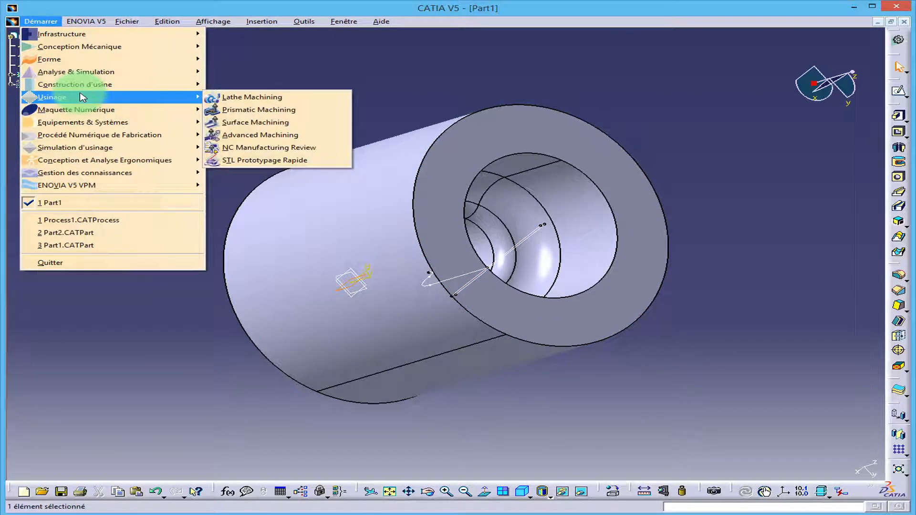
pyautogui.click(287, 97)
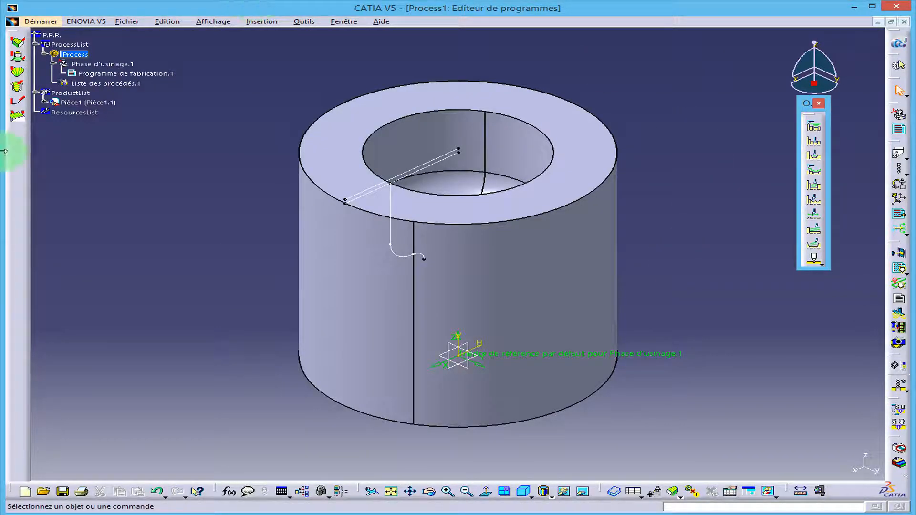
# Edit Phase d'usinage.1 and assign a horizontal lathe as its machine
pyautogui.click(84, 67)
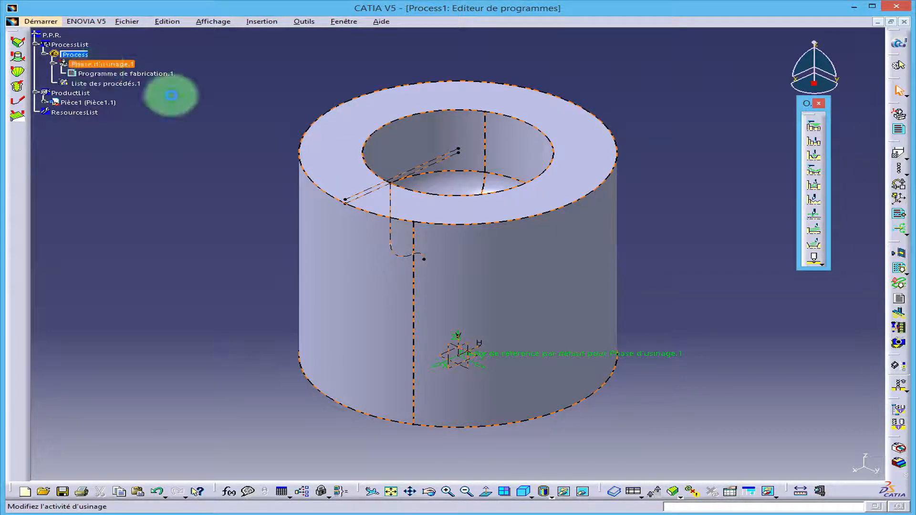
pyautogui.click(890, 173)
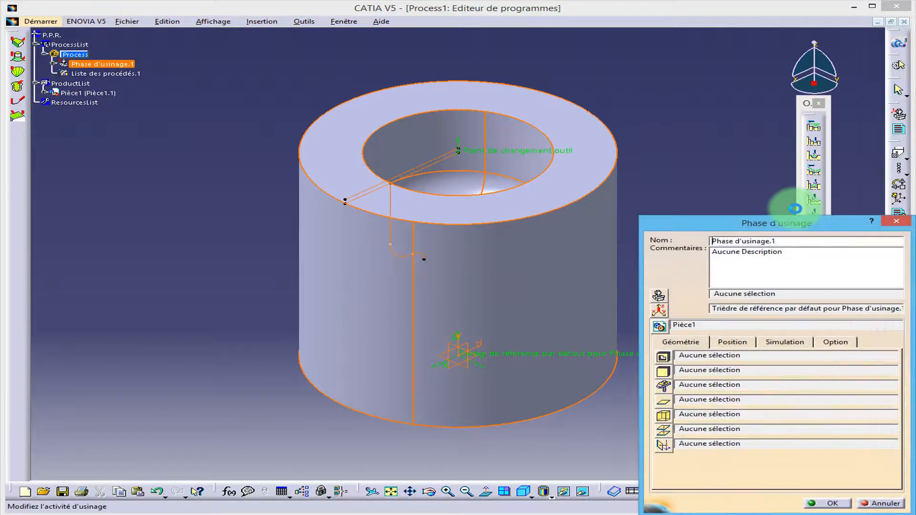
pyautogui.click(667, 296)
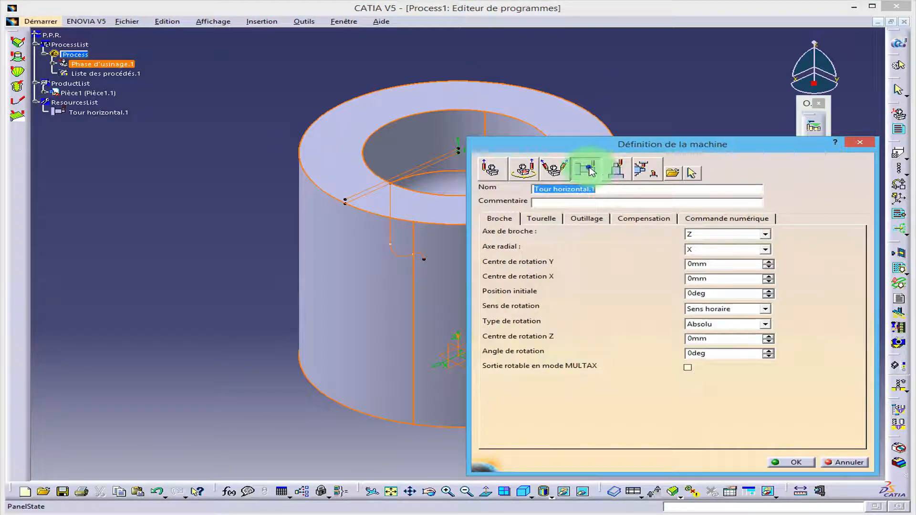
# Set the horizontal lathe's numerical-control postprocessor to fanuc21i.lib
pyautogui.click(747, 218)
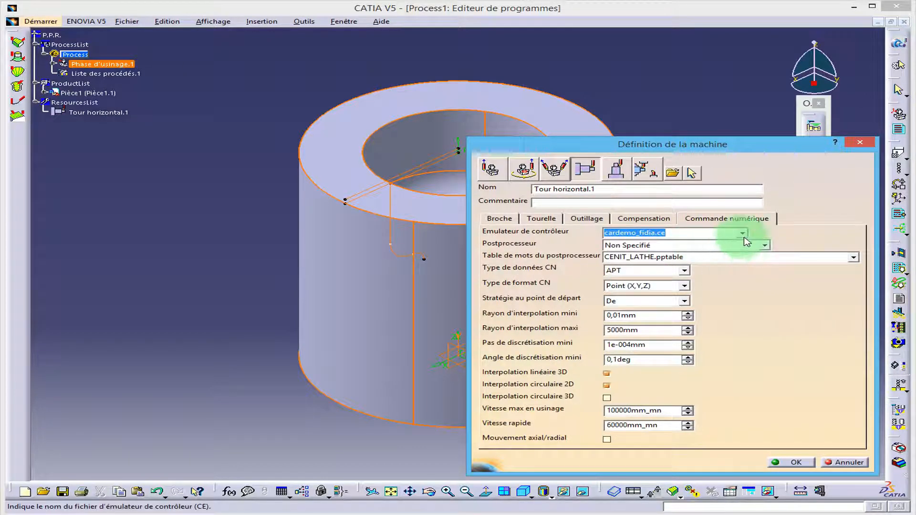
pyautogui.click(764, 245)
pyautogui.scroll(-5, 676, 310)
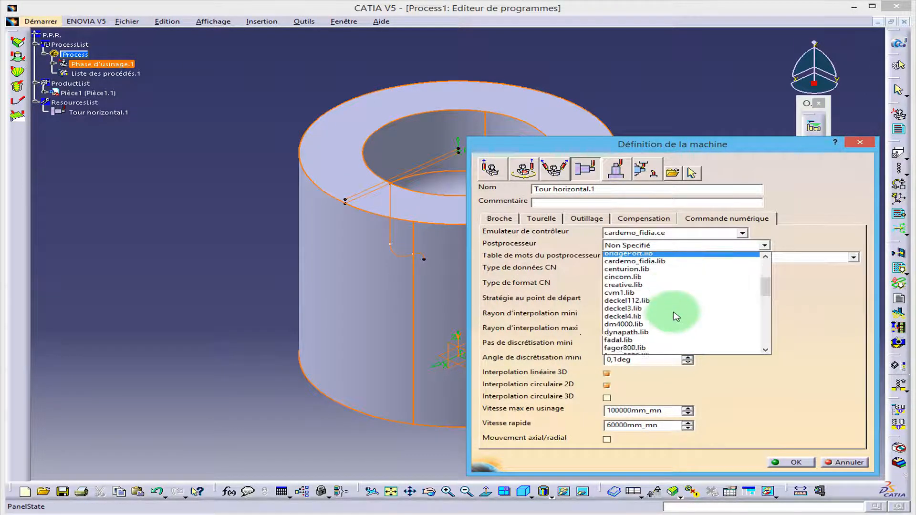
pyautogui.scroll(-2, 676, 314)
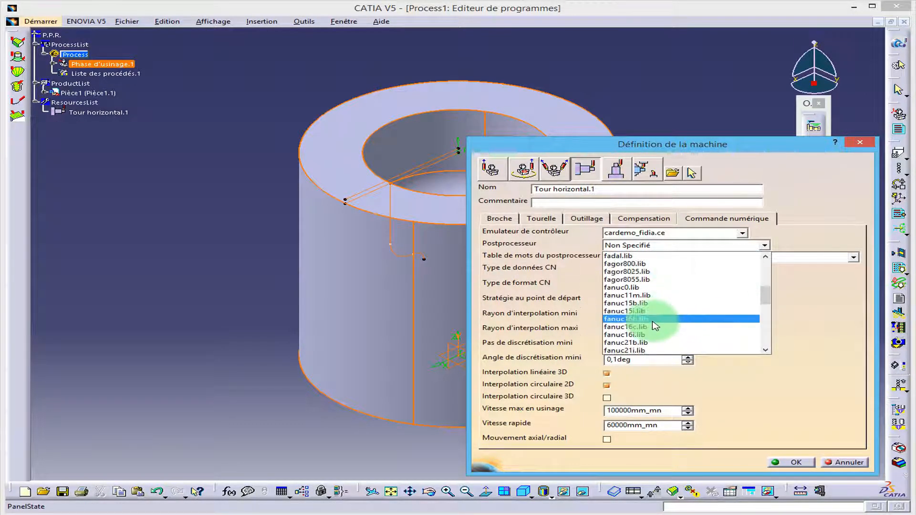
pyautogui.click(641, 351)
# Set the postprocessor word table to ICAM_MM.pptable and the NC data type to ISO, and accept the machine definition
pyautogui.click(853, 257)
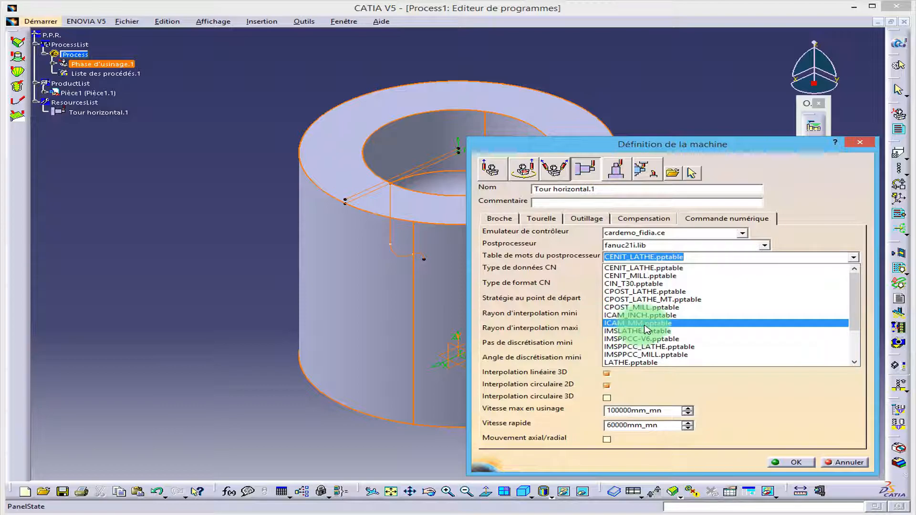
pyautogui.click(618, 324)
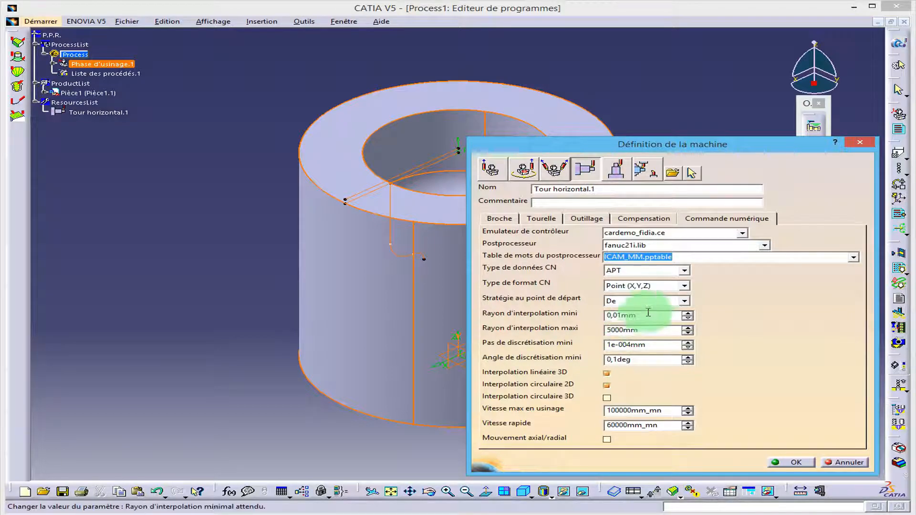
pyautogui.click(683, 271)
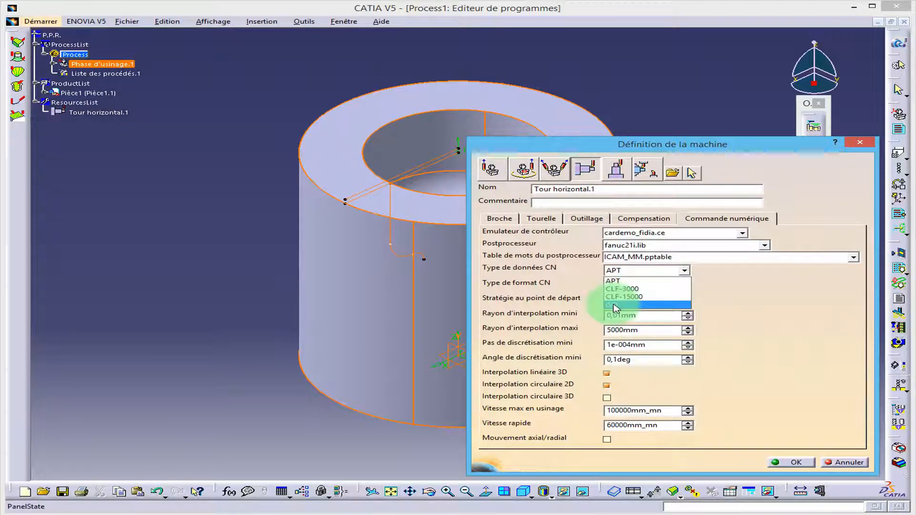
pyautogui.click(614, 304)
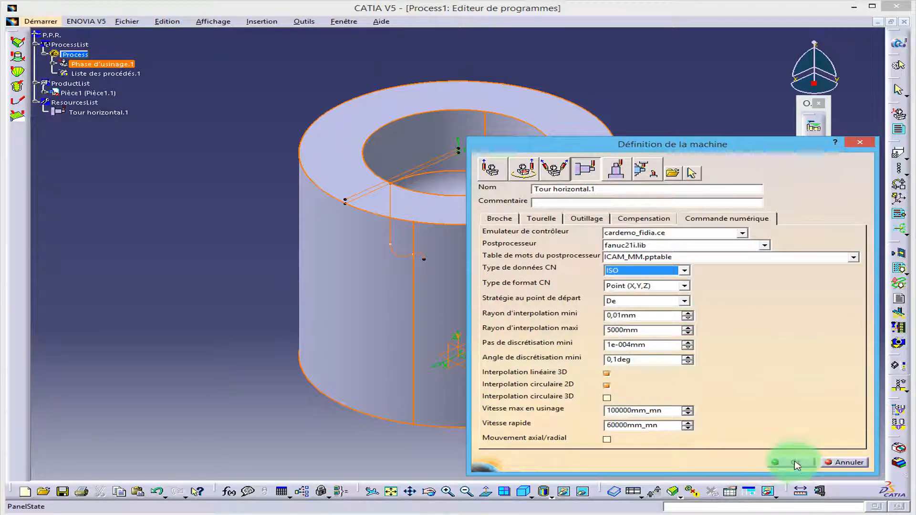
pyautogui.click(792, 463)
# Define the reference axis system with its origin on the part's bottom circular edge and its X direction along the radial sketch line
pyautogui.click(657, 311)
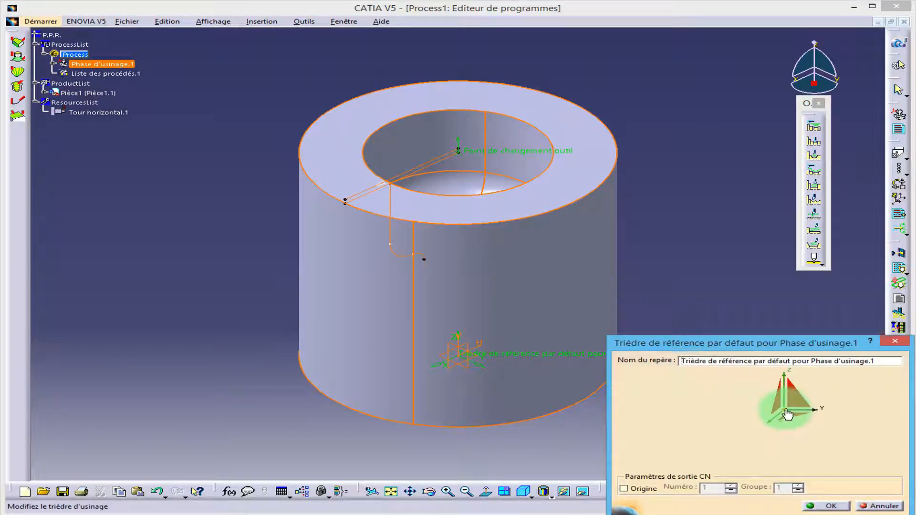
pyautogui.click(786, 414)
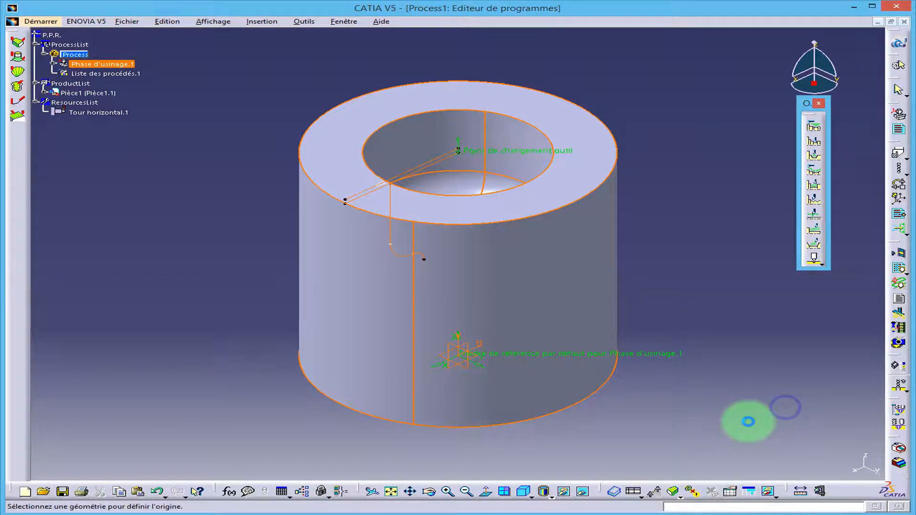
pyautogui.click(549, 420)
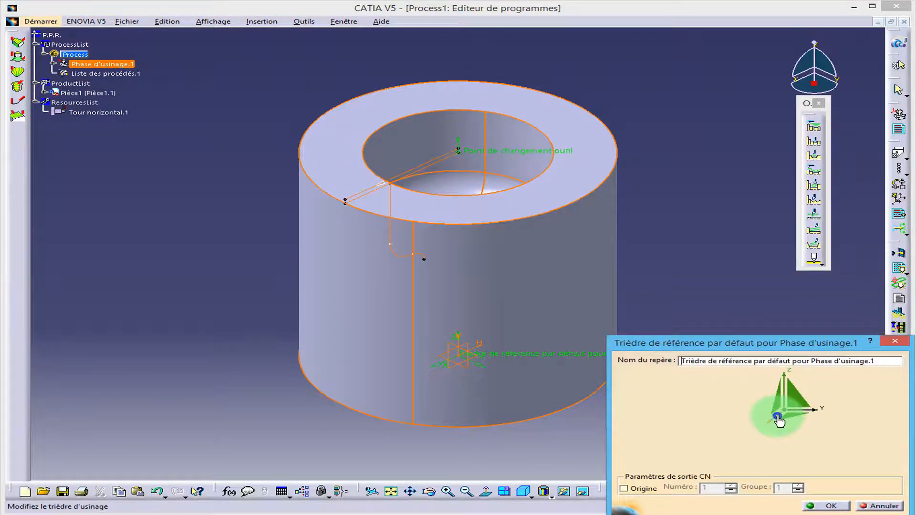
pyautogui.click(773, 418)
pyautogui.click(439, 161)
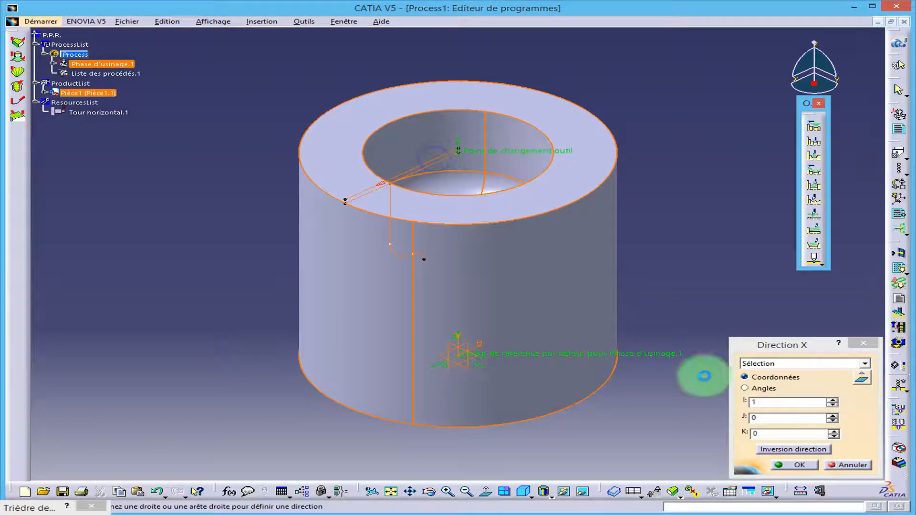
pyautogui.click(796, 466)
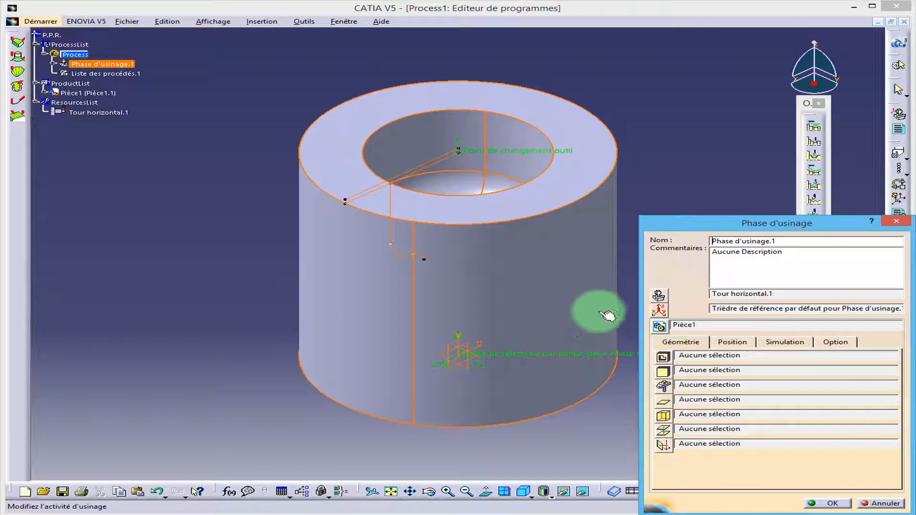
# Assign the bored cylinder as the design part and the hidden green cylinder as the stock in Phase d'usinage.1
pyautogui.click(661, 356)
pyautogui.click(508, 262)
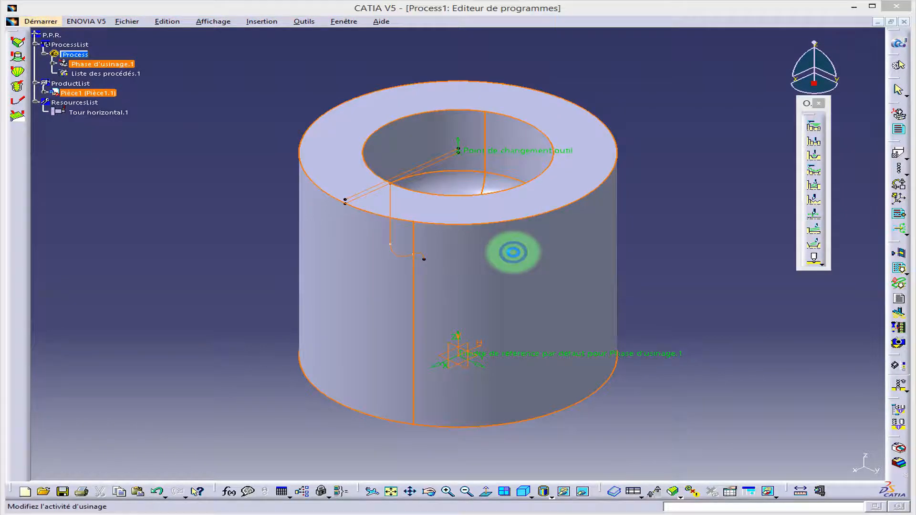
pyautogui.click(666, 371)
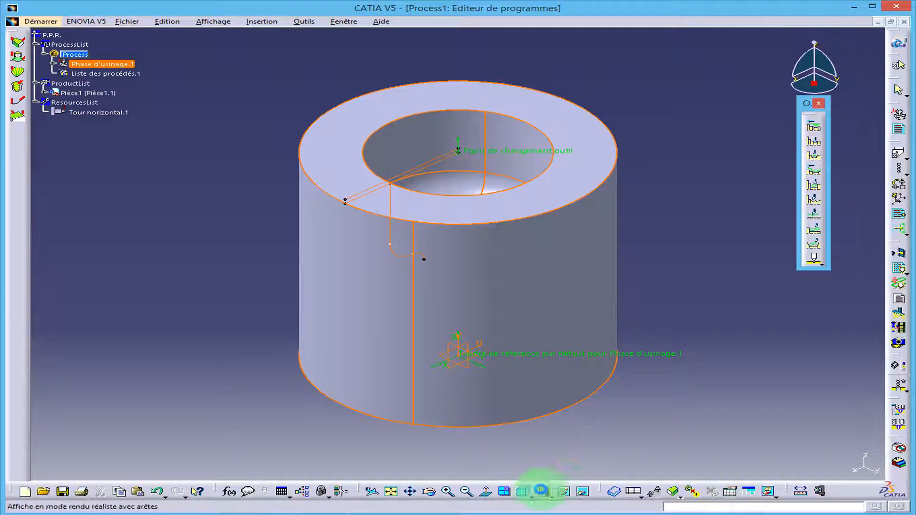
pyautogui.click(584, 494)
pyautogui.click(546, 259)
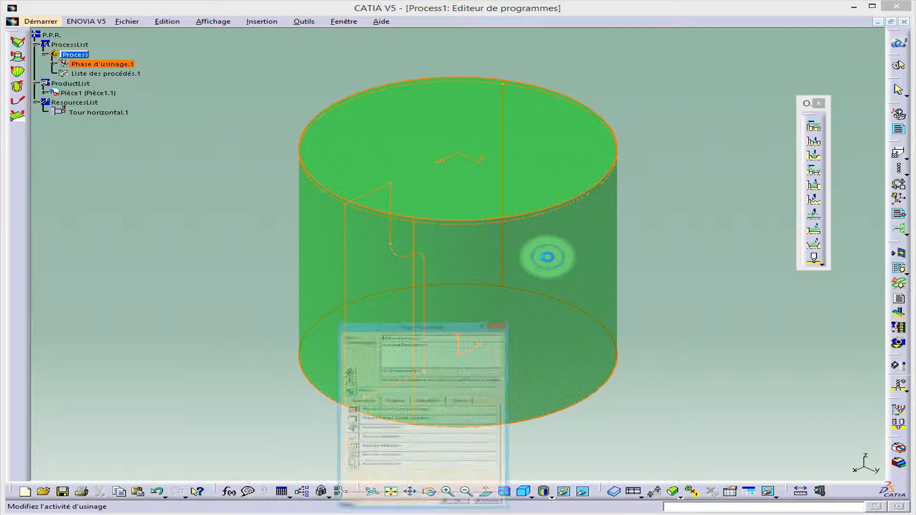
pyautogui.click(836, 505)
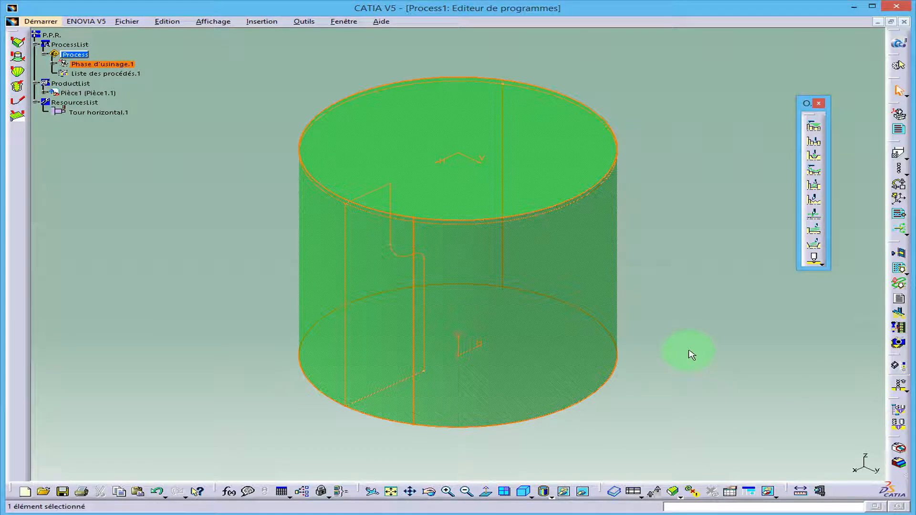
pyautogui.click(582, 493)
pyautogui.click(193, 164)
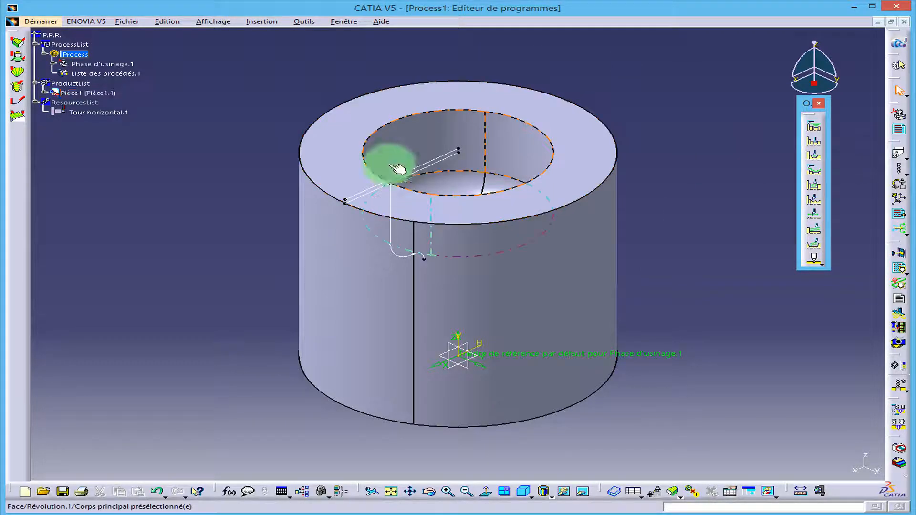
# Create a rough turning operation (Ebauche de Tournage) and use the lower radial sketch line as its finished-part profile
pyautogui.click(814, 128)
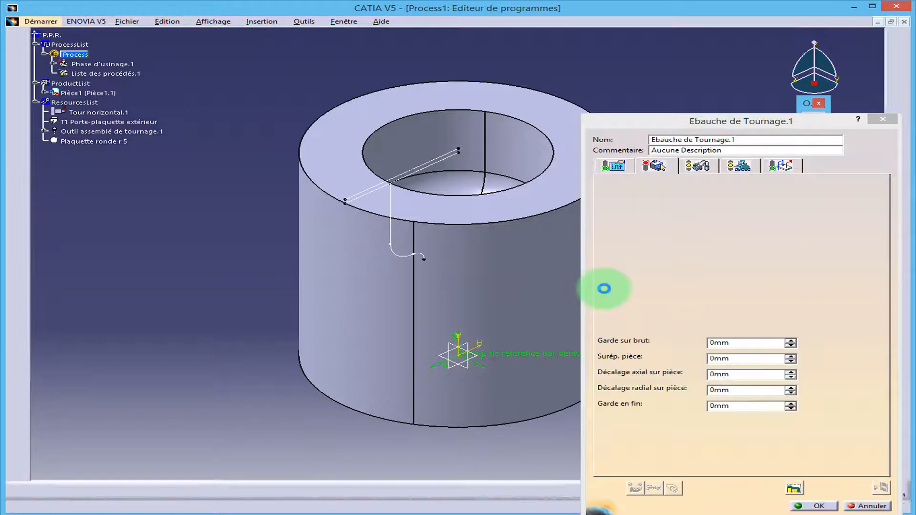
pyautogui.click(698, 260)
pyautogui.click(401, 186)
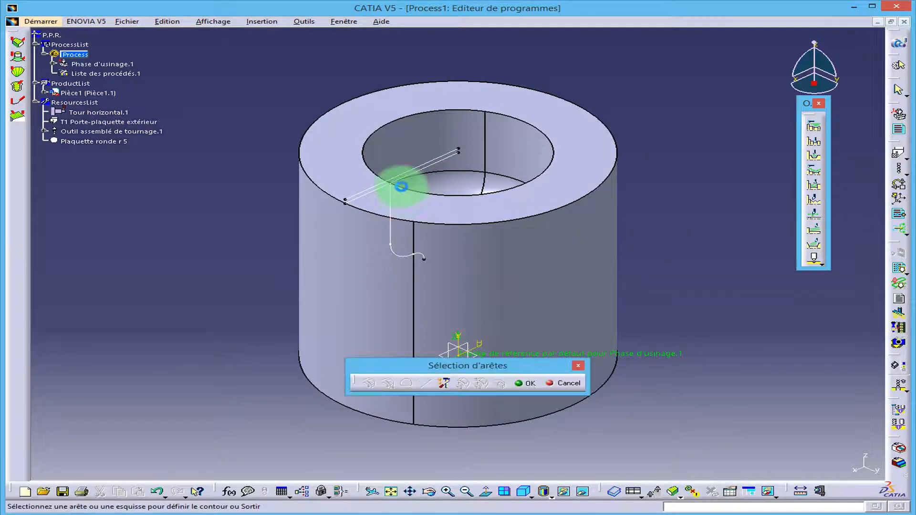
pyautogui.click(415, 182)
pyautogui.click(525, 383)
# Use the upper radial sketch line as the stock profile of the rough turning operation
pyautogui.click(665, 280)
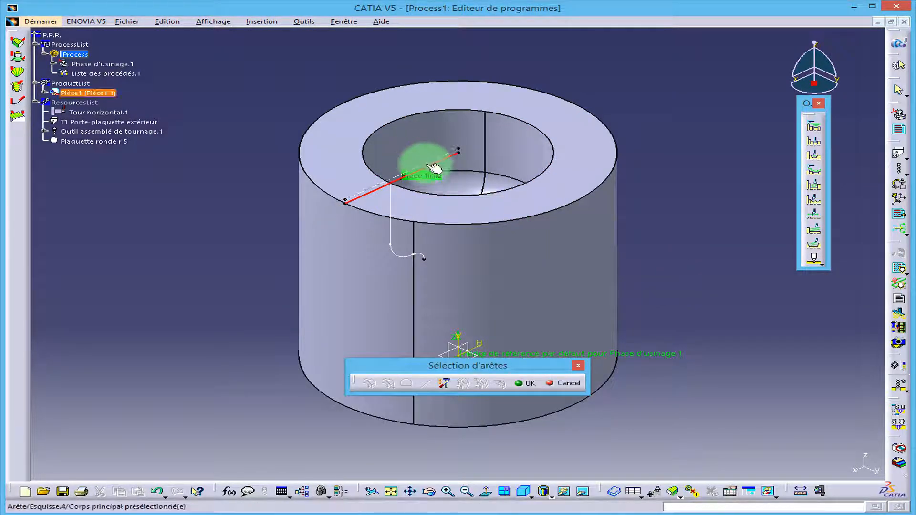
pyautogui.click(429, 164)
pyautogui.click(525, 383)
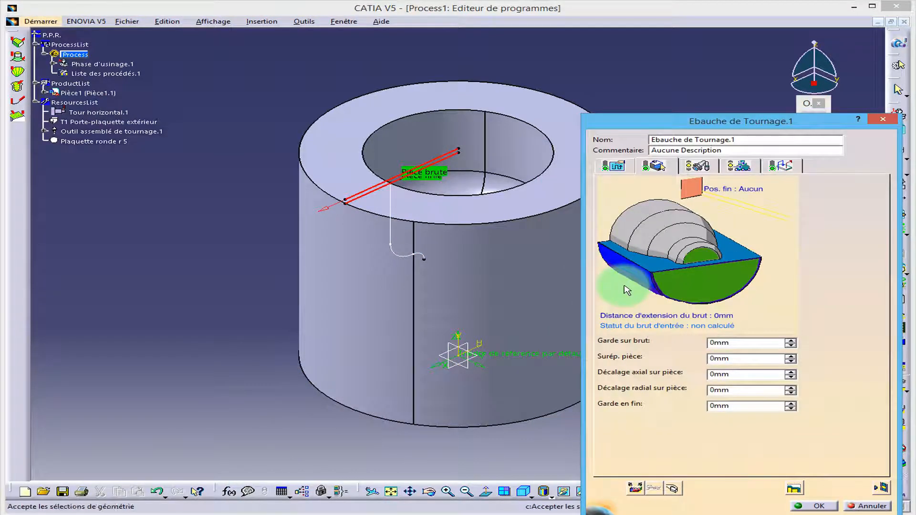
# Set the turning operation's roughing mode to Dressage with a maximum cutting depth of 0.5 mm
pyautogui.click(613, 166)
pyautogui.click(805, 317)
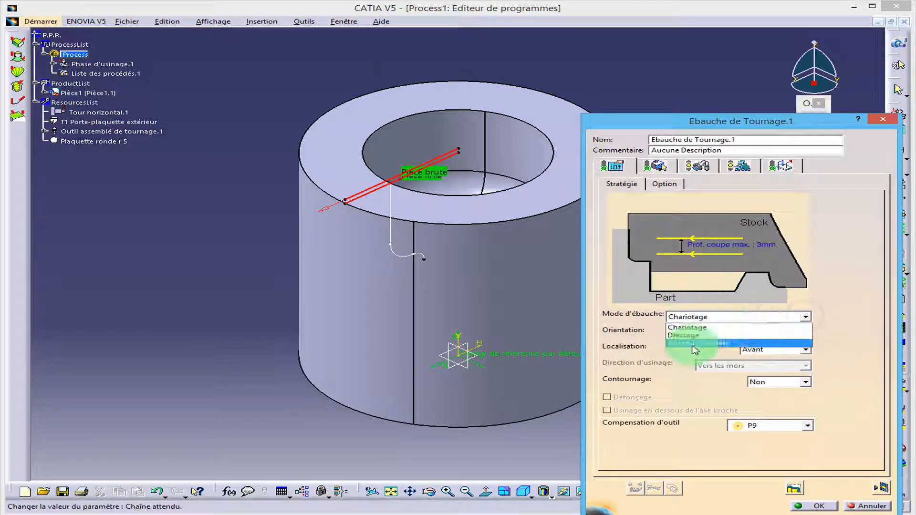
pyautogui.click(691, 335)
pyautogui.doubleClick(758, 242)
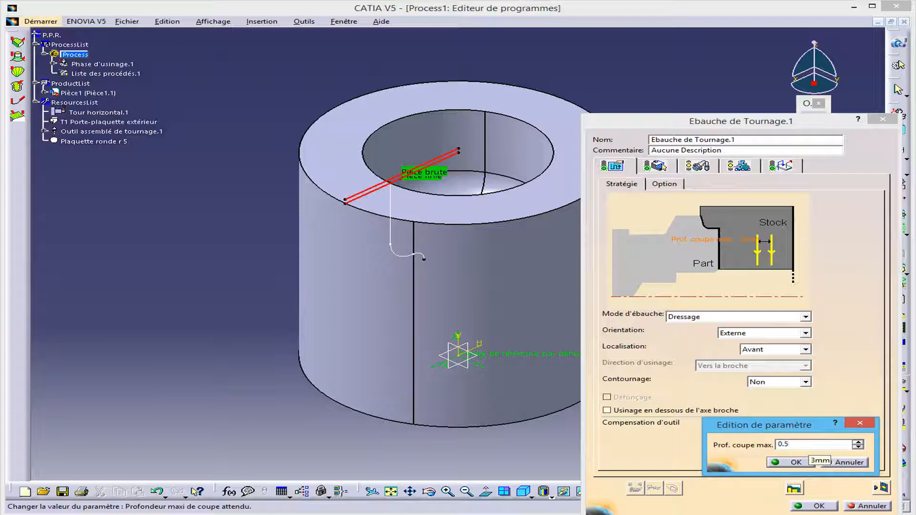
pyautogui.click(792, 462)
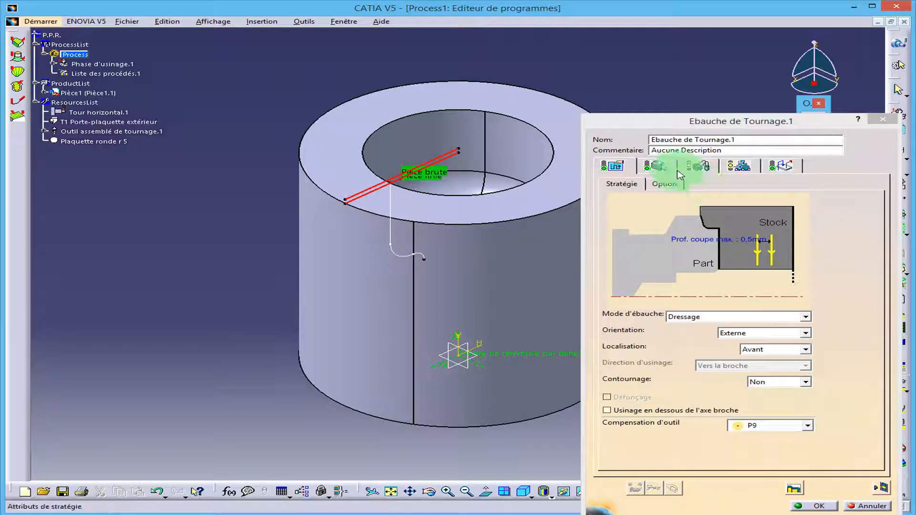
# Change the turning tool's insert to the trigon type, Plaquette trigone r 0,4
pyautogui.click(696, 167)
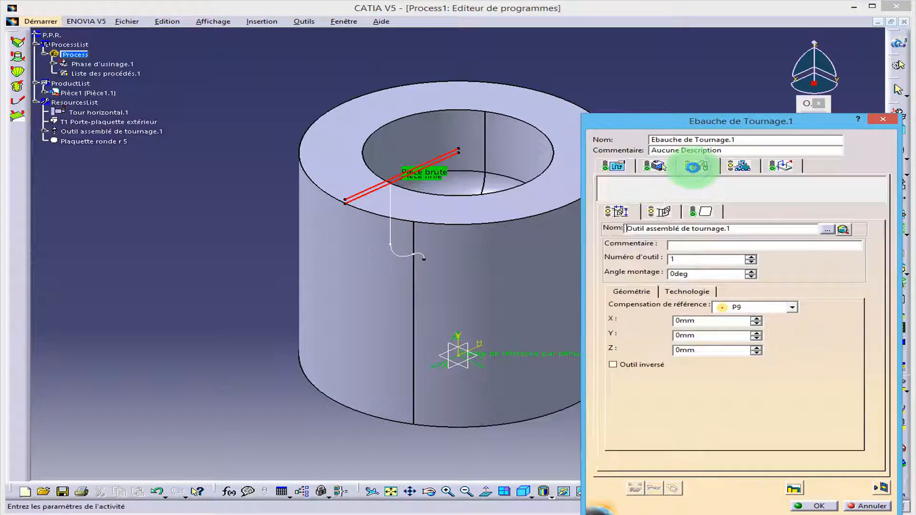
pyautogui.click(708, 212)
pyautogui.click(685, 230)
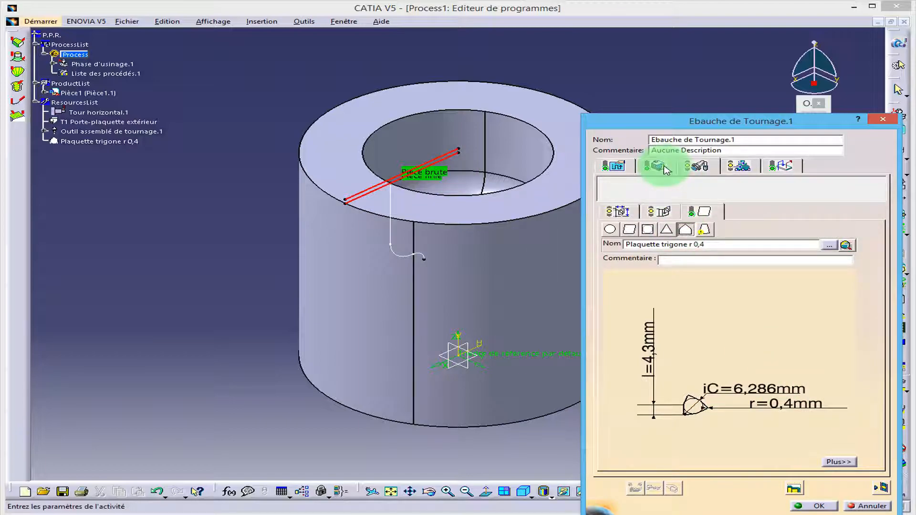
# Activate the Approche and Retrait macros of the rough turning operation
pyautogui.click(740, 166)
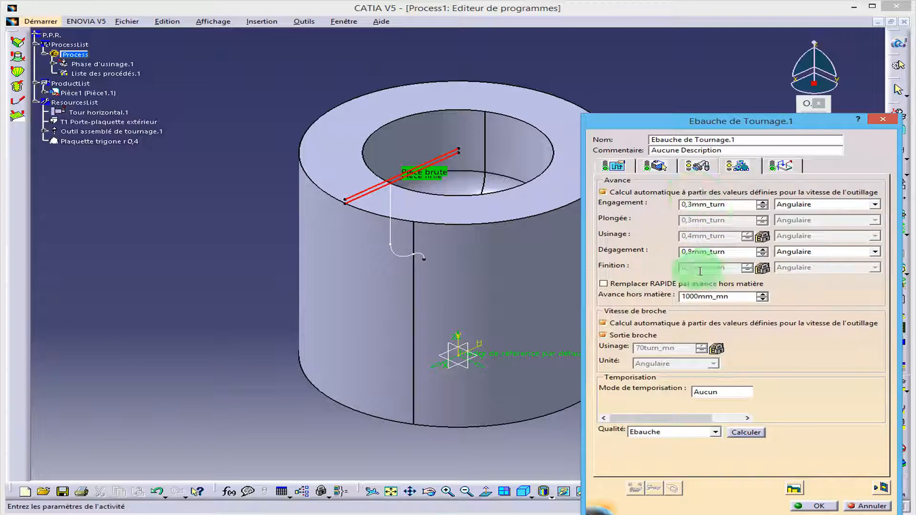
pyautogui.click(782, 165)
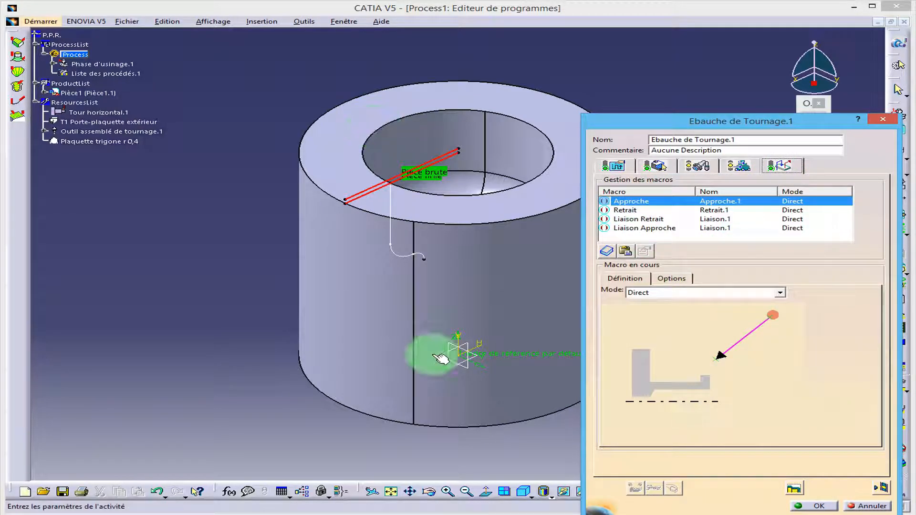
pyautogui.rightClick(644, 204)
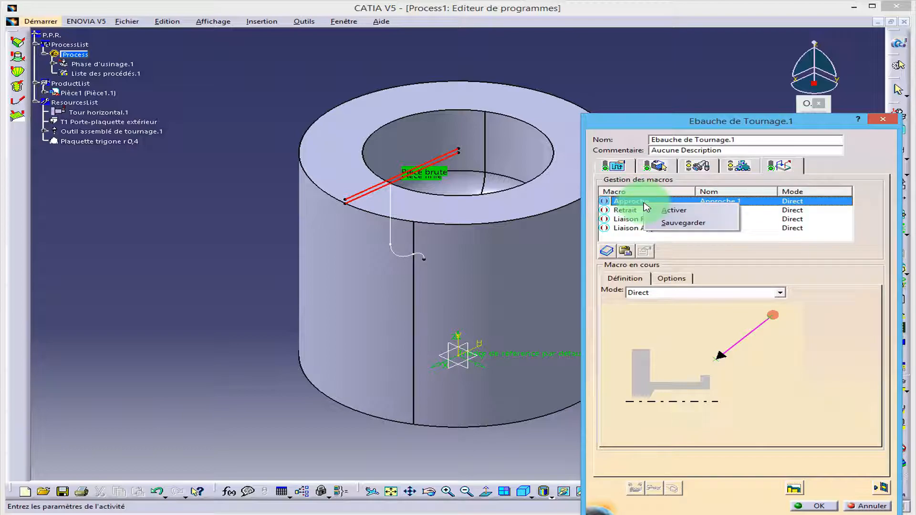
pyautogui.click(674, 210)
pyautogui.click(628, 210)
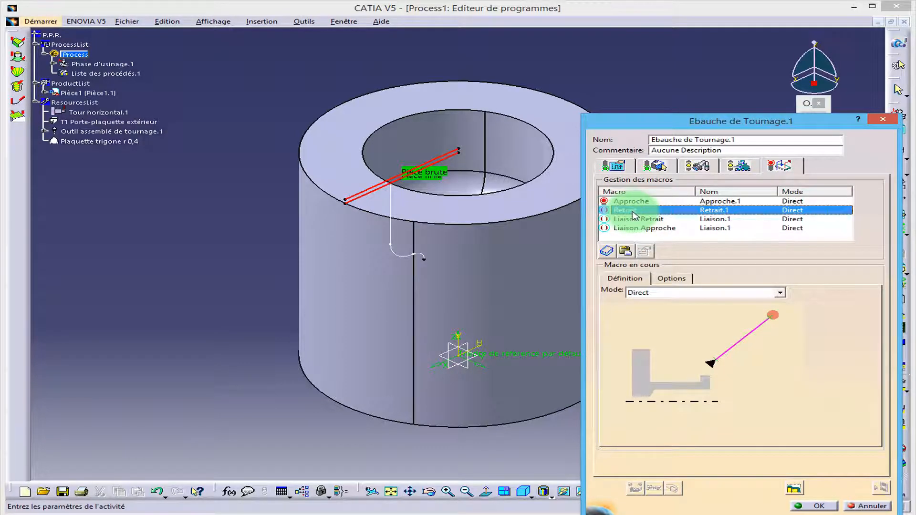
pyautogui.rightClick(634, 210)
pyautogui.click(663, 217)
# Define the approach start point and the retract end point at the outer ends of the radial sketch lines
pyautogui.click(624, 201)
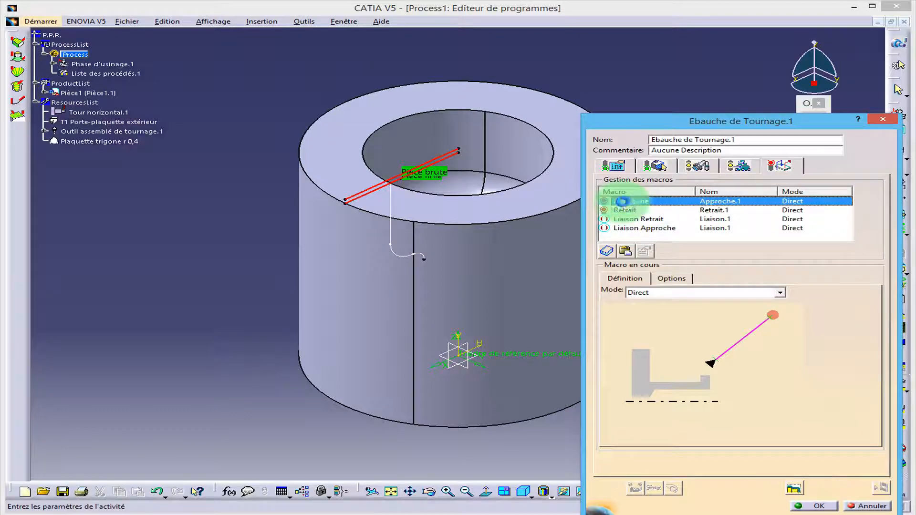
pyautogui.click(772, 311)
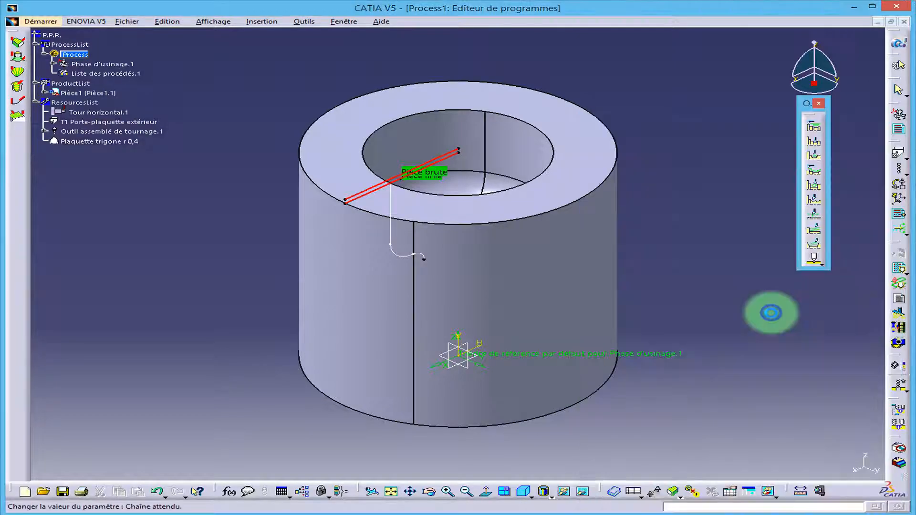
pyautogui.click(345, 201)
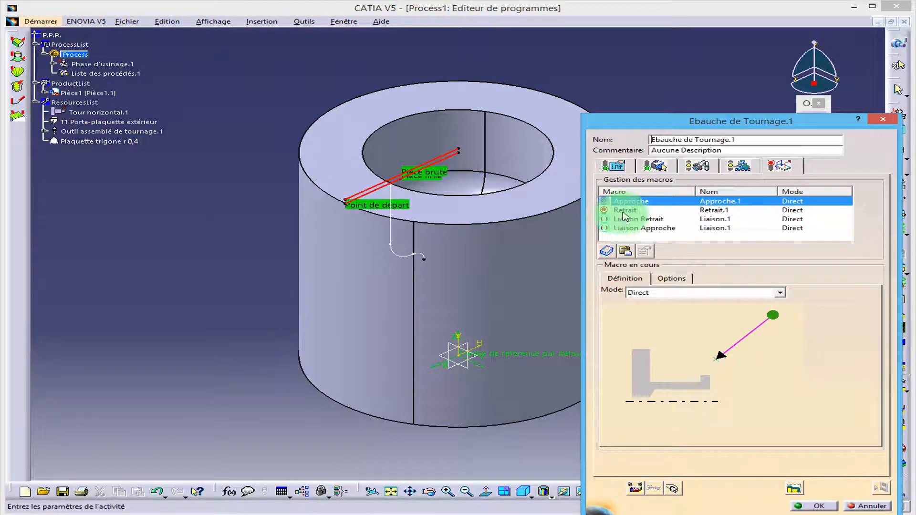
pyautogui.click(625, 210)
pyautogui.click(773, 315)
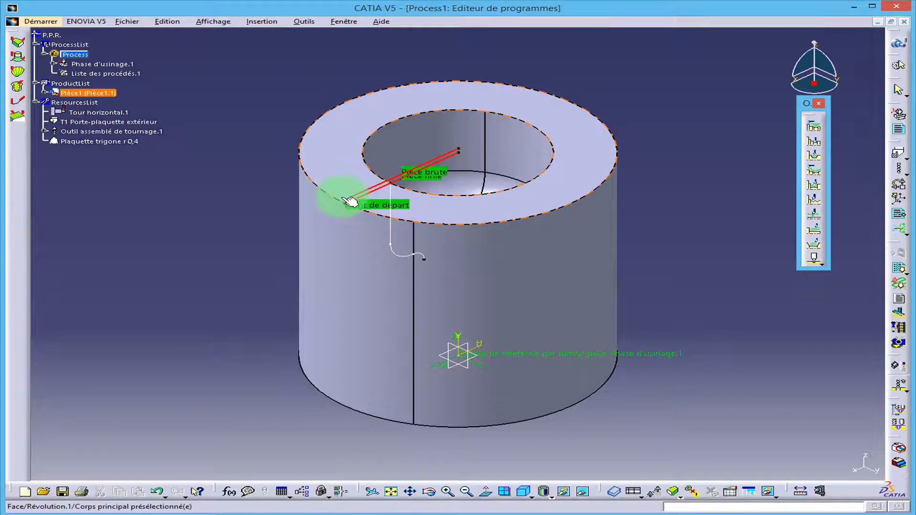
pyautogui.click(348, 200)
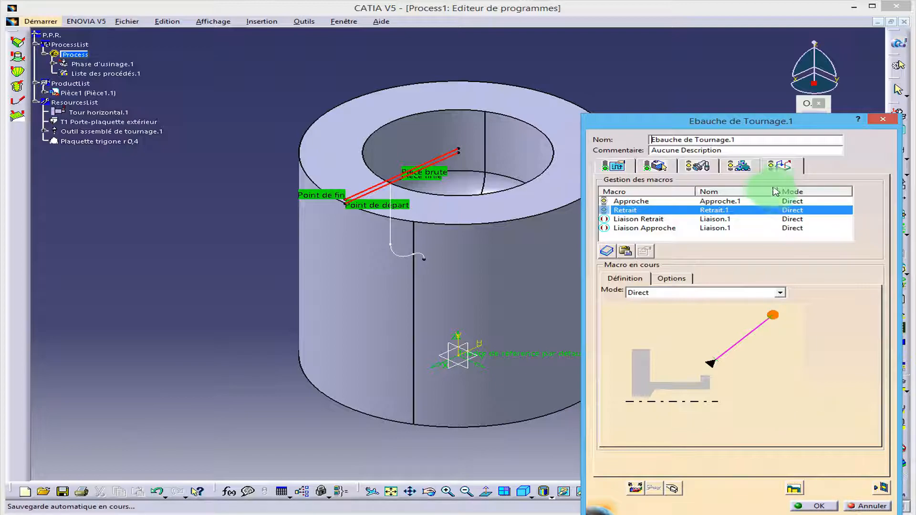
# Replay the facing tool path backwards and accept the Ebauche de Tournage.1 operation
pyautogui.click(527, 432)
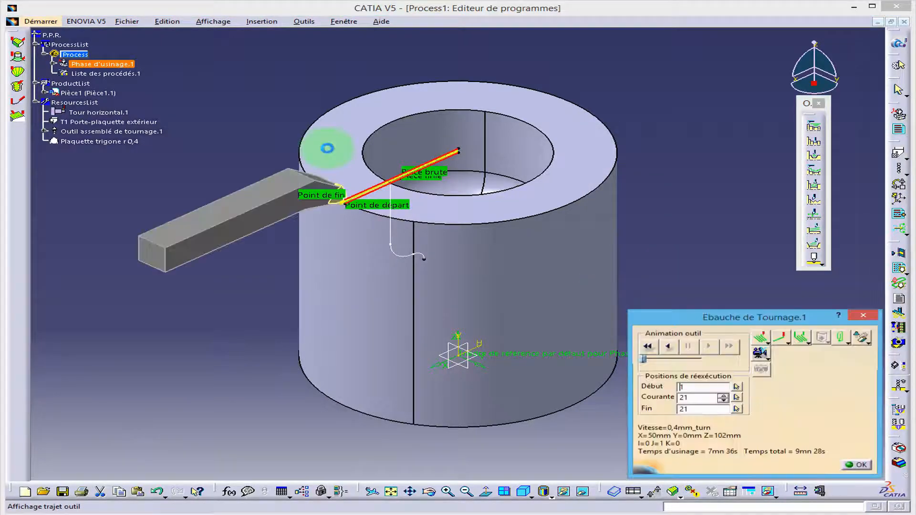
pyautogui.click(669, 348)
pyautogui.click(860, 464)
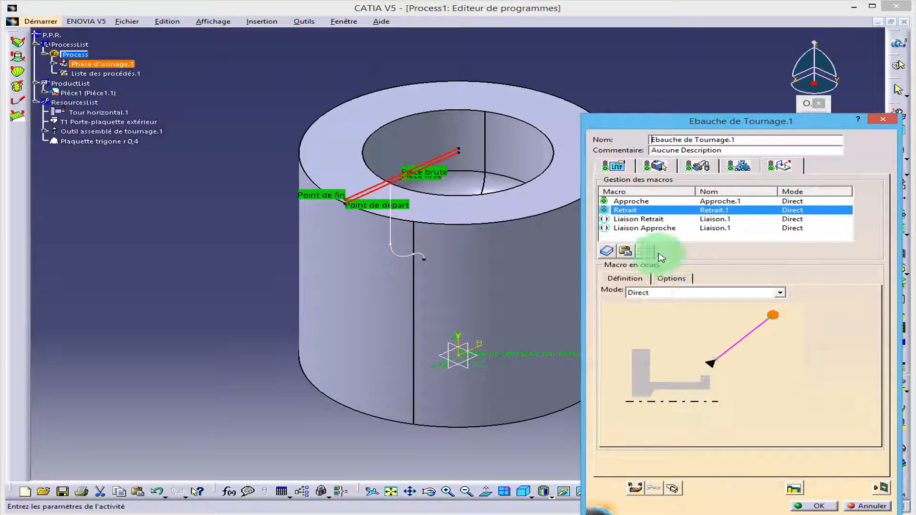
pyautogui.click(817, 506)
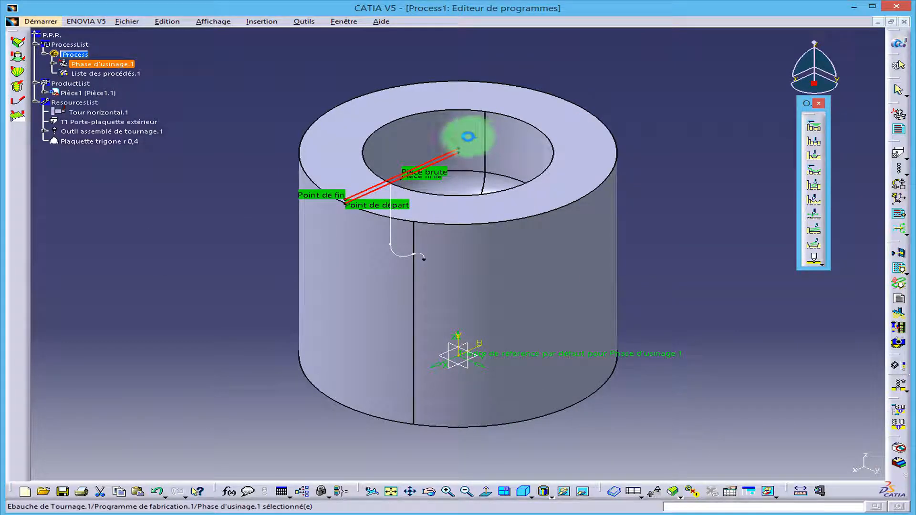
# Expand Phase d'usinage.1 and add a spot drilling operation (Pointage) to Programme de fabrication.1
pyautogui.click(51, 66)
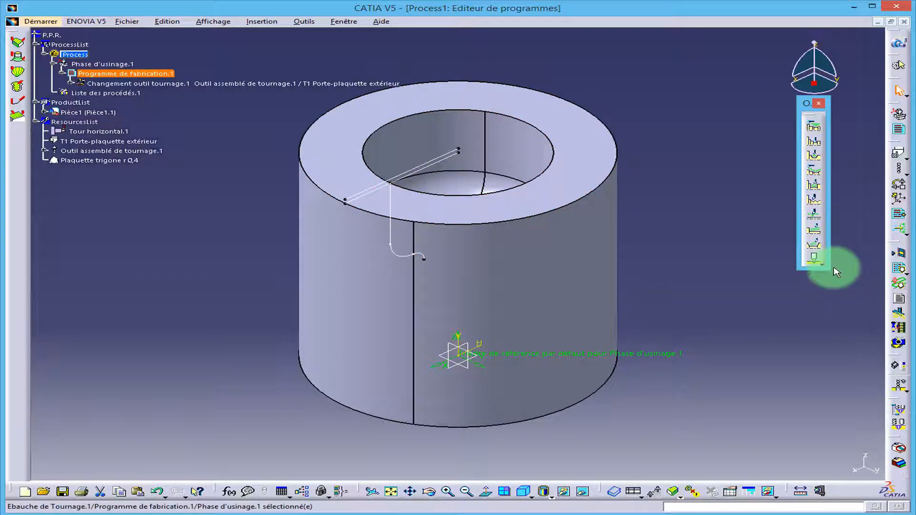
pyautogui.click(819, 263)
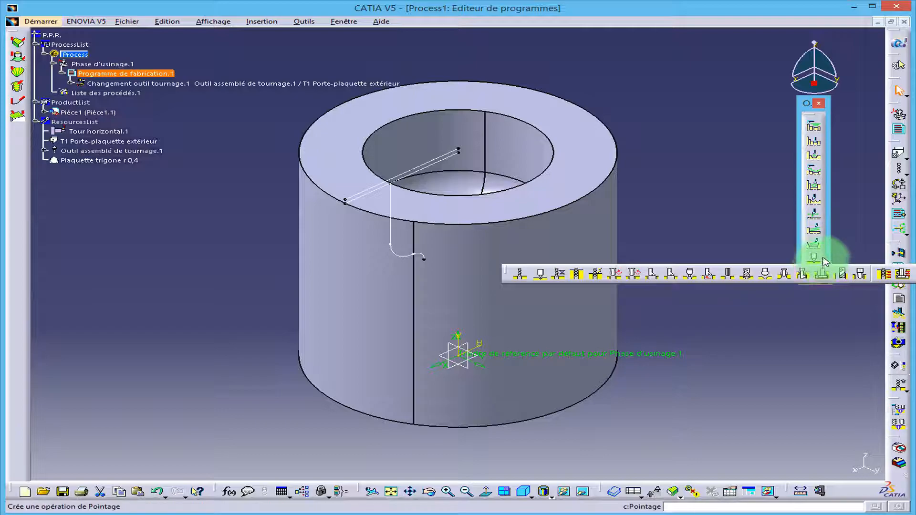
pyautogui.click(822, 260)
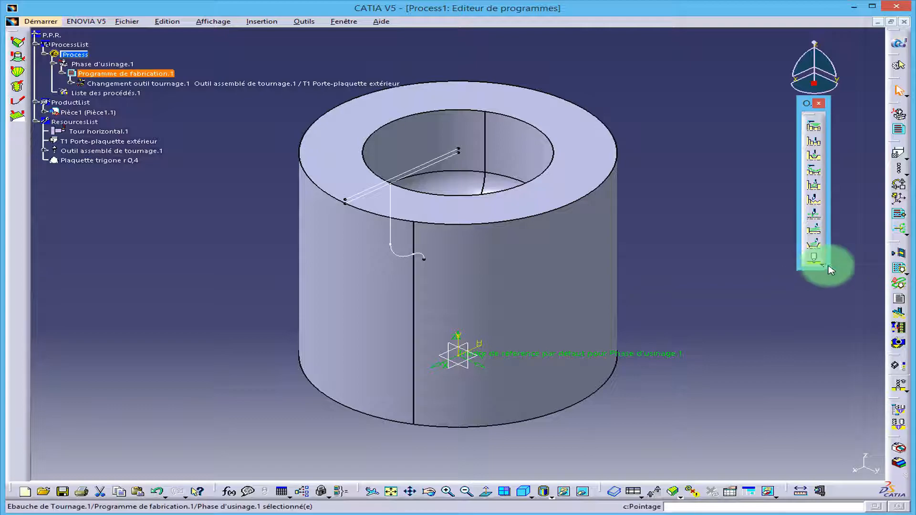
pyautogui.click(823, 261)
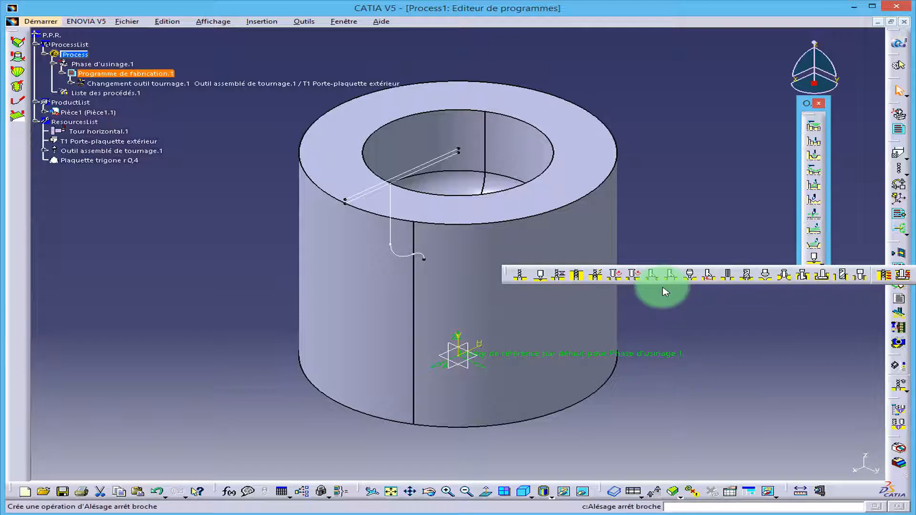
pyautogui.click(541, 276)
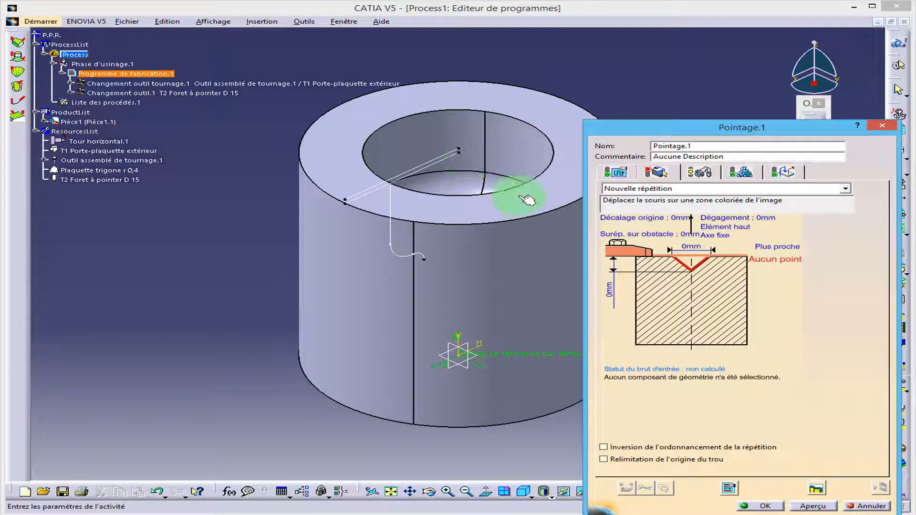
# Set the spot drilling diameter to 10 mm and its depth to 10 mm
pyautogui.doubleClick(697, 248)
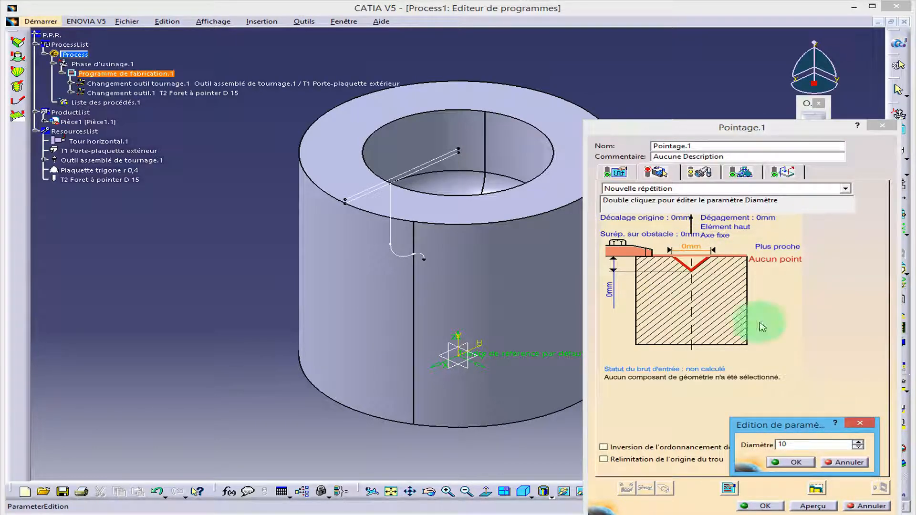
pyautogui.click(791, 462)
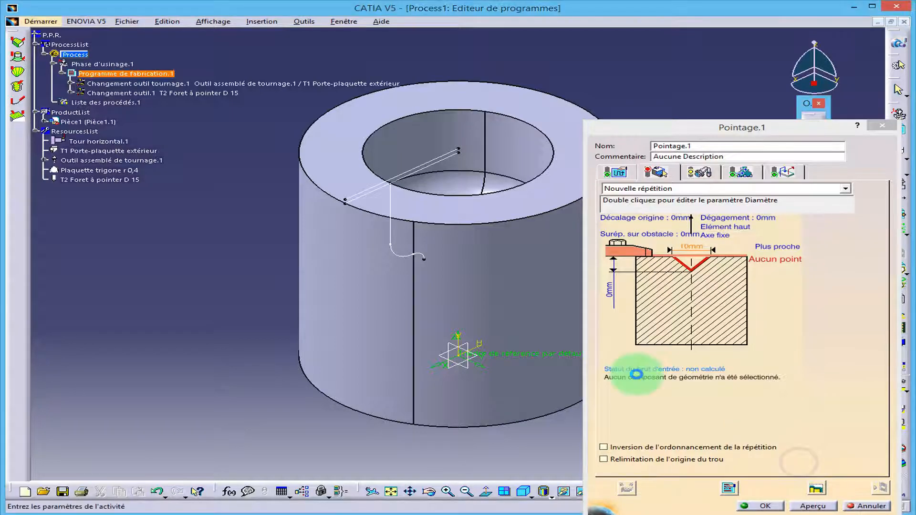
pyautogui.doubleClick(611, 286)
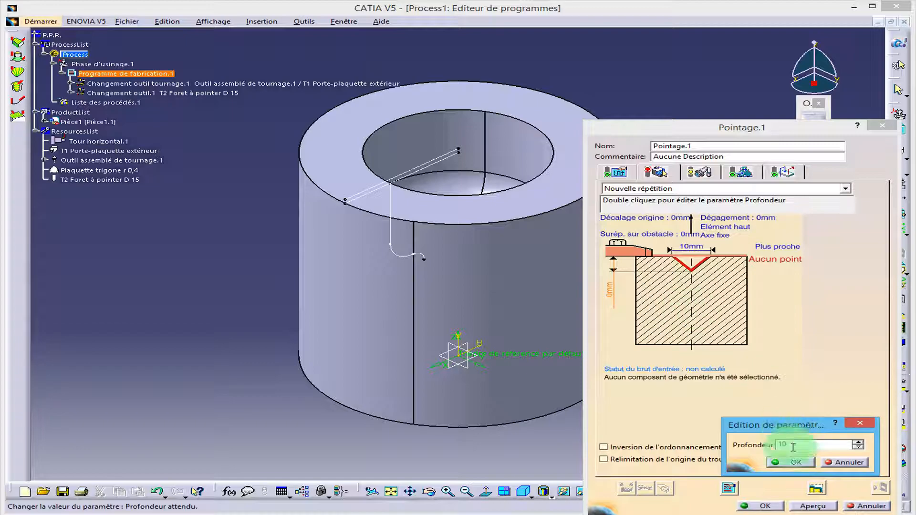
pyautogui.click(796, 461)
# Use the upper circular edge of the bore as the spot drilling position
pyautogui.click(774, 259)
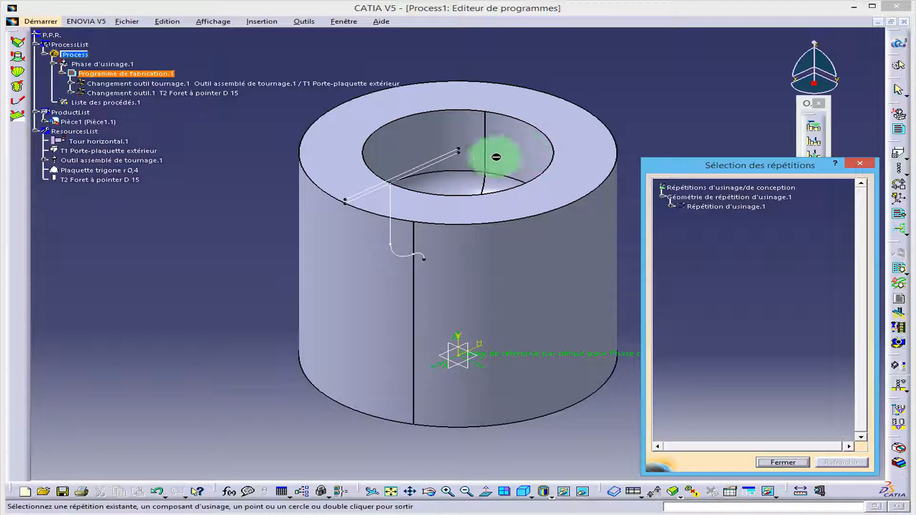
pyautogui.click(551, 157)
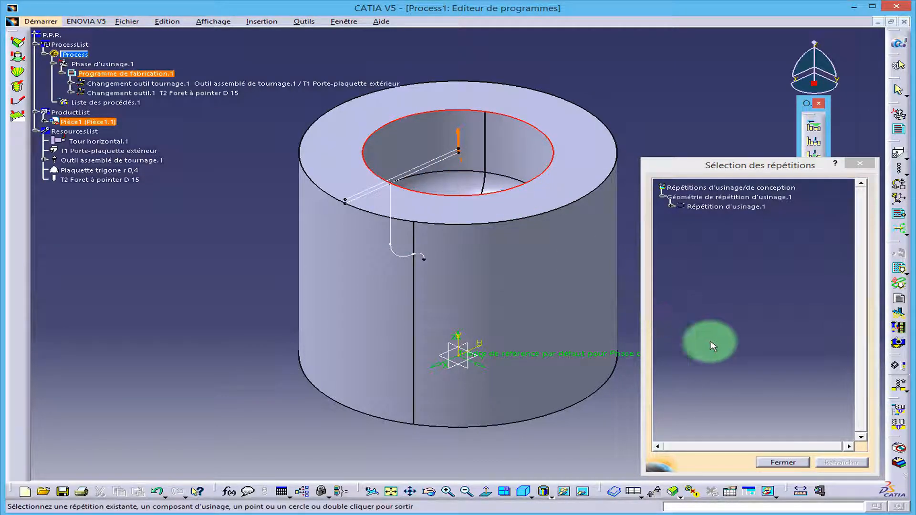
pyautogui.click(786, 461)
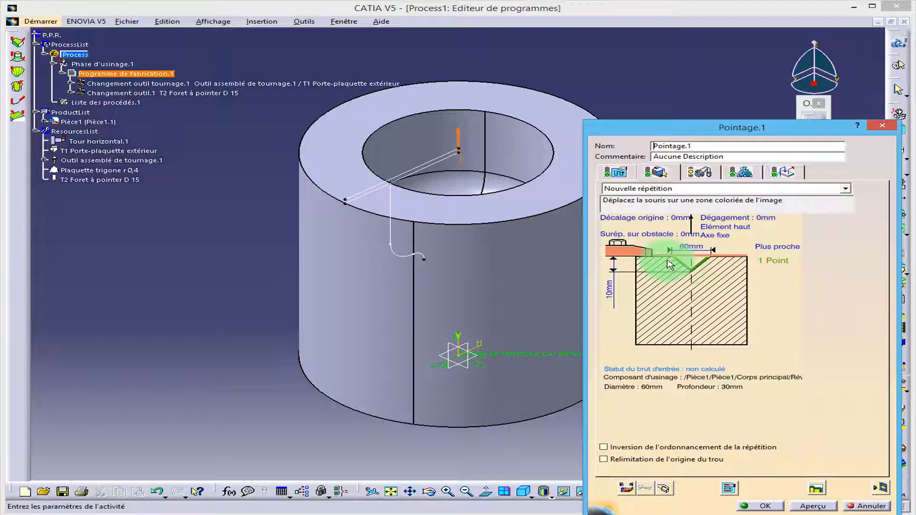
# Change the spot drilling tool to T2 Foret à centrer D 2,5 and review the operation's feeds, speeds and macros
pyautogui.click(655, 180)
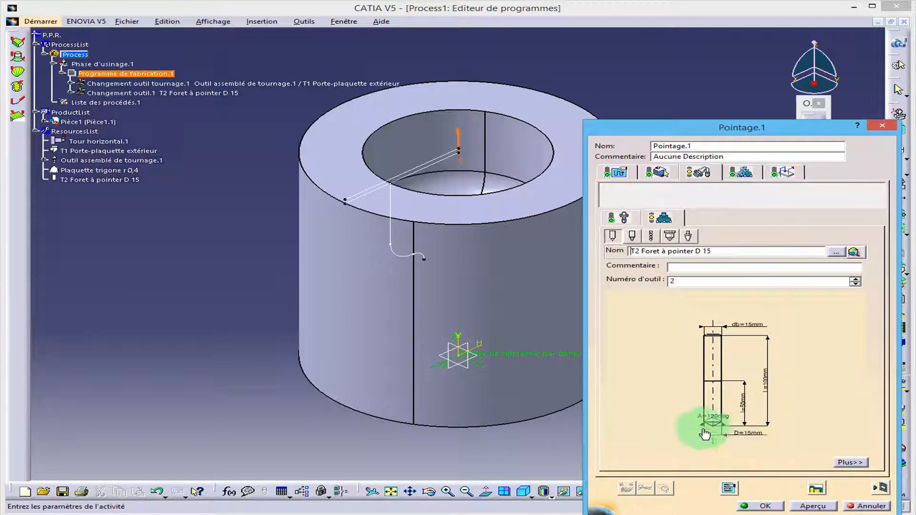
pyautogui.click(633, 237)
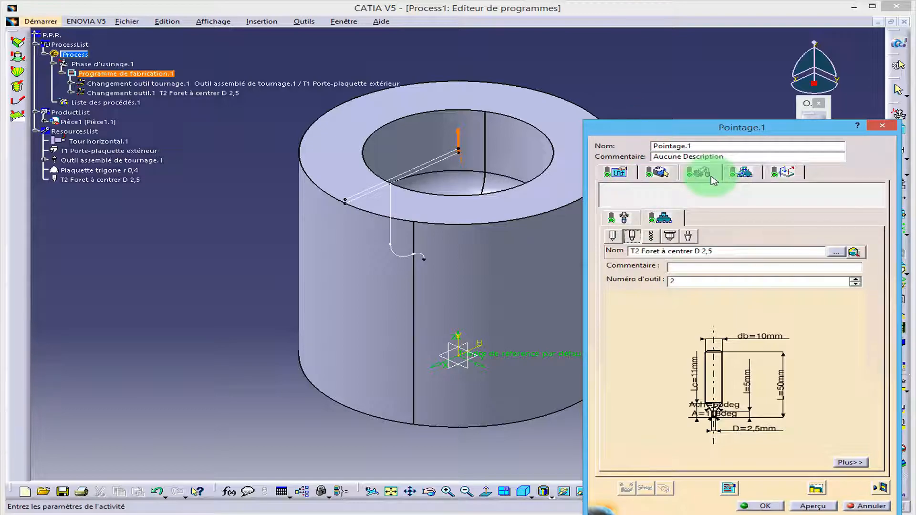
pyautogui.click(759, 176)
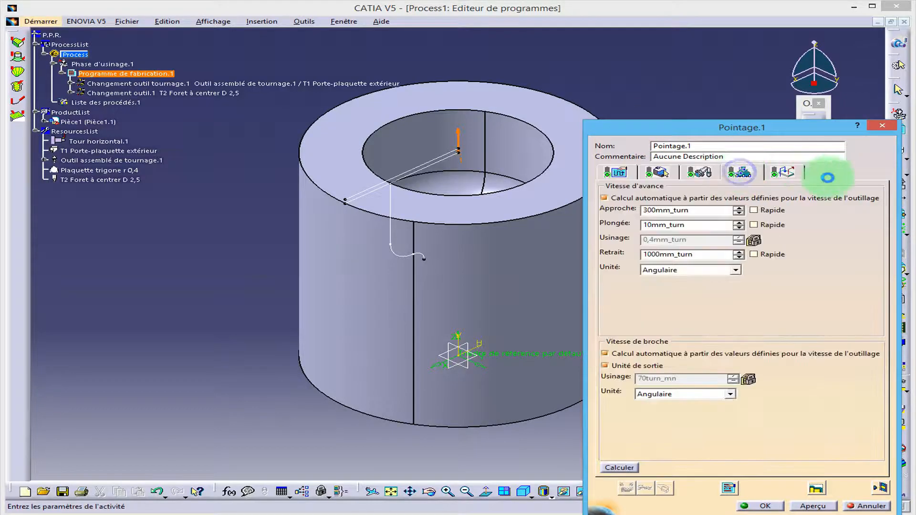
pyautogui.click(785, 171)
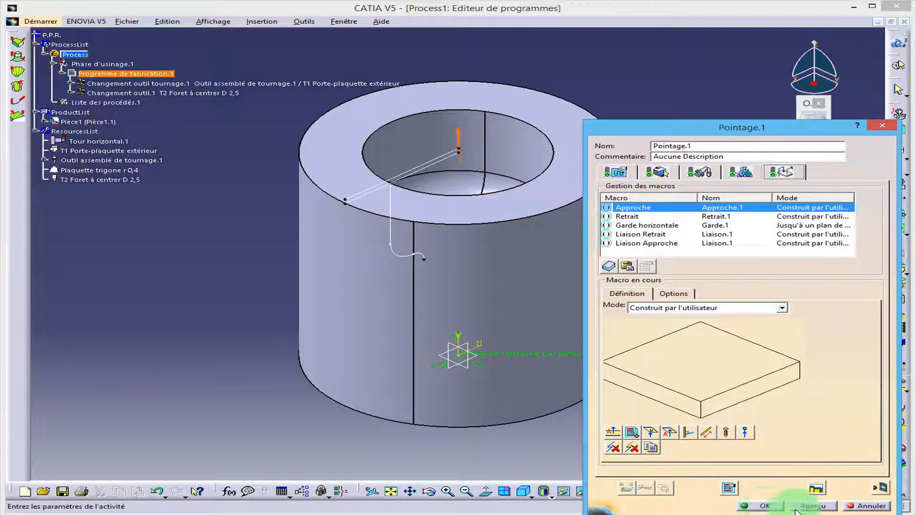
# Replay the spot drilling tool path and inspect the centre drill above the bore from a lower angle
pyautogui.click(879, 488)
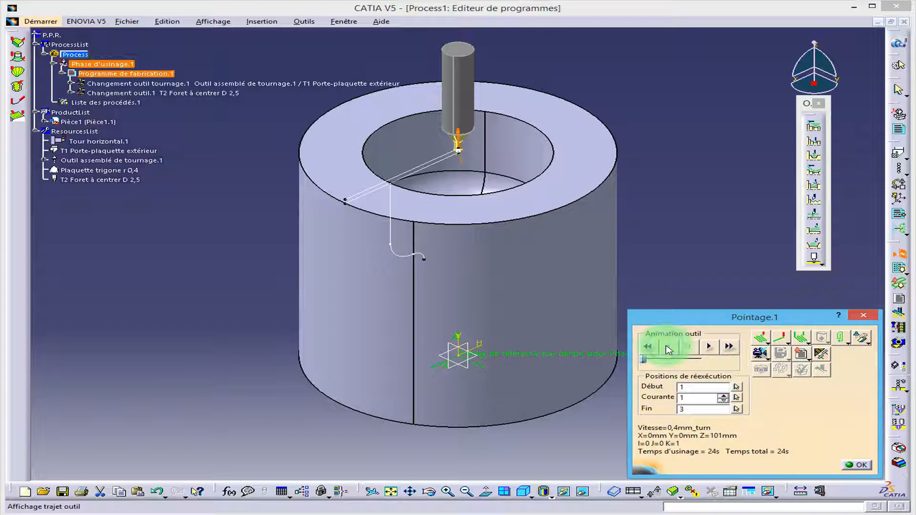
pyautogui.click(430, 493)
pyautogui.moveTo(466, 409); pyautogui.dragTo(453, 339)
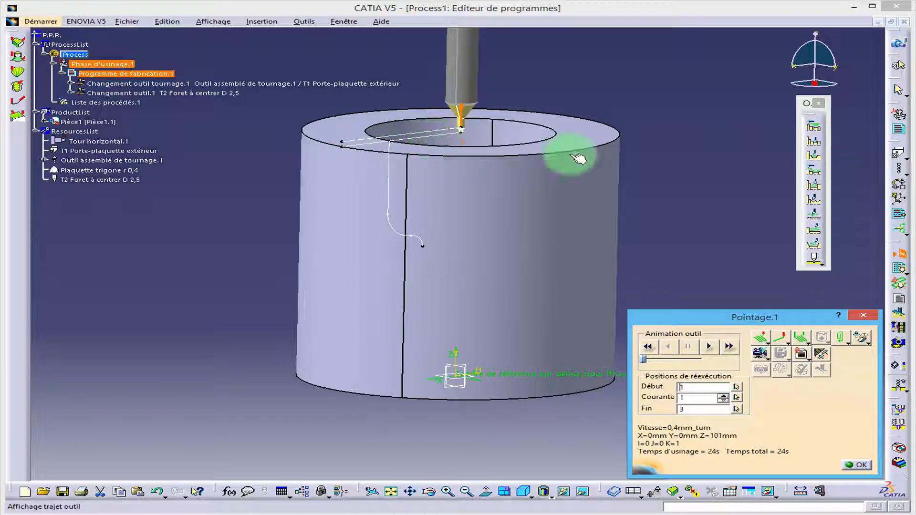
pyautogui.click(857, 465)
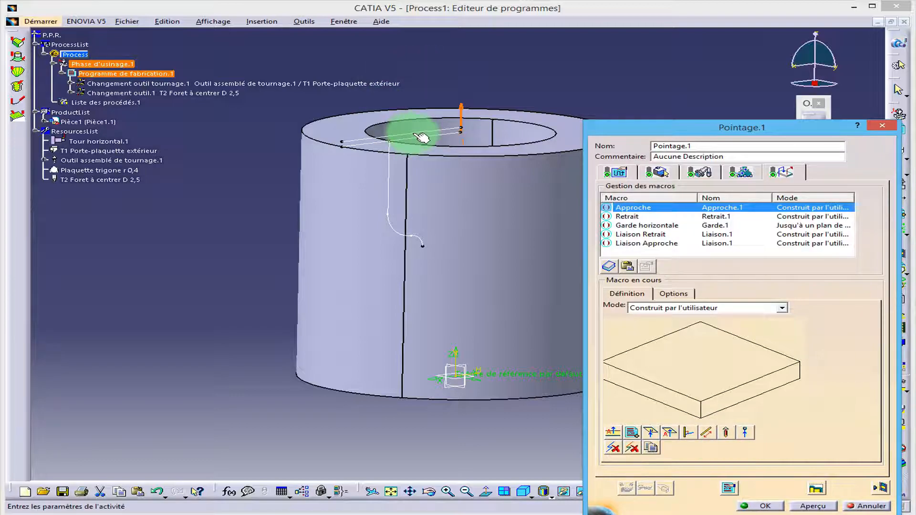
# Confirm the spot drilling operation and add a drilling operation to the manufacturing program
pyautogui.click(771, 507)
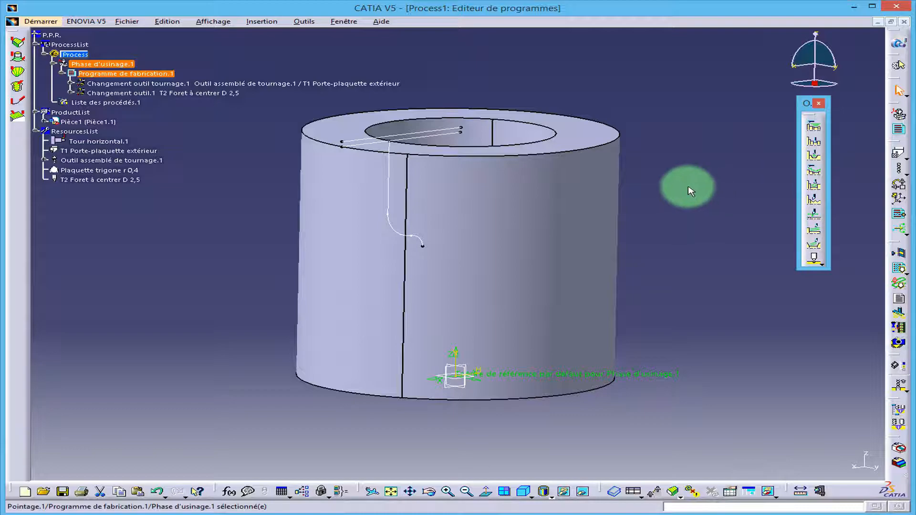
pyautogui.click(688, 191)
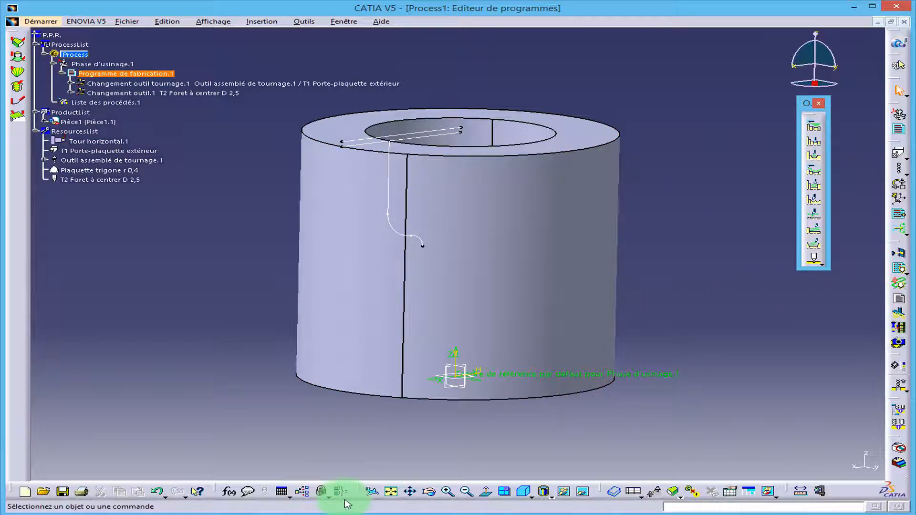
pyautogui.click(429, 495)
pyautogui.moveTo(482, 78); pyautogui.dragTo(481, 273)
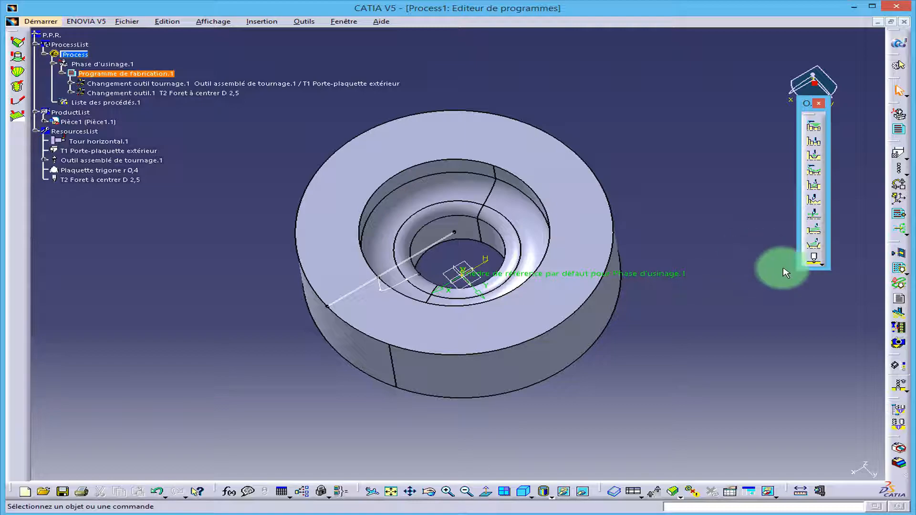
pyautogui.click(820, 263)
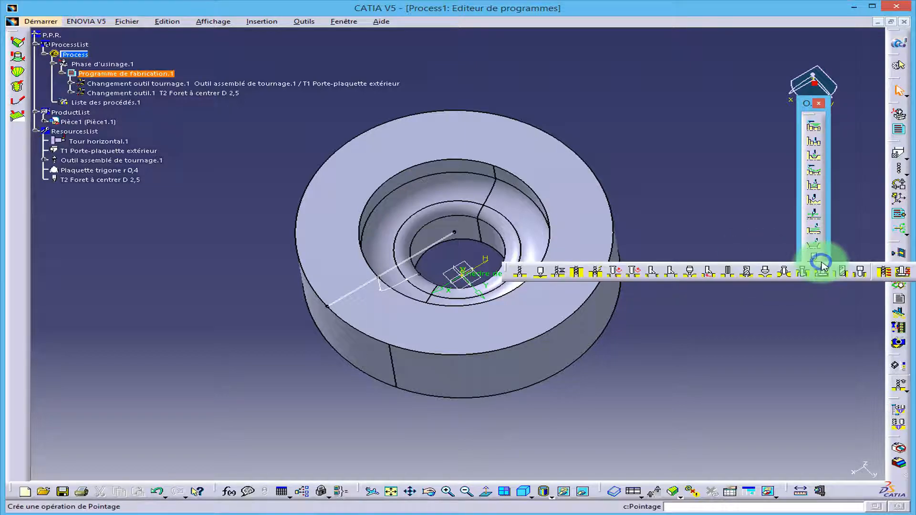
pyautogui.click(522, 274)
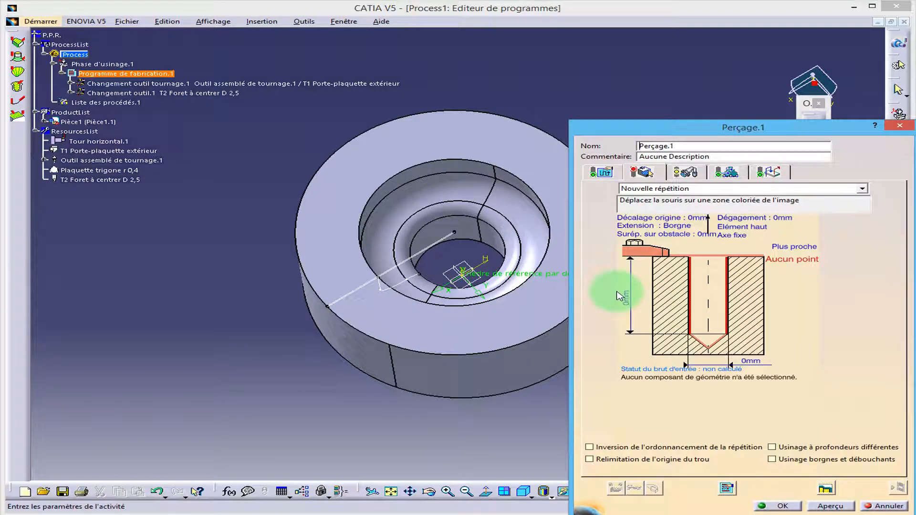
# Define the part's upper annular face as the top plane of the drilling operation
pyautogui.click(750, 260)
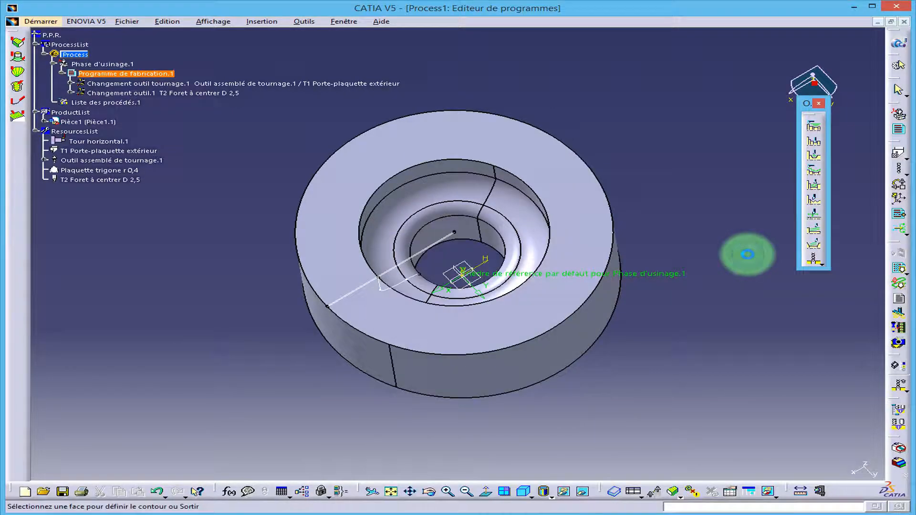
pyautogui.click(577, 232)
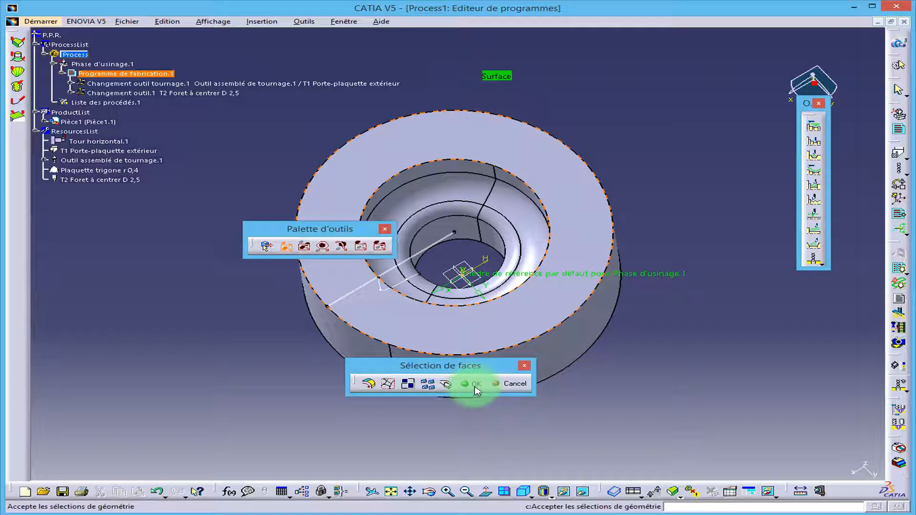
pyautogui.click(471, 383)
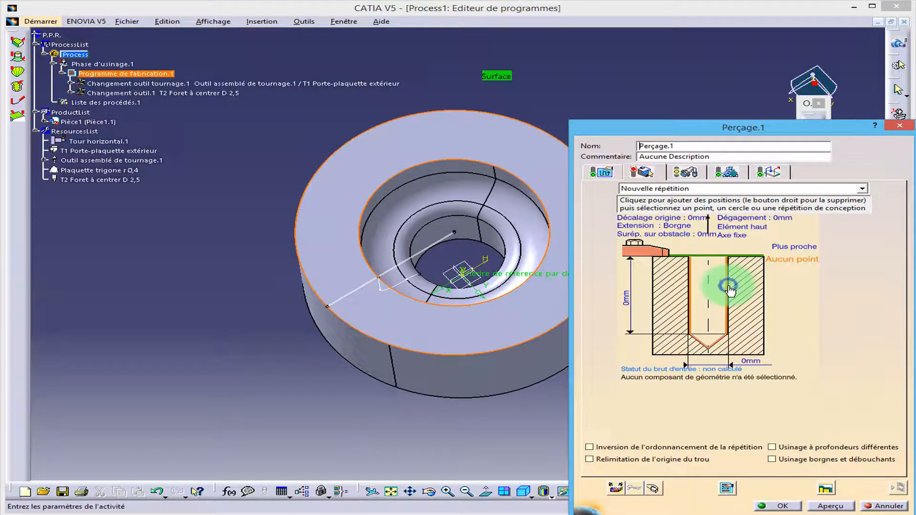
# Use the circular edge of the small inner bore as the drilling position
pyautogui.click(728, 286)
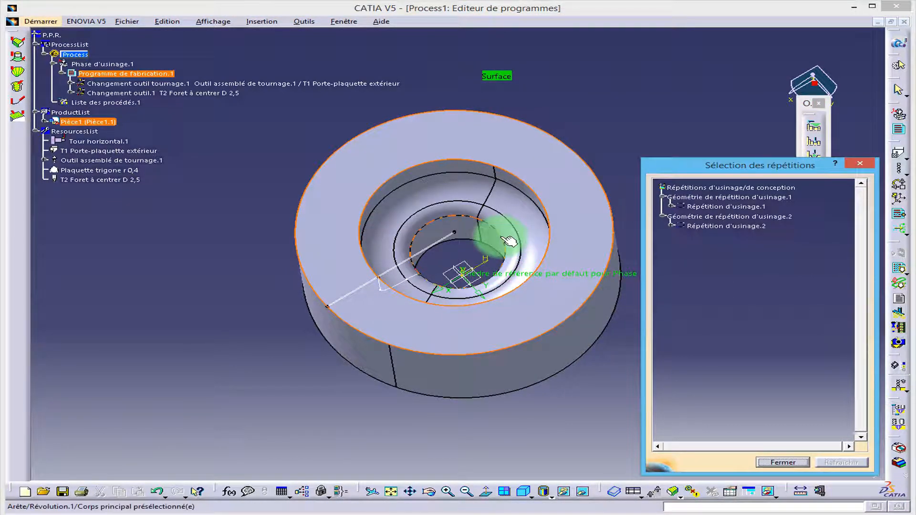
pyautogui.click(507, 241)
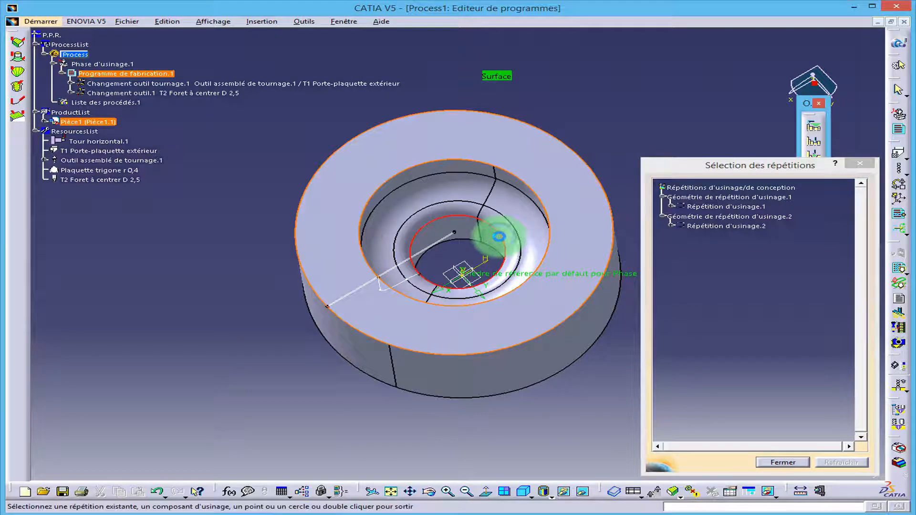
pyautogui.click(781, 464)
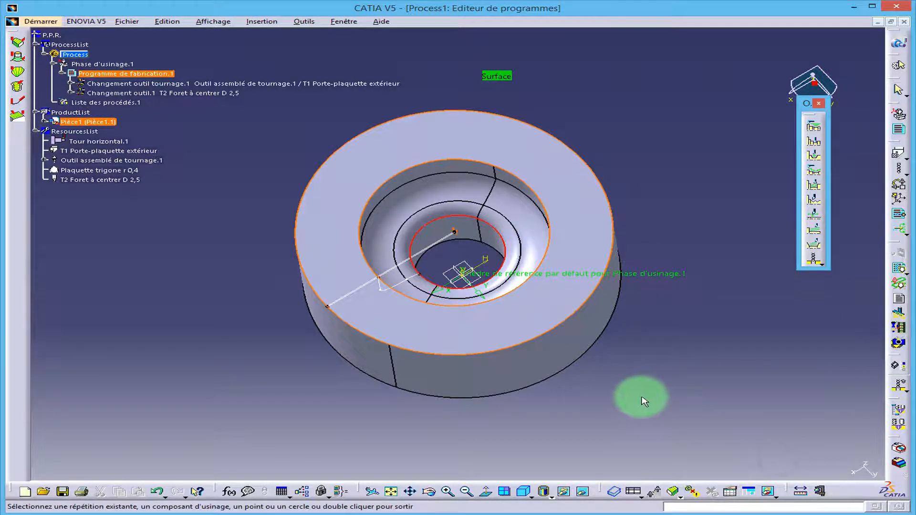
pyautogui.click(665, 404)
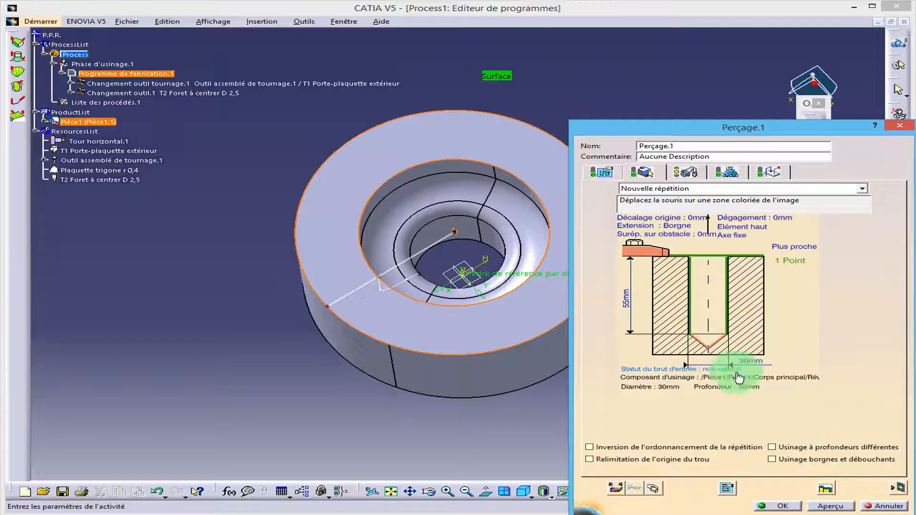
# Set the drilling depth to 100 mm
pyautogui.doubleClick(628, 308)
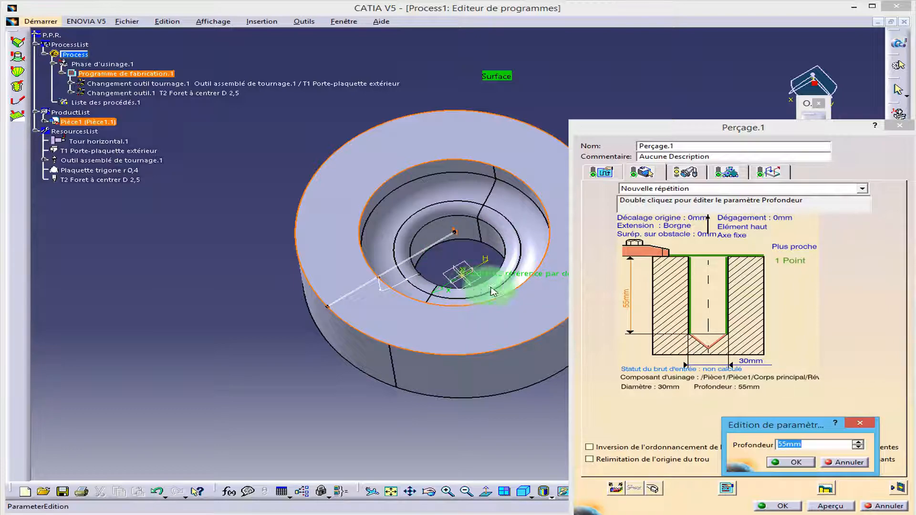
pyautogui.click(781, 445)
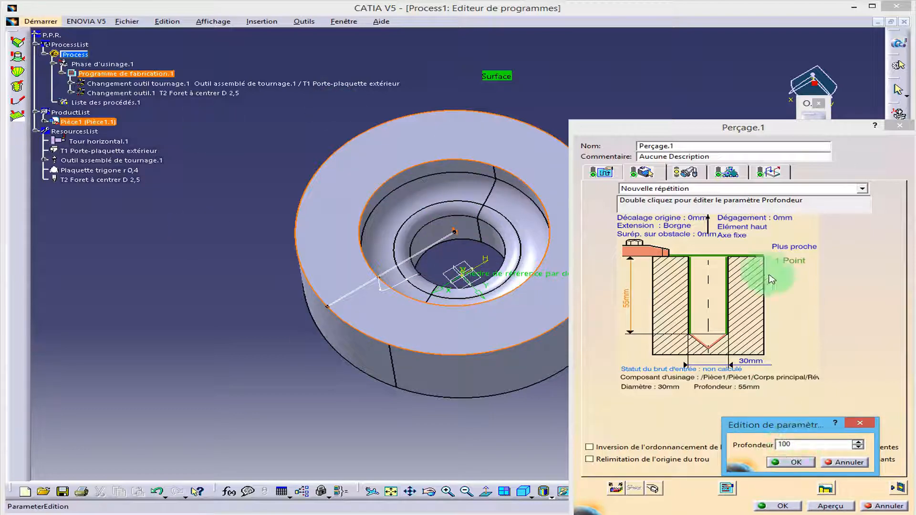
pyautogui.click(787, 462)
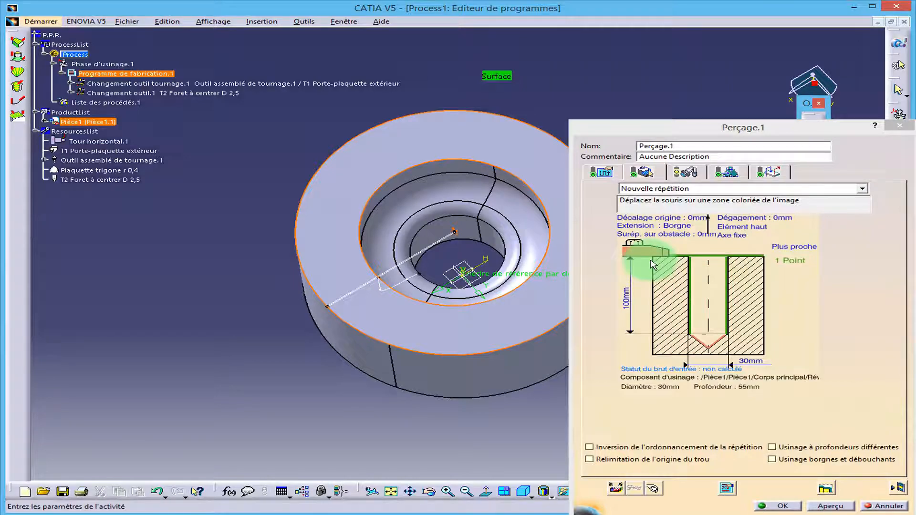
# Set the hole extension to Débouchant with a 1 mm breakthrough, and check the bore exit on the part's underside
pyautogui.click(602, 172)
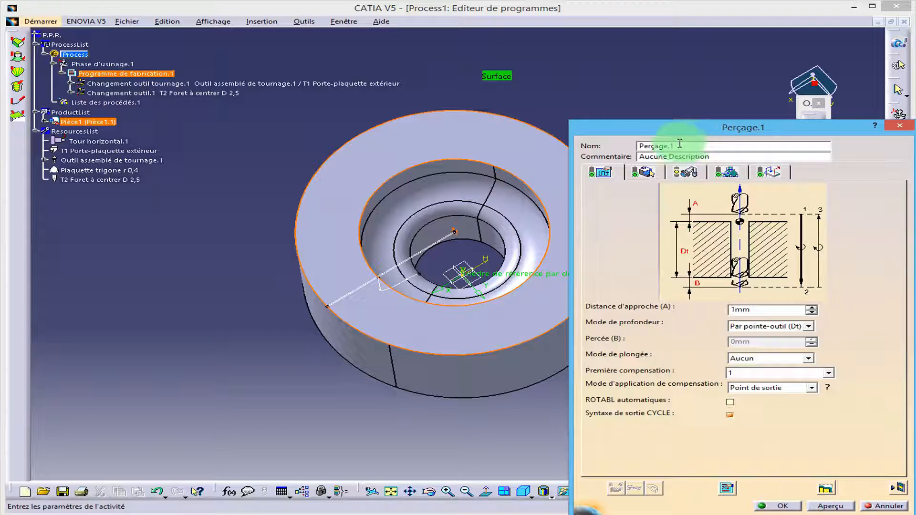
pyautogui.click(643, 171)
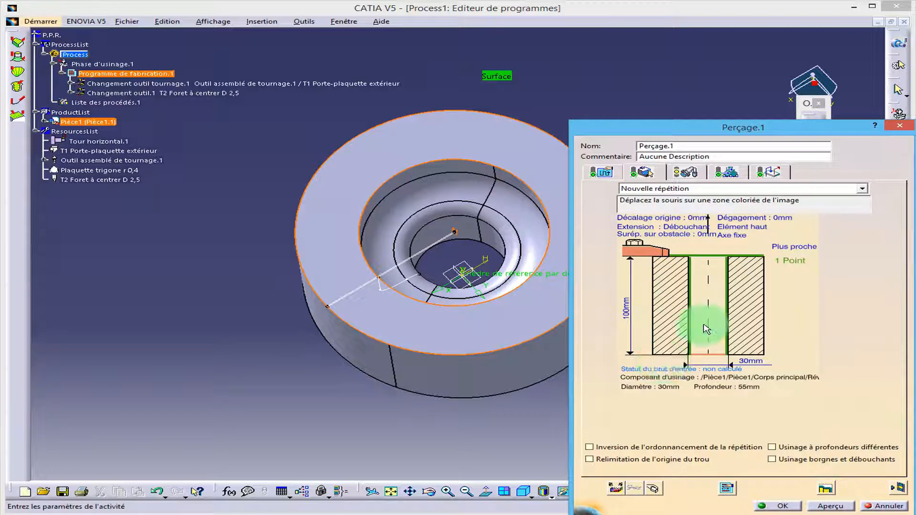
pyautogui.click(600, 172)
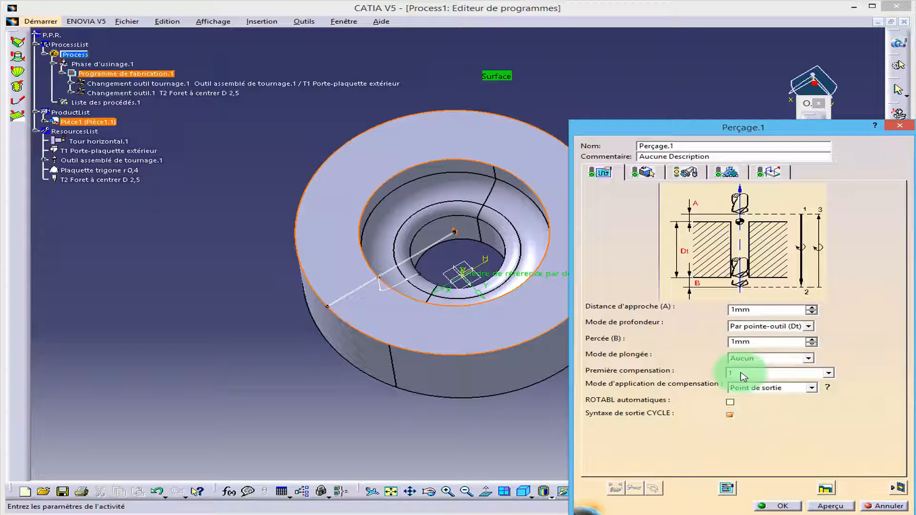
pyautogui.click(430, 500)
pyautogui.moveTo(423, 434); pyautogui.dragTo(454, 103)
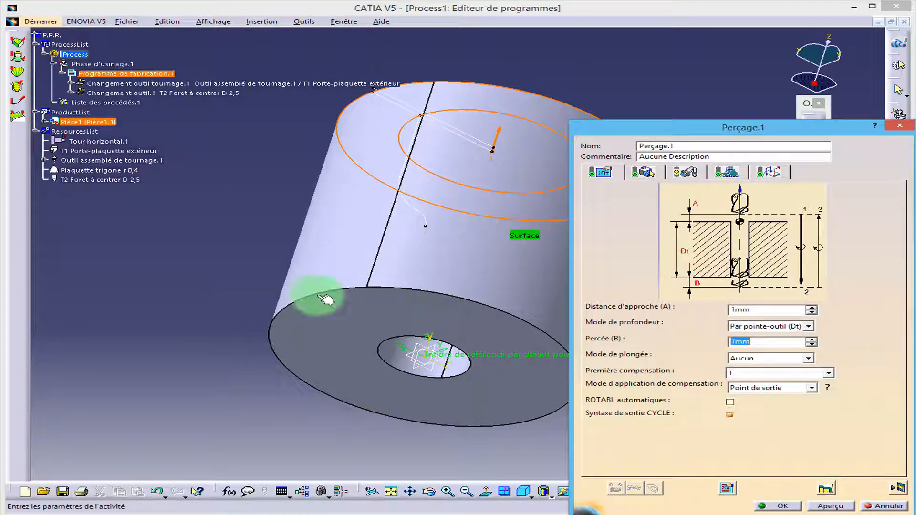
# Change the drilling tool to the drill T3 Foret D 10 and set its nominal diameter to 15 mm
pyautogui.click(685, 172)
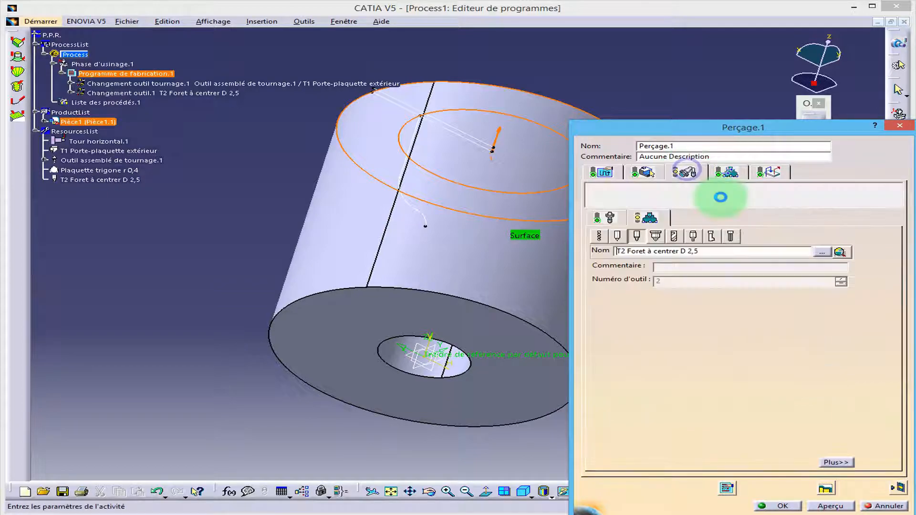
pyautogui.click(600, 236)
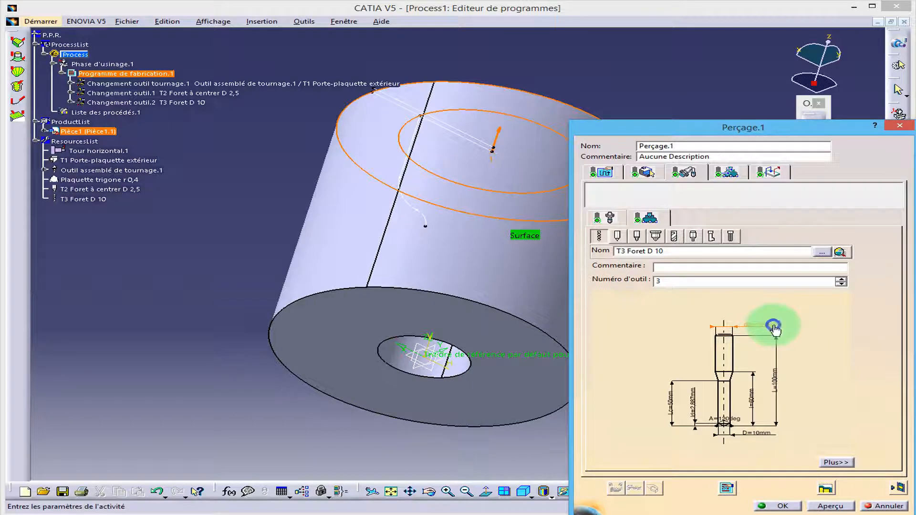
pyautogui.doubleClick(773, 327)
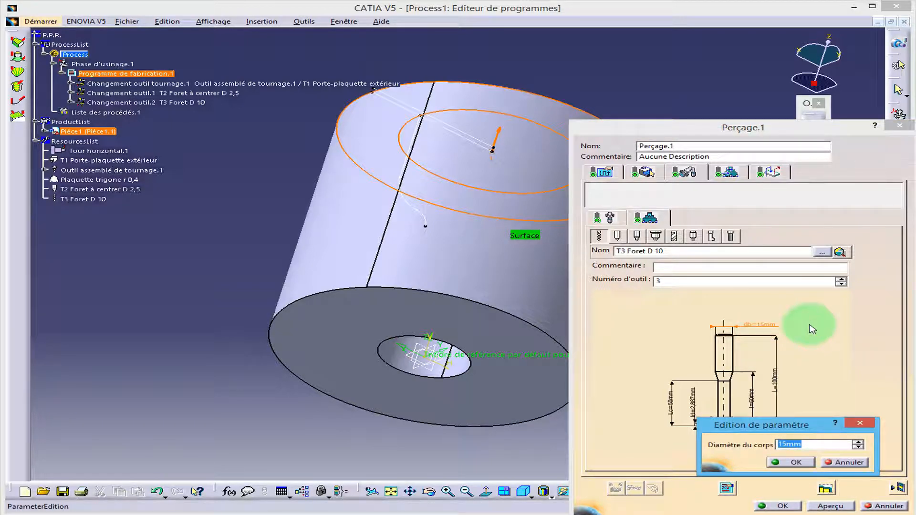
pyautogui.click(795, 462)
pyautogui.doubleClick(767, 444)
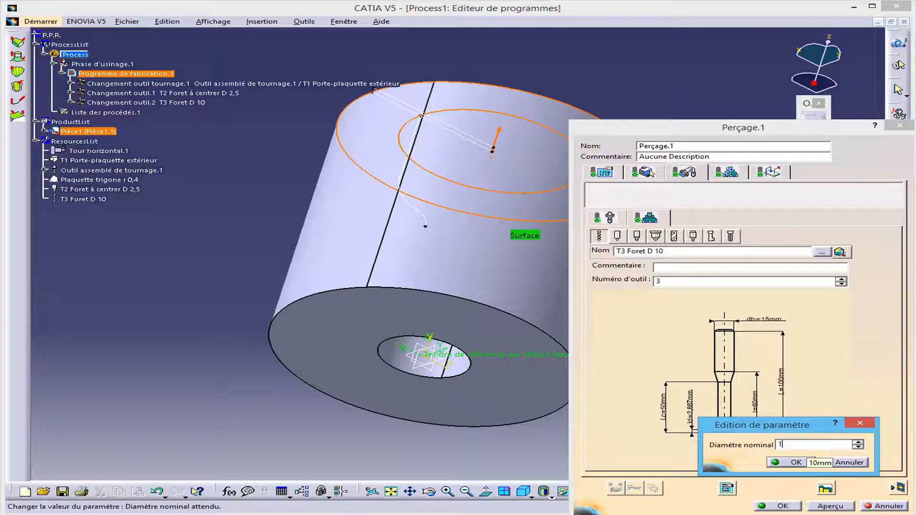
pyautogui.click(795, 462)
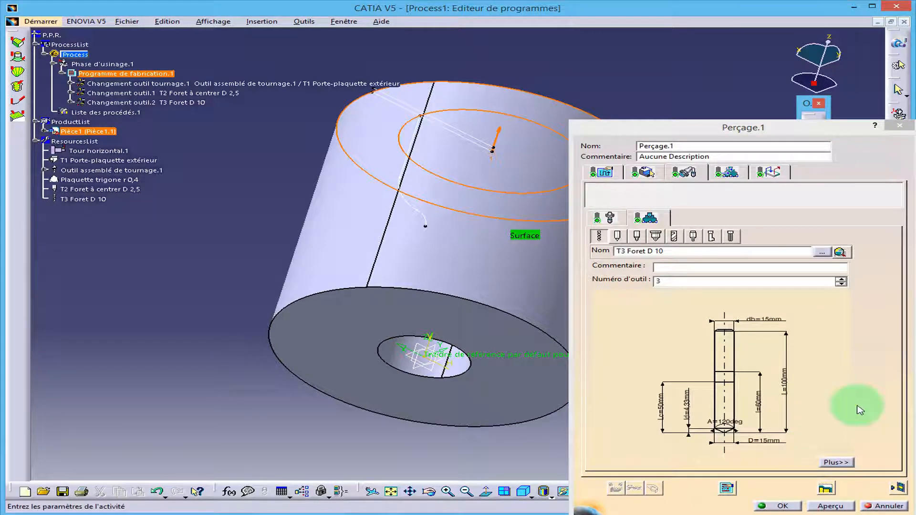
# Set the total length of drill T3 to 150 mm
pyautogui.doubleClick(782, 382)
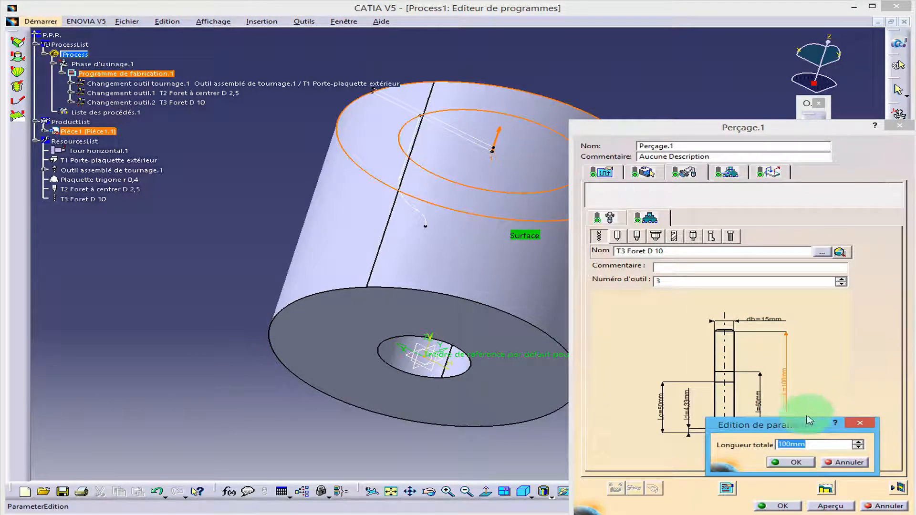
pyautogui.write('150')
pyautogui.press('Return')
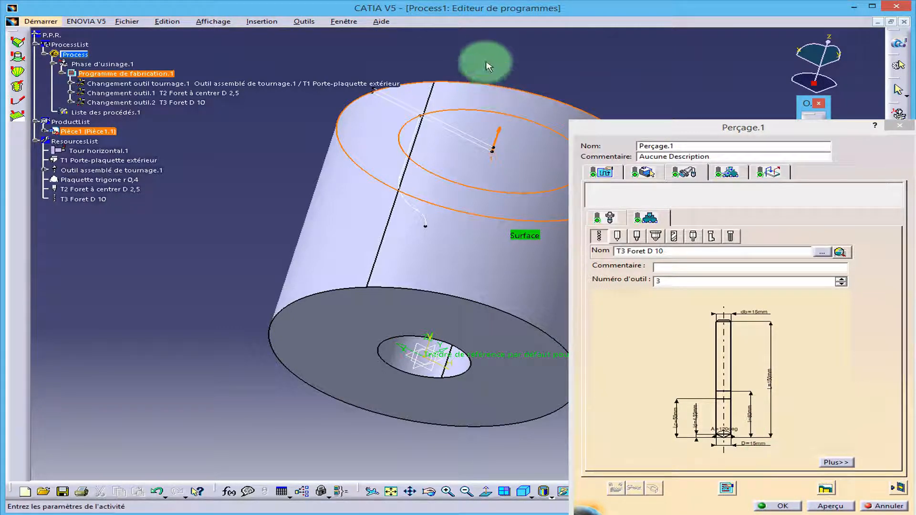
# Review the drilling feeds and speeds, then activate the approach macro with an axial motion of 5 mm
pyautogui.click(428, 491)
pyautogui.moveTo(439, 78); pyautogui.dragTo(490, 168)
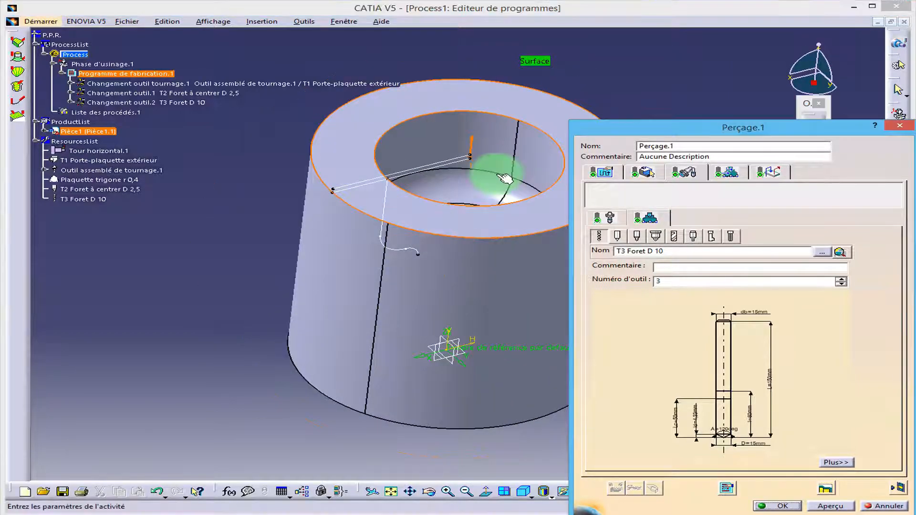
pyautogui.click(727, 172)
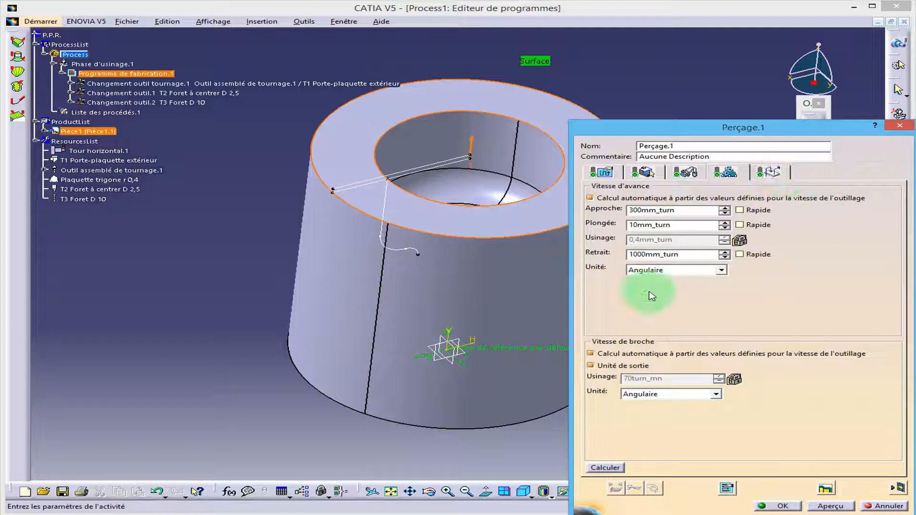
pyautogui.click(773, 173)
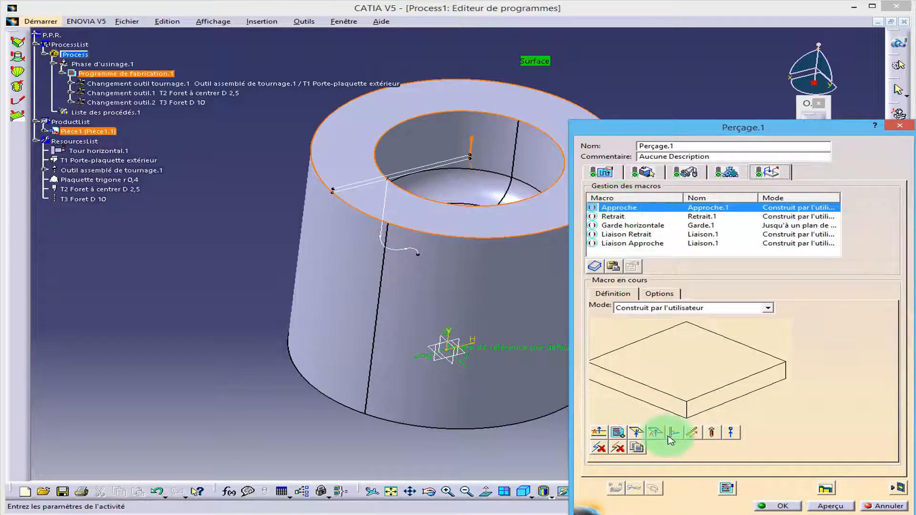
pyautogui.rightClick(615, 208)
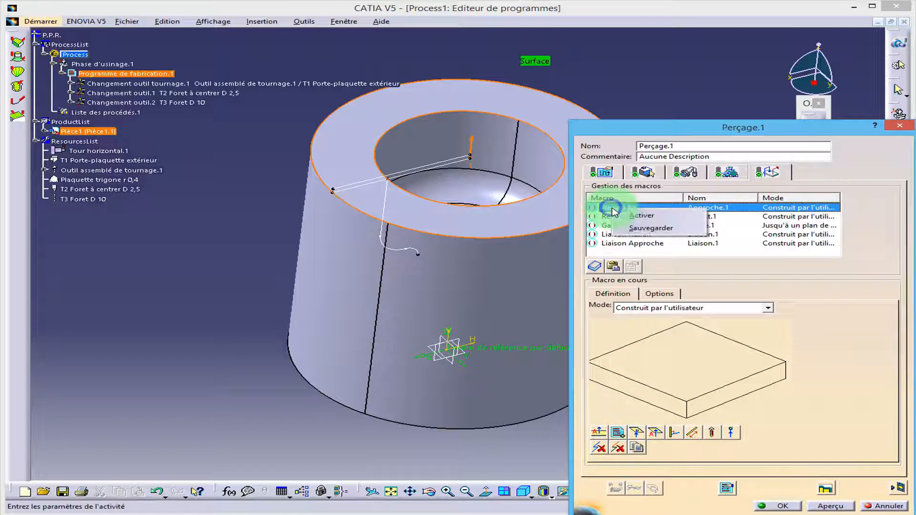
pyautogui.click(639, 215)
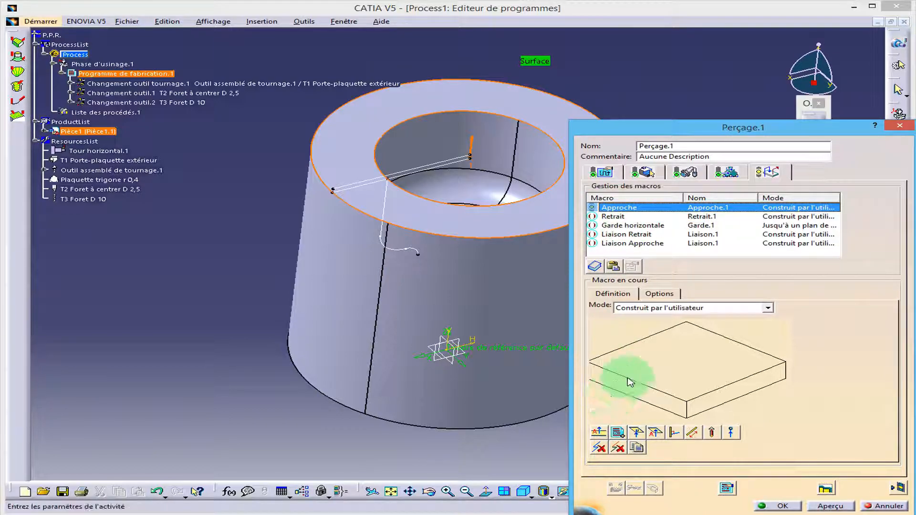
pyautogui.click(599, 432)
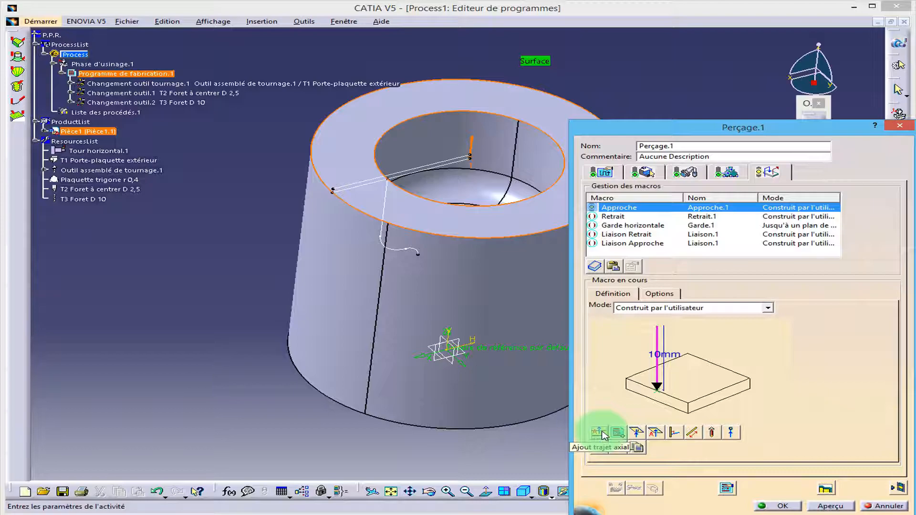
pyautogui.doubleClick(670, 355)
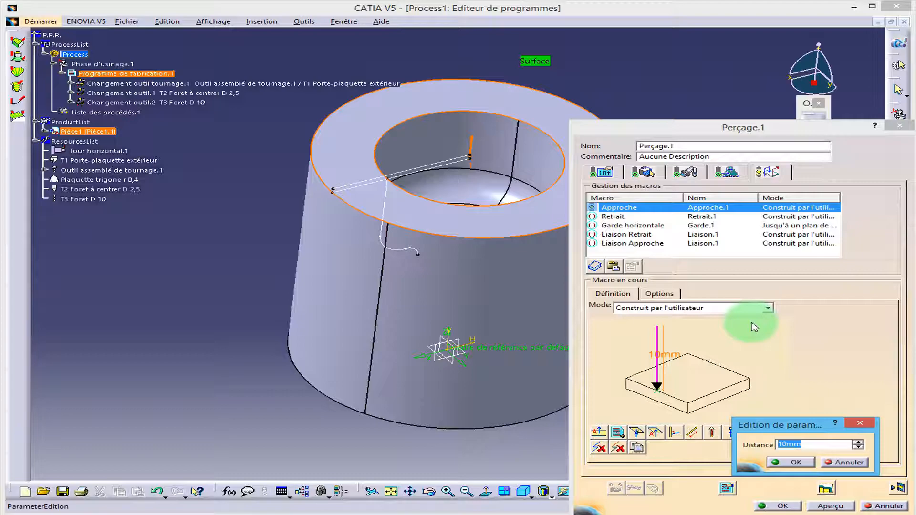
pyautogui.press('Return')
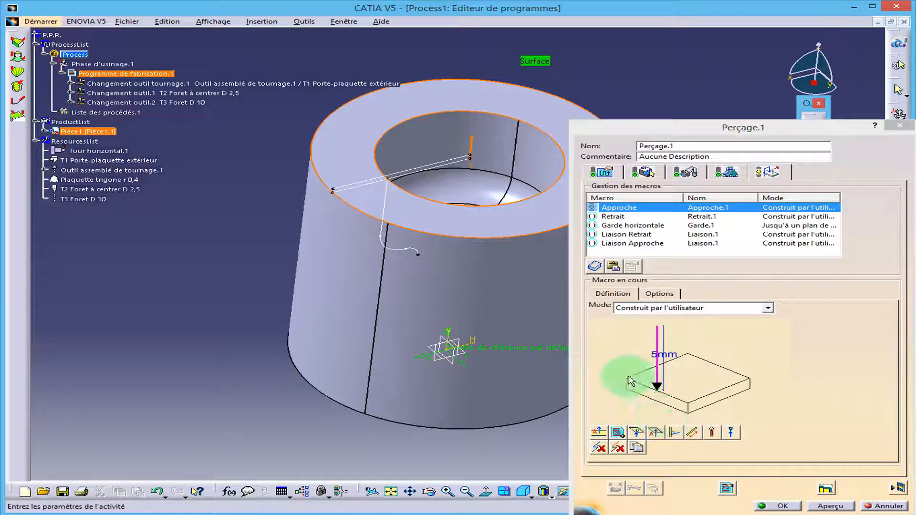
# Activate the drilling operation's retract macro with a 5 mm axial motion, then replay the tool path and accept the operation
pyautogui.click(612, 216)
pyautogui.rightClick(614, 218)
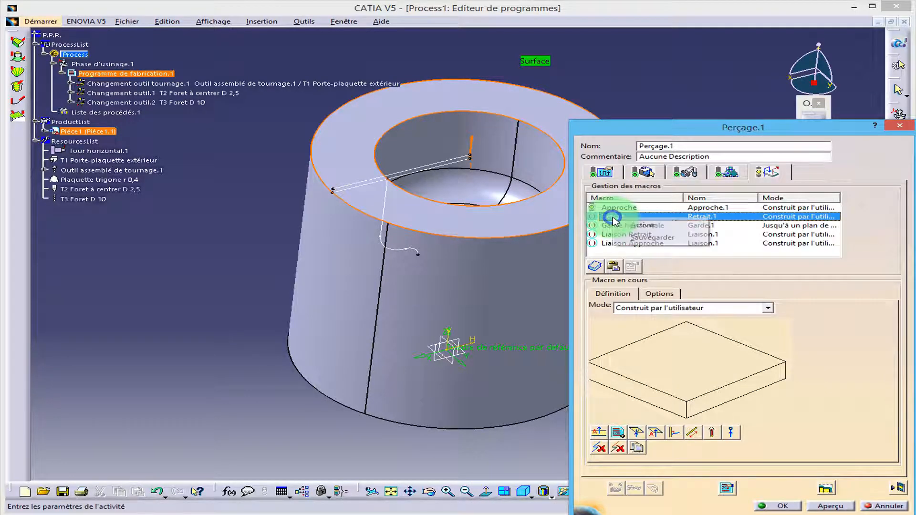
pyautogui.click(639, 226)
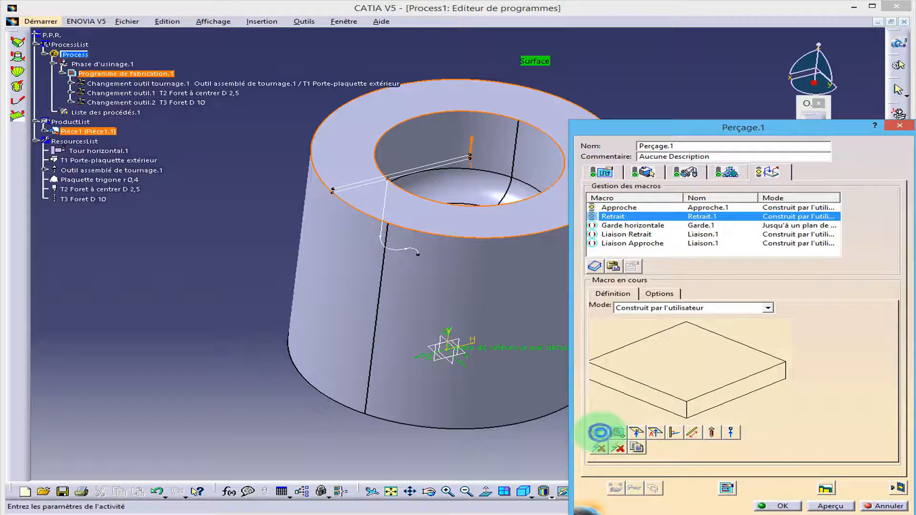
pyautogui.click(600, 432)
pyautogui.doubleClick(670, 355)
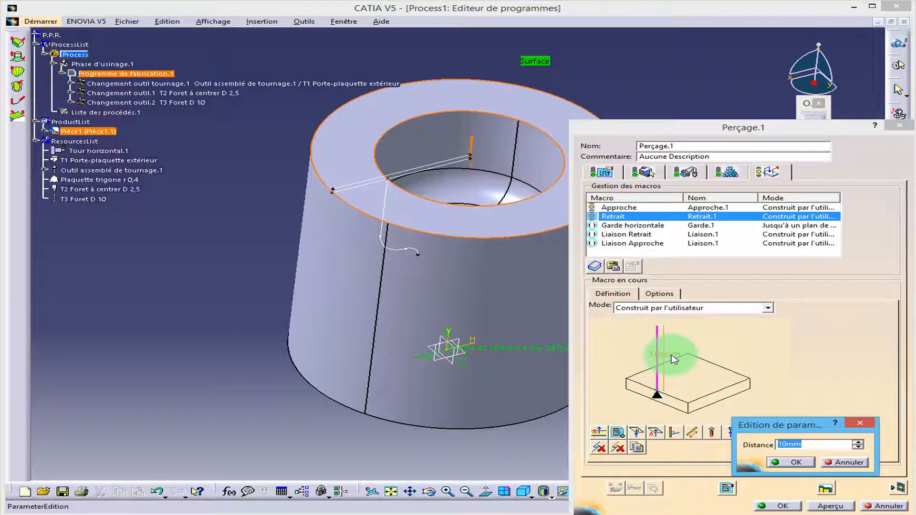
pyautogui.press('Return')
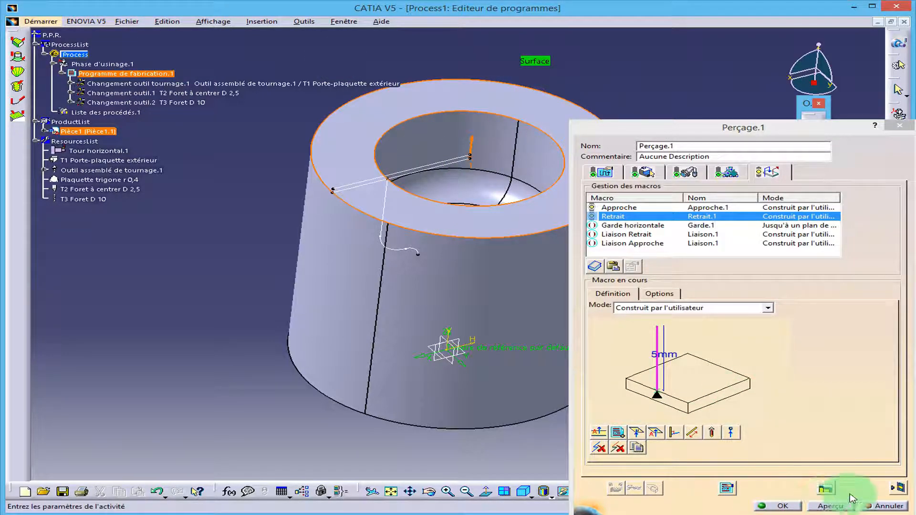
pyautogui.click(898, 488)
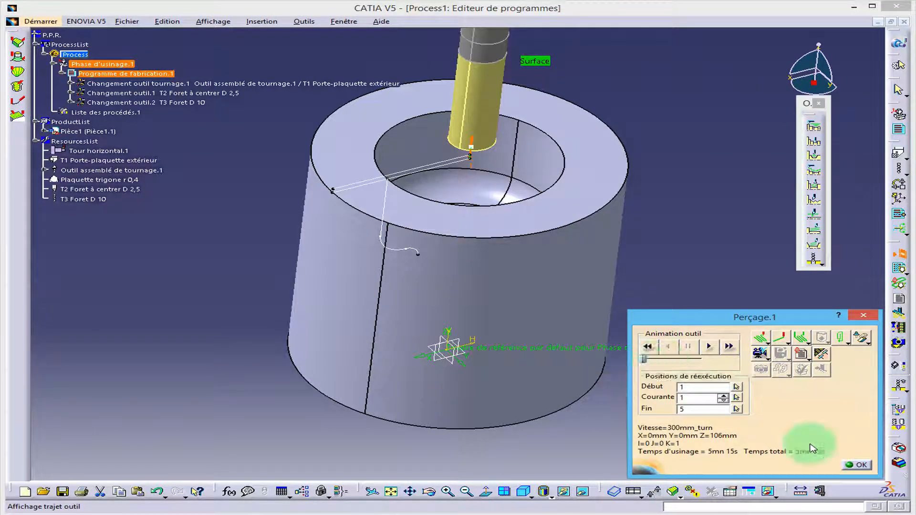
pyautogui.click(856, 464)
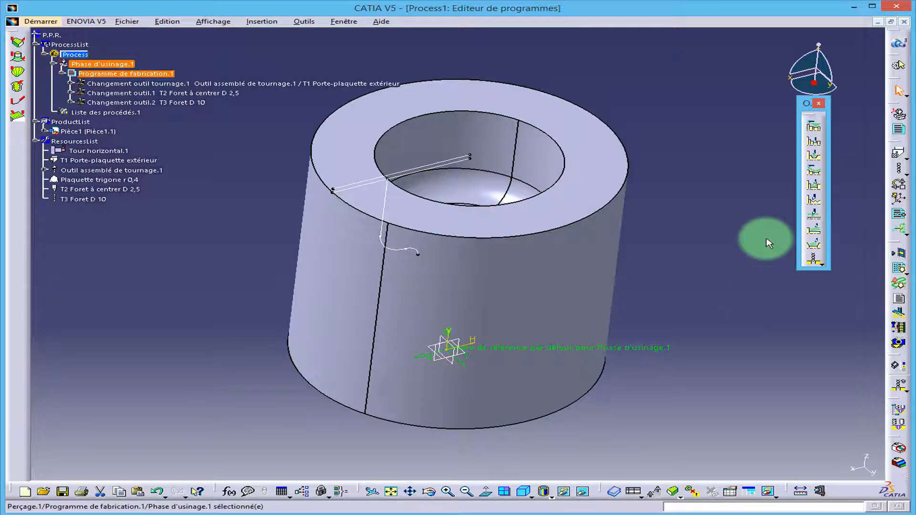
# Add a second drilling operation, and define its hole position and top surface on the bored part
pyautogui.click(822, 264)
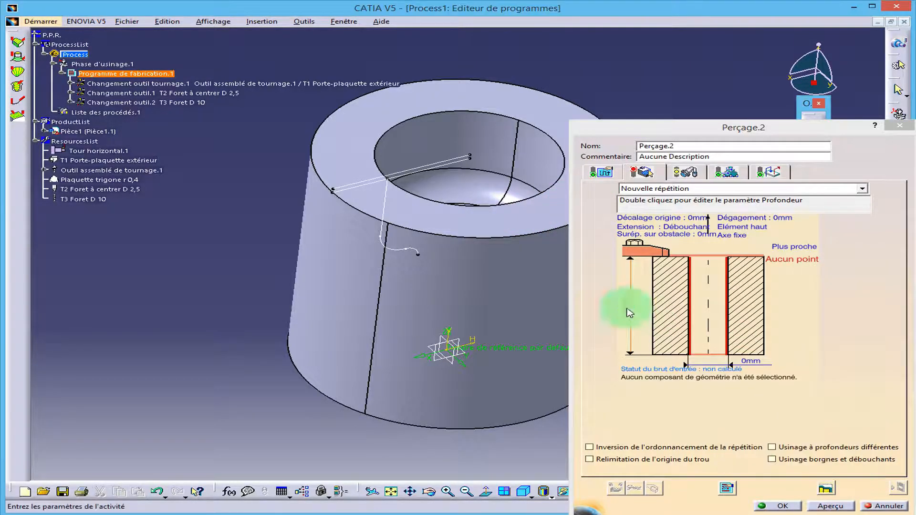
pyautogui.click(690, 310)
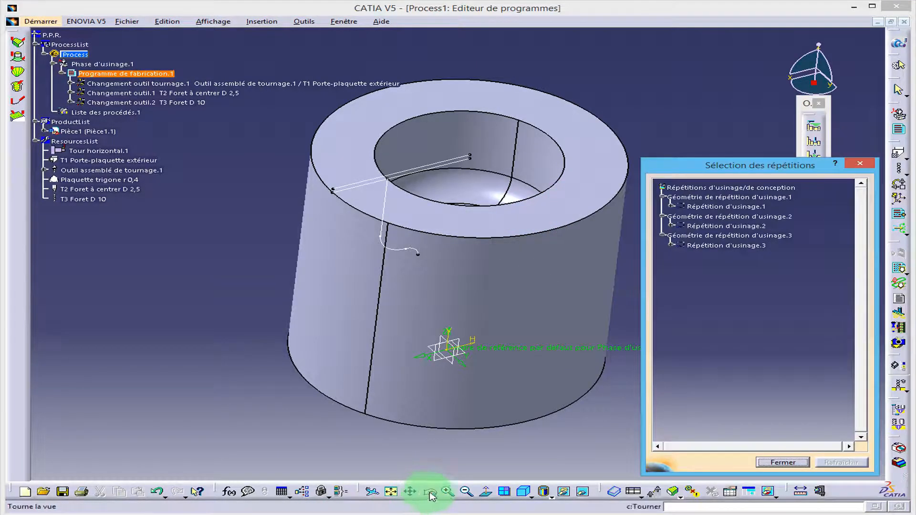
pyautogui.click(429, 493)
pyautogui.moveTo(477, 334); pyautogui.dragTo(477, 214)
pyautogui.click(460, 384)
pyautogui.doubleClick(654, 410)
pyautogui.click(708, 256)
pyautogui.moveTo(623, 163); pyautogui.dragTo(623, 317)
pyautogui.click(640, 206)
pyautogui.doubleClick(622, 317)
# Assign a new drill T3 Foret D 25 with a 25 mm nominal diameter, and check the approach macro
pyautogui.click(683, 171)
pyautogui.click(659, 251)
pyautogui.write('25')
pyautogui.press('Return')
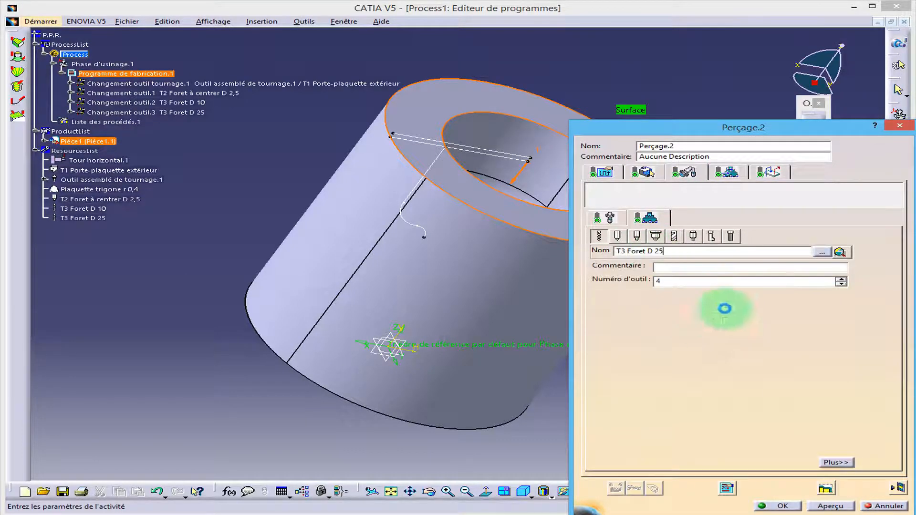
pyautogui.doubleClick(750, 318)
pyautogui.write('25')
pyautogui.press('Return')
pyautogui.click(768, 172)
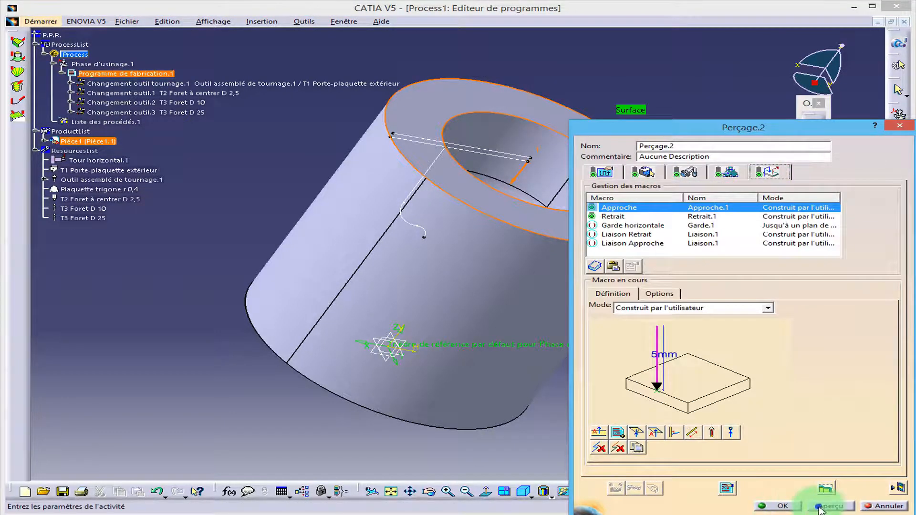
pyautogui.click(829, 505)
# Redefine the hole position on the bore axis in the geometry of drilling operation Perçage.2
pyautogui.click(641, 172)
pyautogui.click(726, 305)
pyautogui.rightClick(726, 307)
pyautogui.press('Escape')
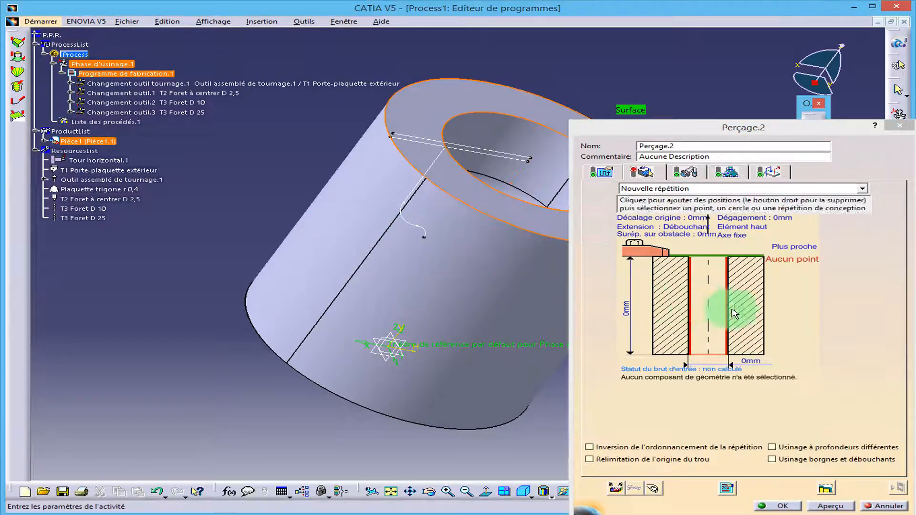
pyautogui.click(716, 305)
pyautogui.click(448, 490)
pyautogui.click(753, 380)
pyautogui.doubleClick(742, 417)
# Check the drilling strategy and macros, replay the tool path, and accept operation Perçage.3 with drill T3 Foret D 30
pyautogui.click(687, 172)
pyautogui.click(768, 171)
pyautogui.click(896, 488)
pyautogui.click(854, 465)
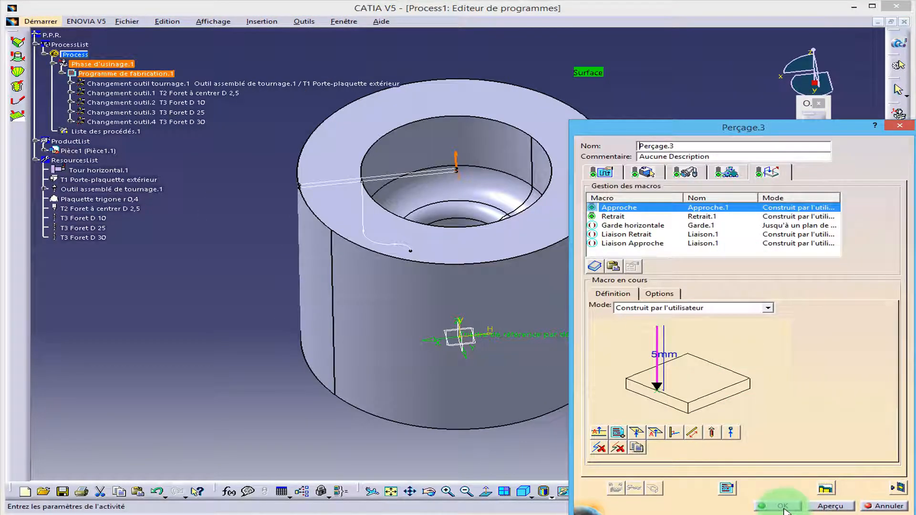
pyautogui.click(781, 506)
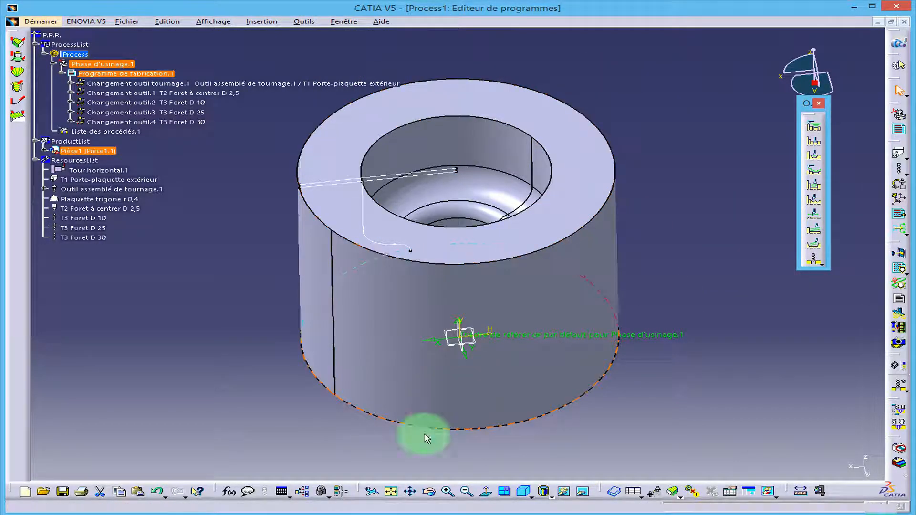
# Try a second rough turning operation with the inner bore profile of Esquisse.3 as the finished part, and replay its tool path
pyautogui.click(429, 492)
pyautogui.moveTo(499, 78); pyautogui.dragTo(497, 231)
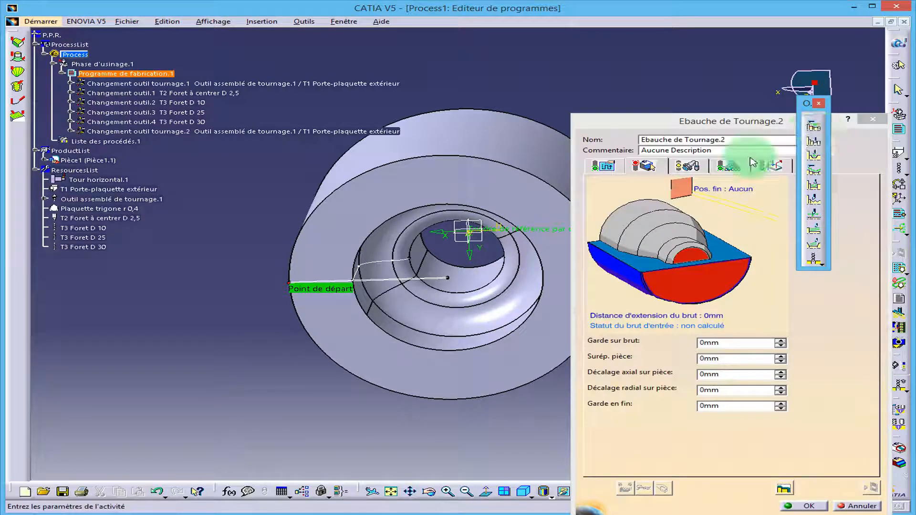
pyautogui.click(757, 118)
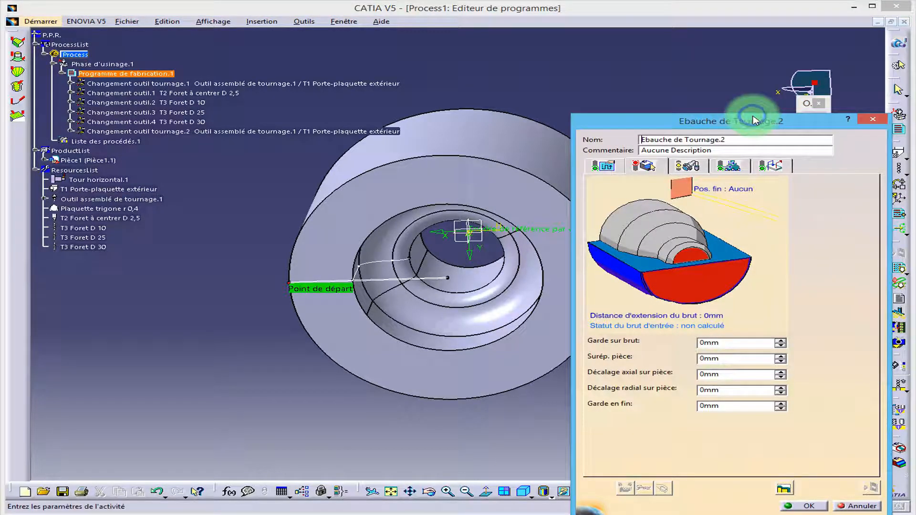
pyautogui.click(692, 264)
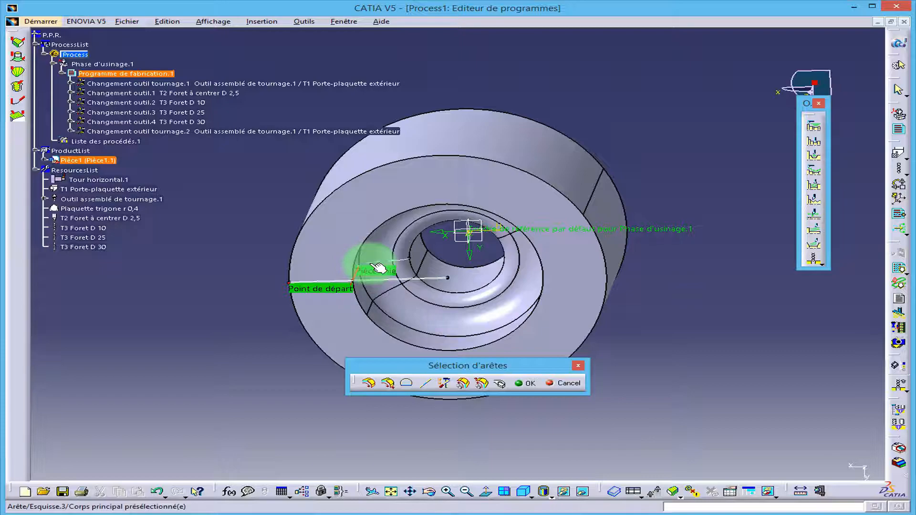
pyautogui.click(396, 268)
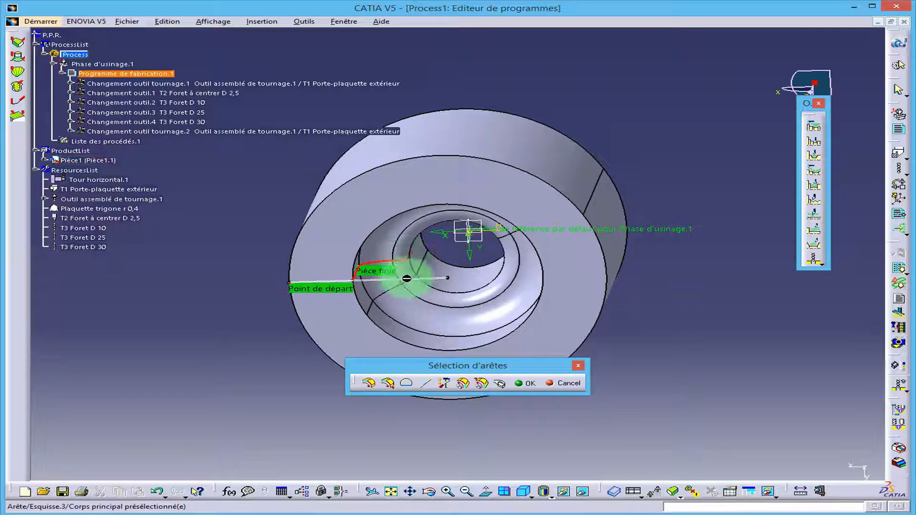
pyautogui.click(525, 383)
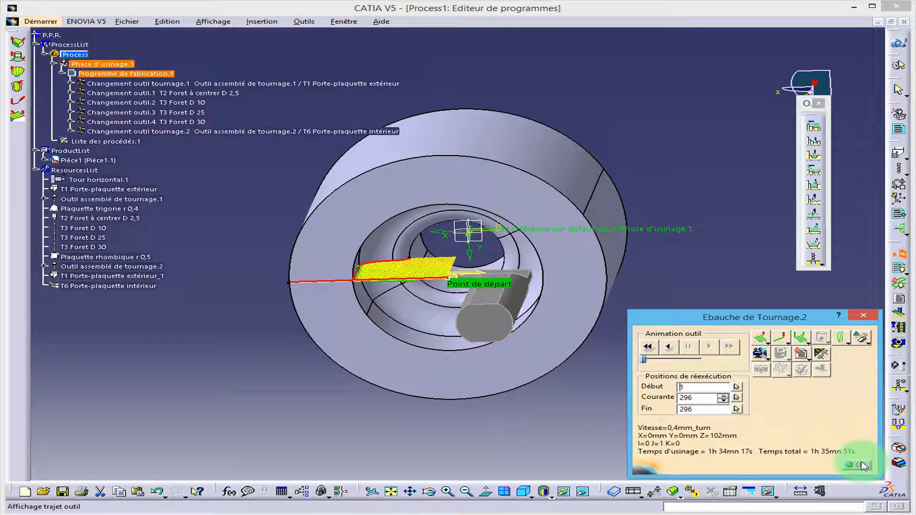
pyautogui.click(861, 465)
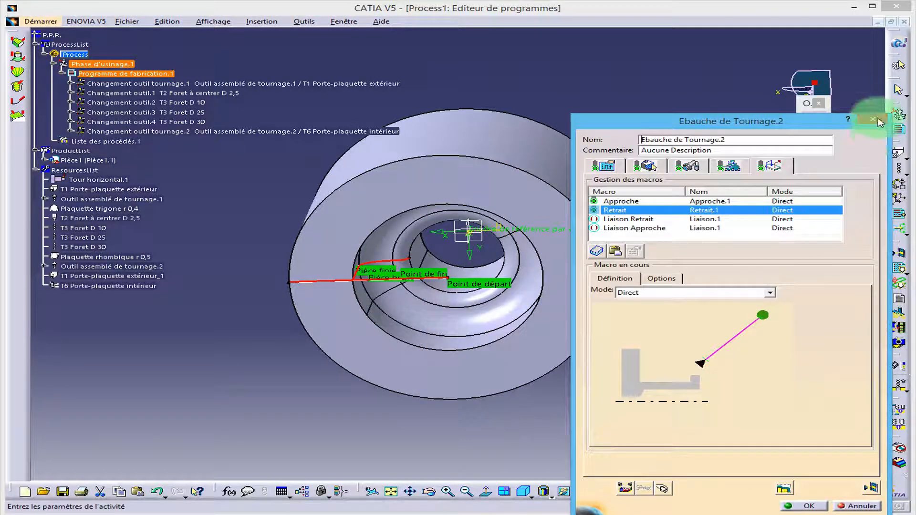
pyautogui.click(876, 120)
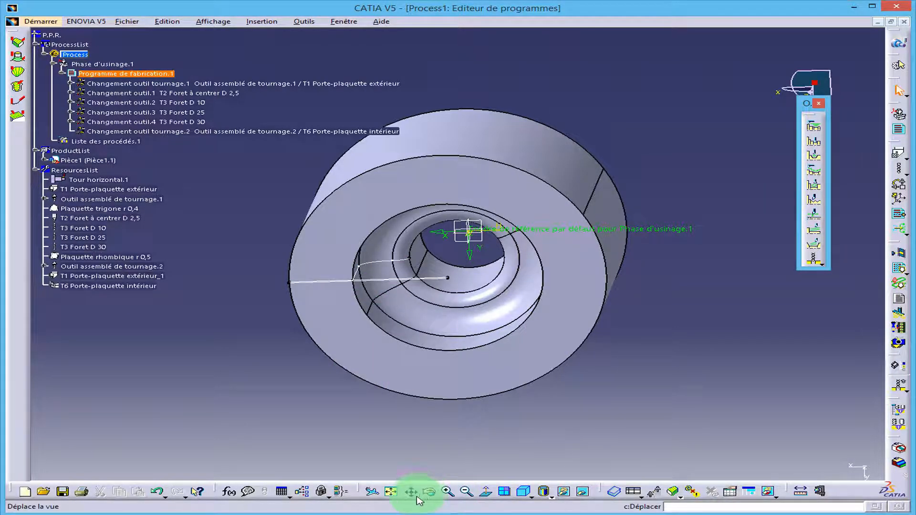
# Hide the sketches Esquisse.5 and Esquisse.4 that cross the part's end face
pyautogui.moveTo(426, 496)
pyautogui.mouseDown()
pyautogui.moveTo(433, 276)
pyautogui.moveTo(536, 348)
pyautogui.mouseUp()
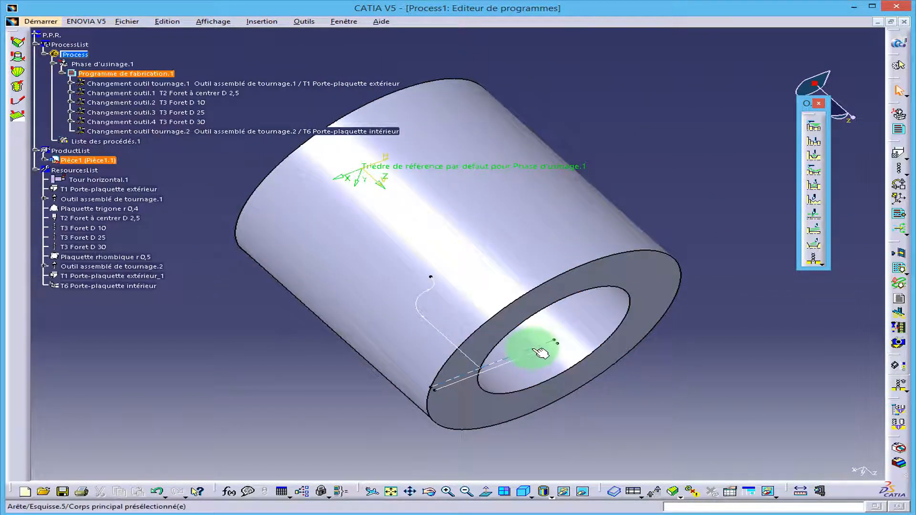
pyautogui.rightClick(533, 350)
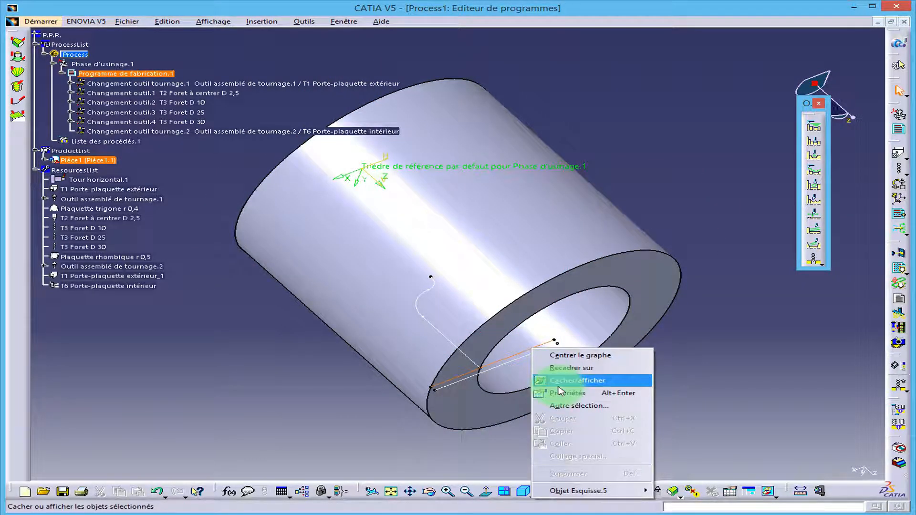
pyautogui.click(558, 381)
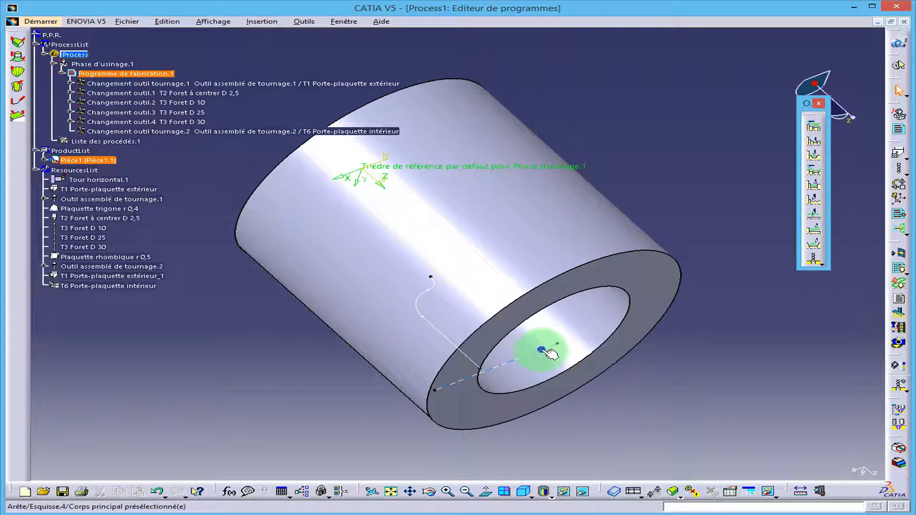
pyautogui.rightClick(544, 350)
pyautogui.click(563, 380)
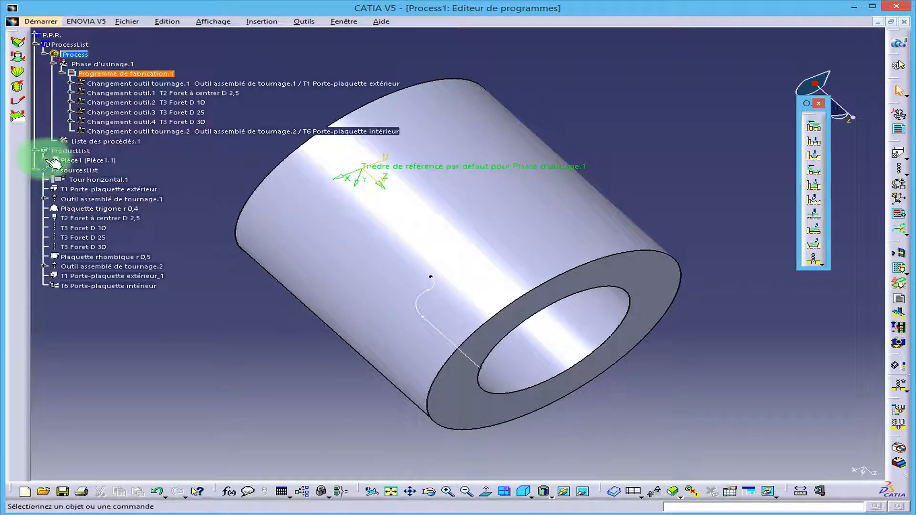
# Activate Corps principal of Pièce1 for editing, open a sketch on Plan zx, and cut the part by the sketch plane
pyautogui.click(42, 160)
pyautogui.click(54, 169)
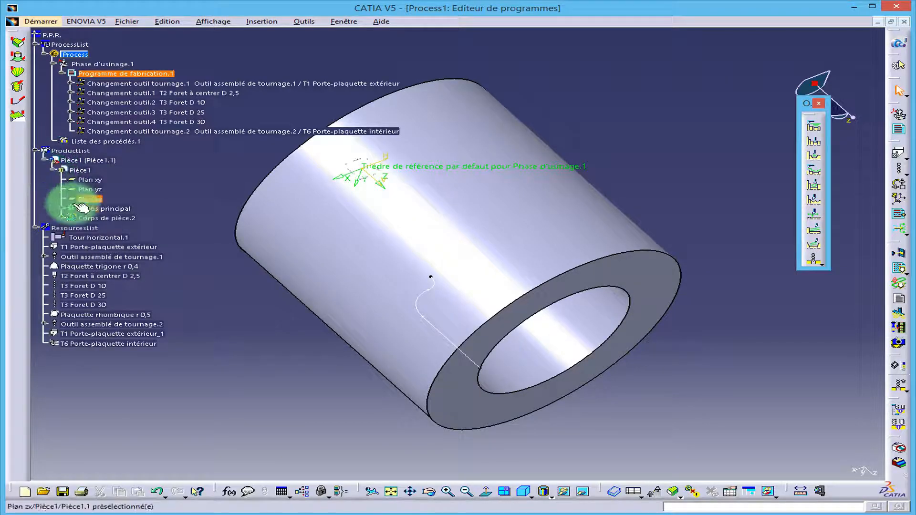
pyautogui.click(88, 210)
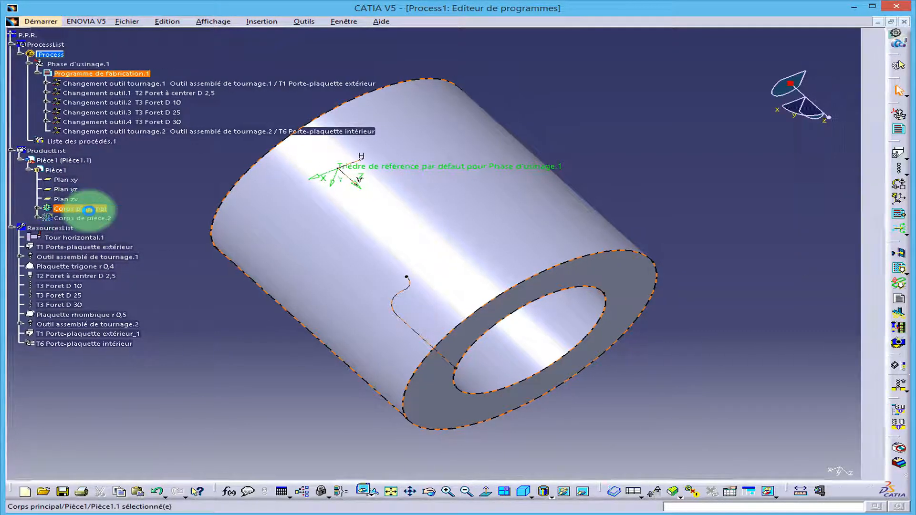
pyautogui.click(106, 318)
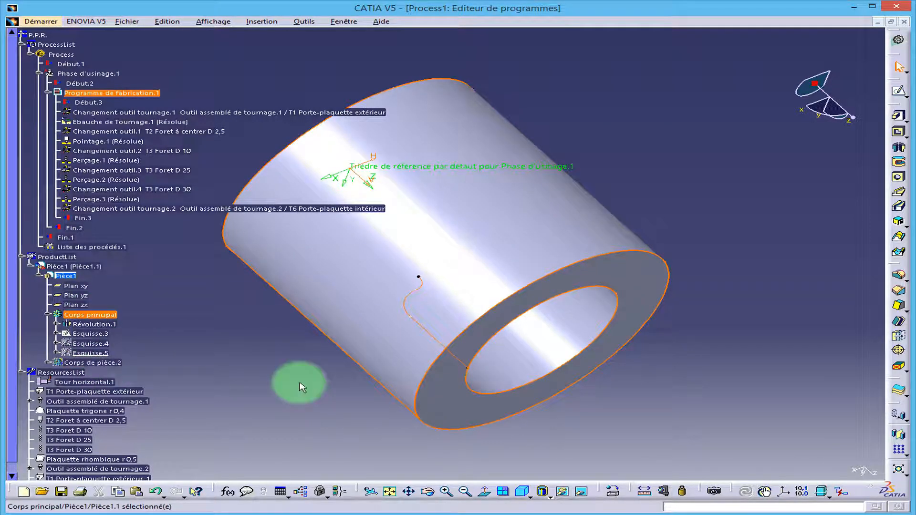
pyautogui.click(75, 304)
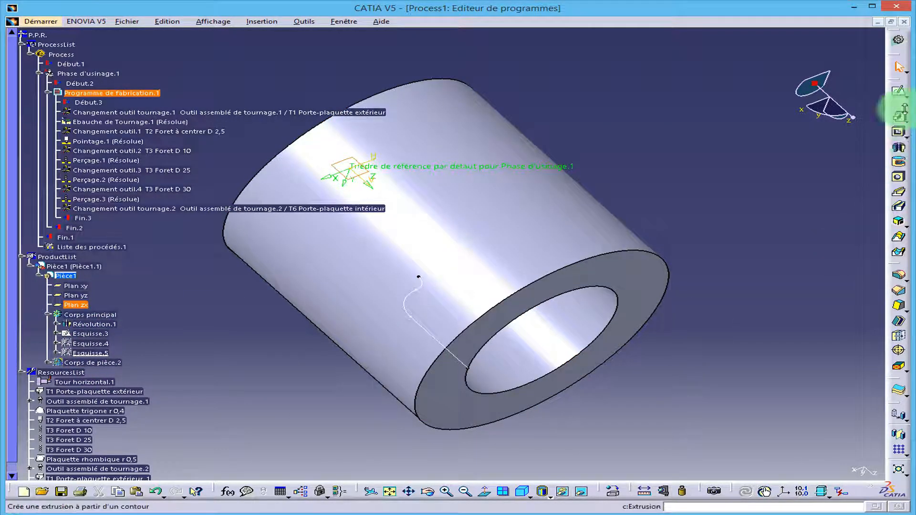
pyautogui.click(900, 92)
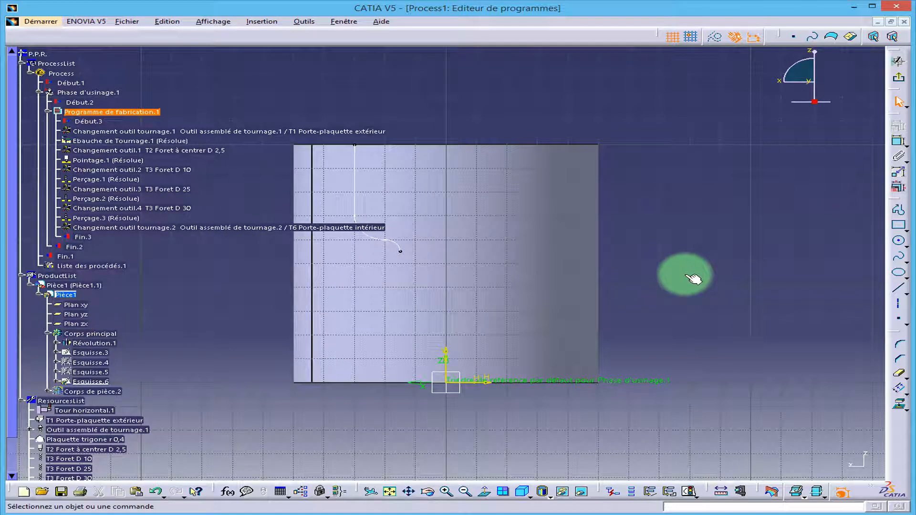
pyautogui.click(695, 509)
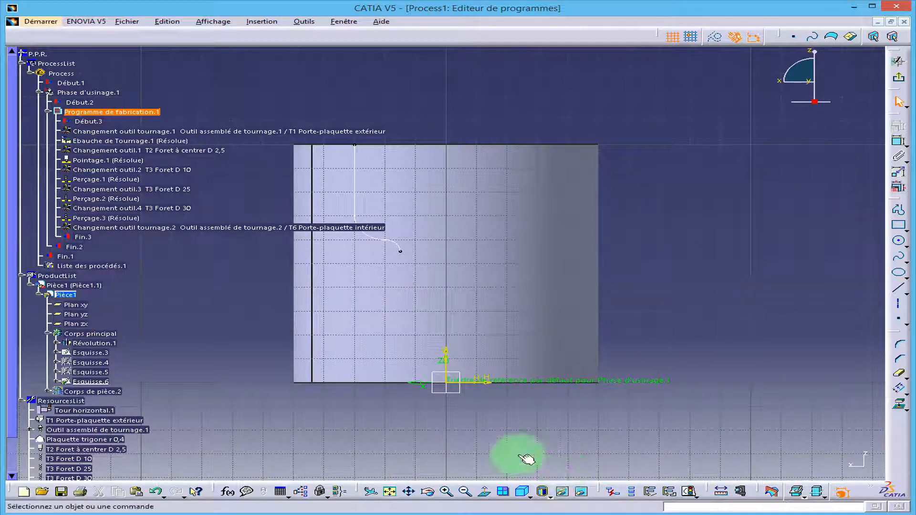
pyautogui.click(771, 491)
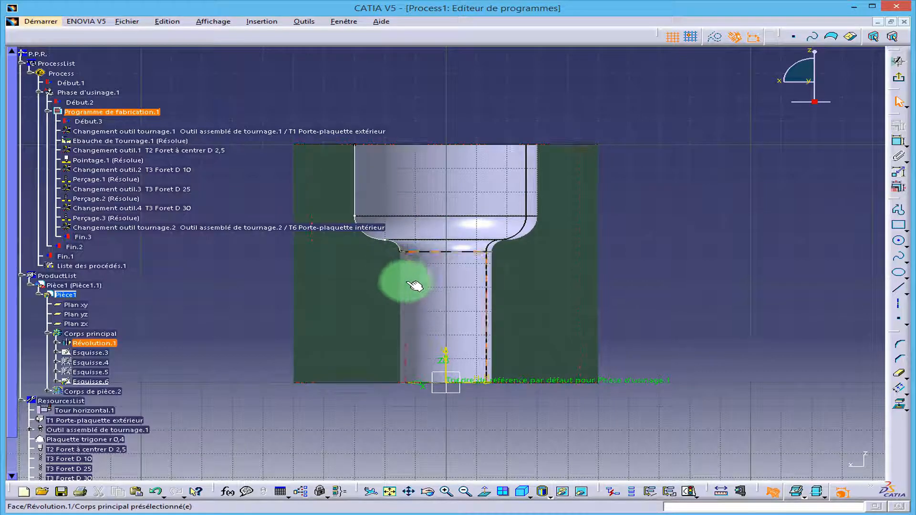
# Sketch a horizontal line just above the part's upper face, spanning from the bore opening to near the outer edge
pyautogui.click(898, 288)
pyautogui.click(388, 137)
pyautogui.press('Escape')
pyautogui.moveTo(303, 238); pyautogui.dragTo(536, 268)
pyautogui.click(898, 287)
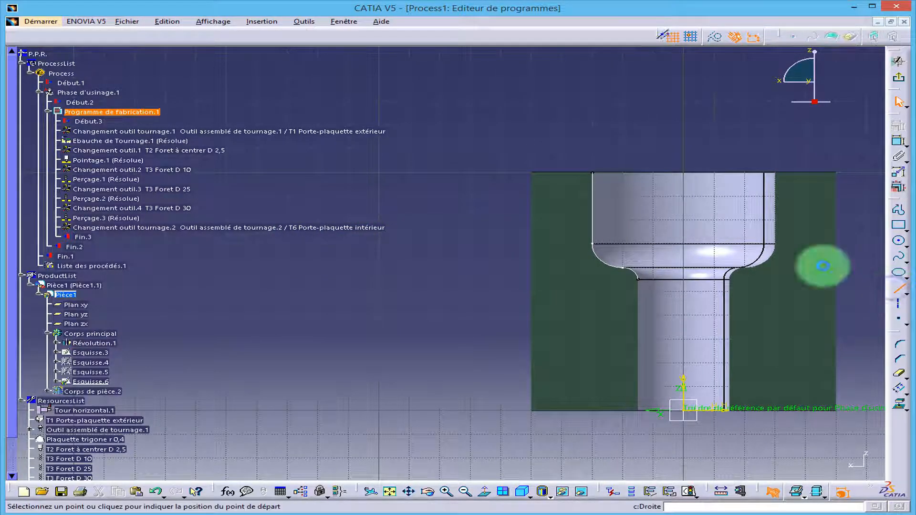
pyautogui.click(653, 148)
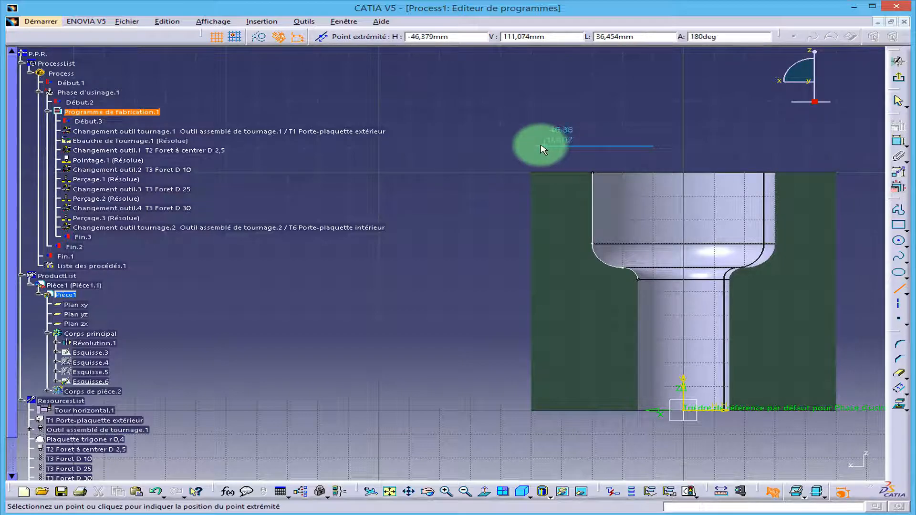
pyautogui.click(535, 146)
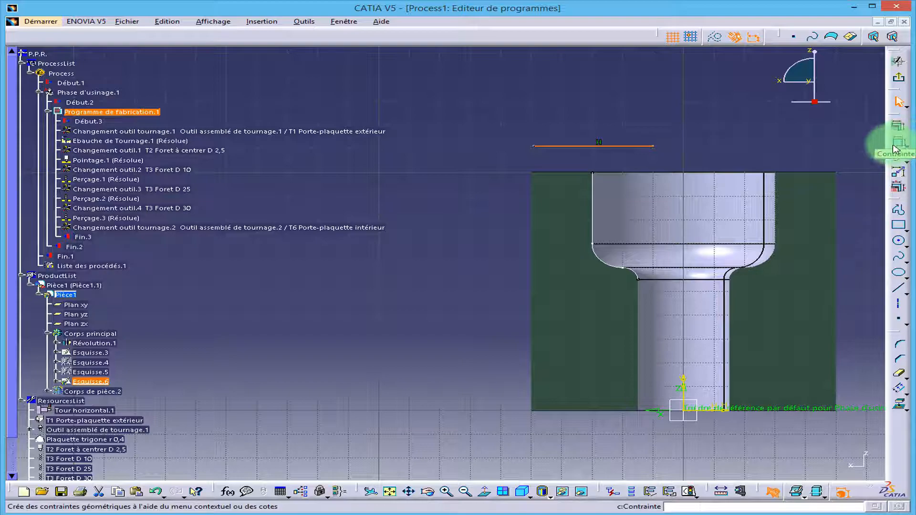
# Constrain the horizontal line's end nearest the bore axis to a distance of 15 mm from that axis
pyautogui.click(777, 139)
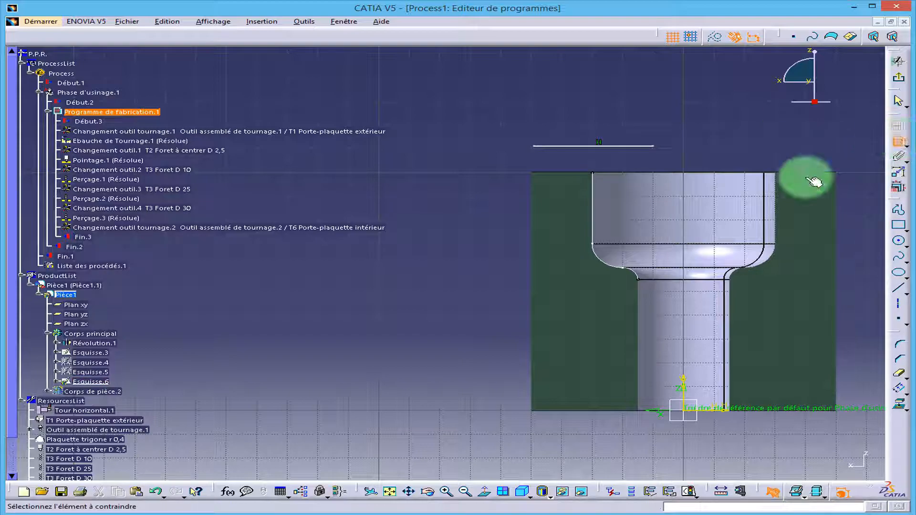
pyautogui.click(684, 388)
pyautogui.click(645, 149)
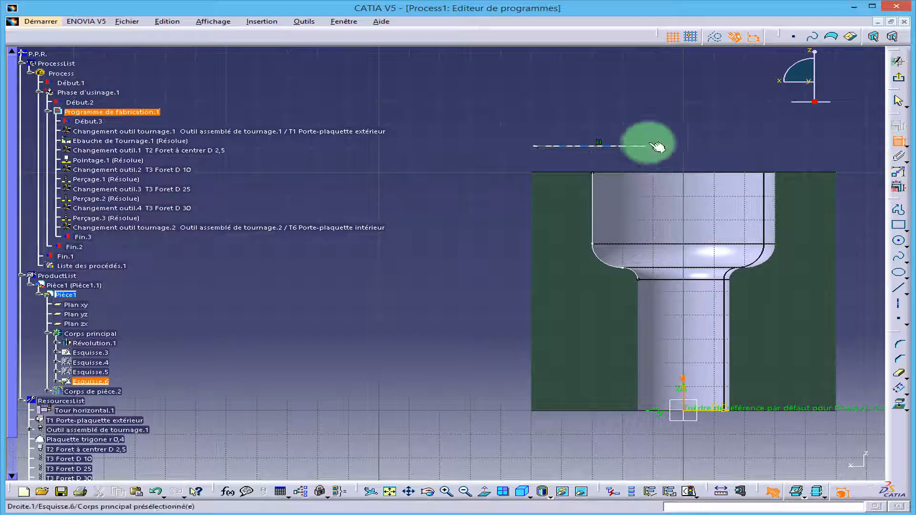
pyautogui.click(686, 118)
pyautogui.doubleClick(686, 116)
pyautogui.write('15mm')
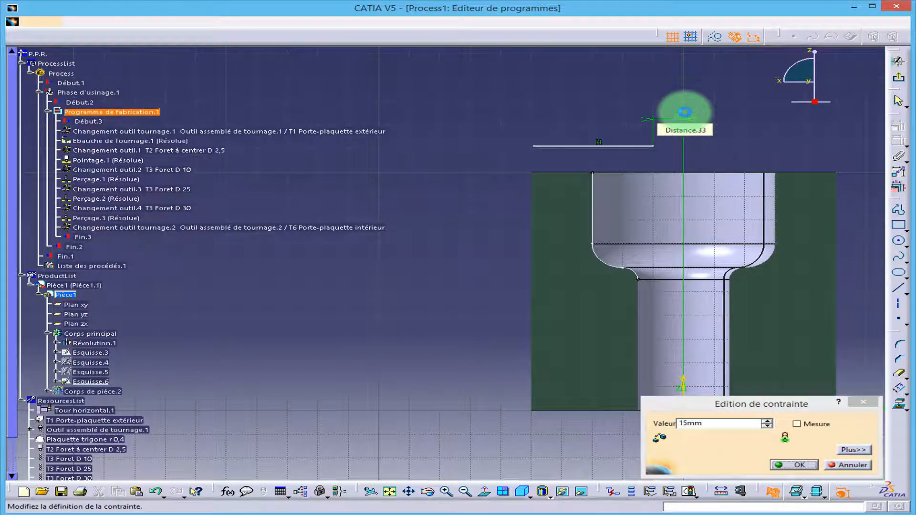
pyautogui.press('Return')
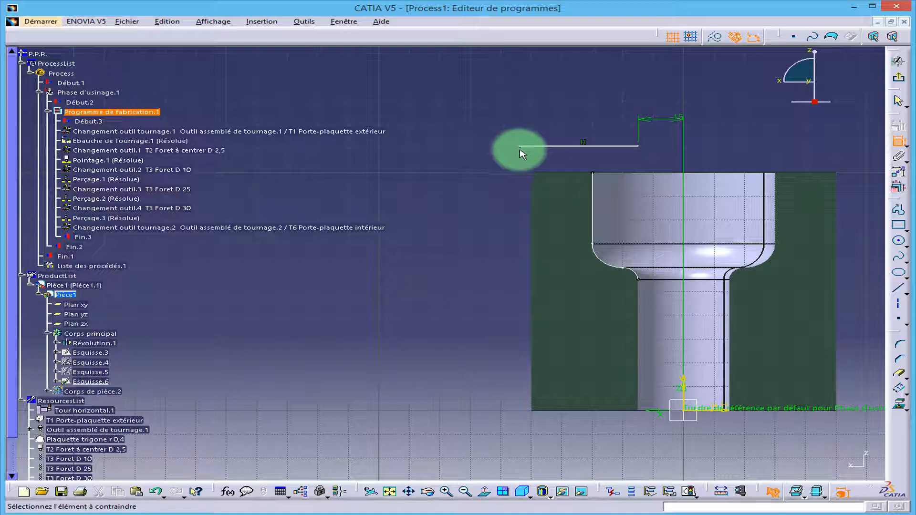
# Constrain the line's outer end to a distance of 50 mm from the bore axis
pyautogui.click(520, 147)
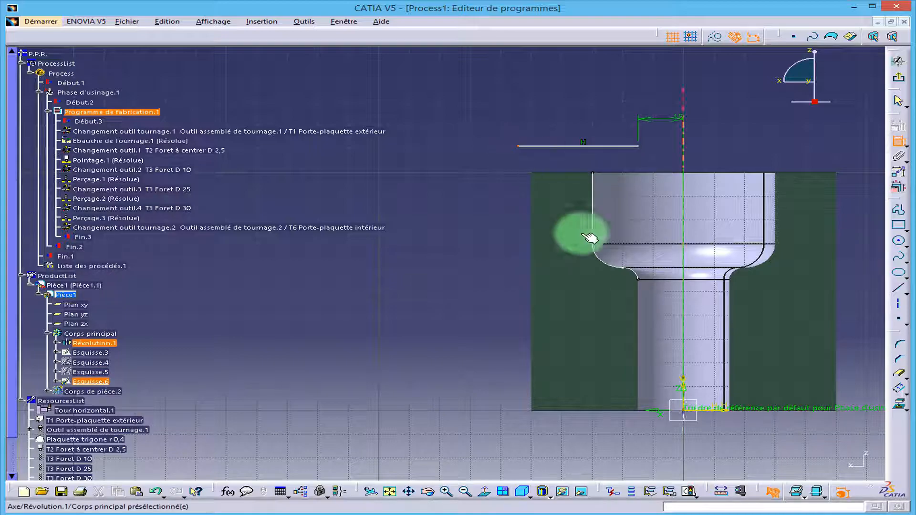
pyautogui.click(685, 389)
pyautogui.click(601, 100)
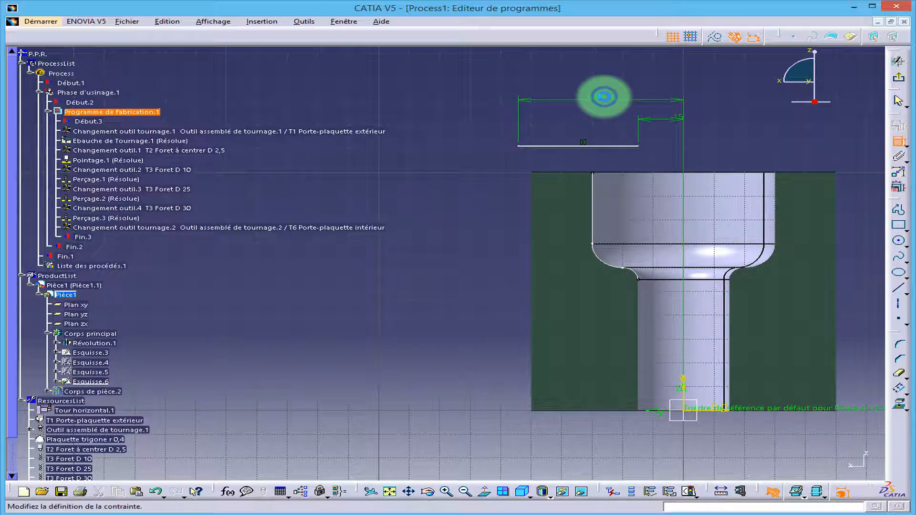
pyautogui.doubleClick(603, 98)
pyautogui.write('50')
pyautogui.press('Return')
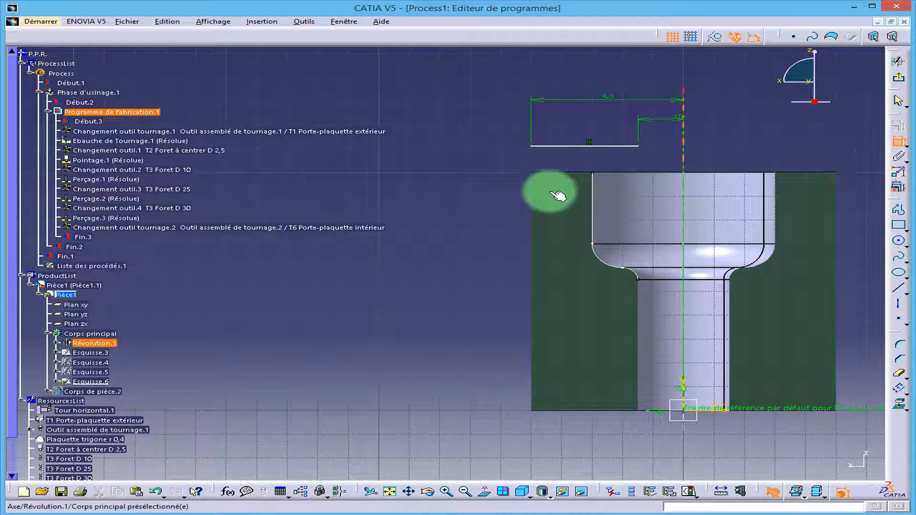
# Make the sketched line coincident with the part's upper face edge and exit the sketch
pyautogui.click(600, 146)
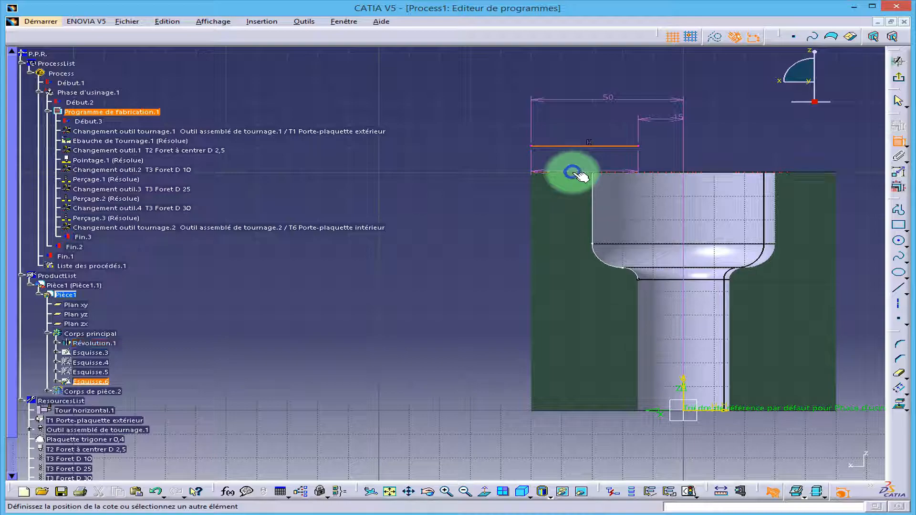
pyautogui.rightClick(380, 156)
pyautogui.click(422, 244)
pyautogui.click(898, 77)
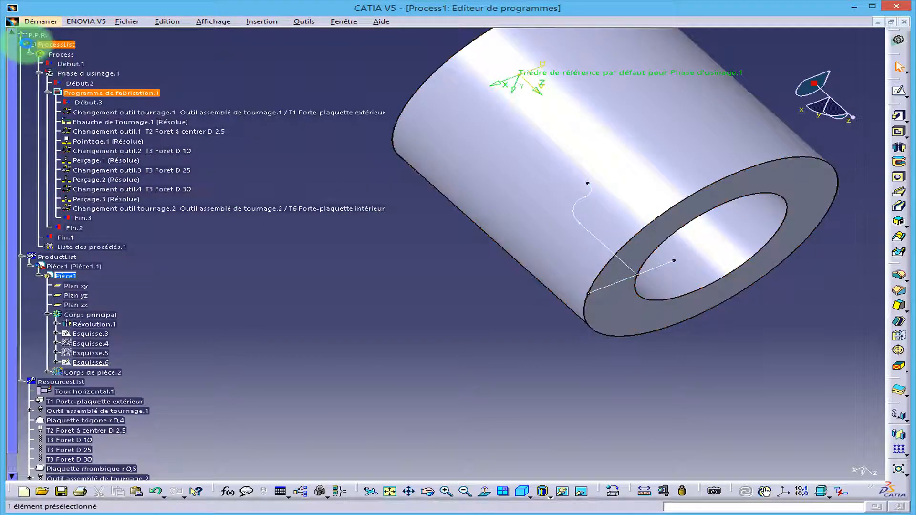
# Reactivate the Process for lathe machining, fit the whole part in view, collapse Pièce1 and expand the Process branch
pyautogui.click(58, 54)
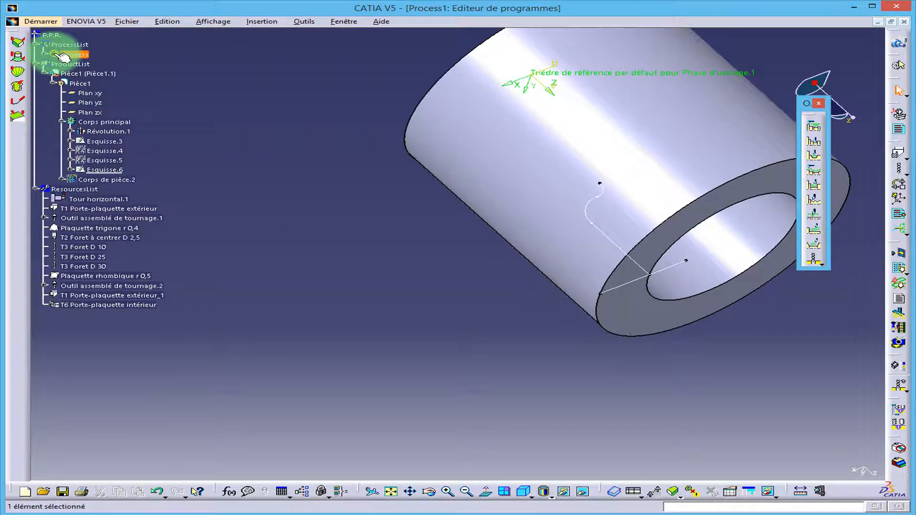
pyautogui.click(47, 22)
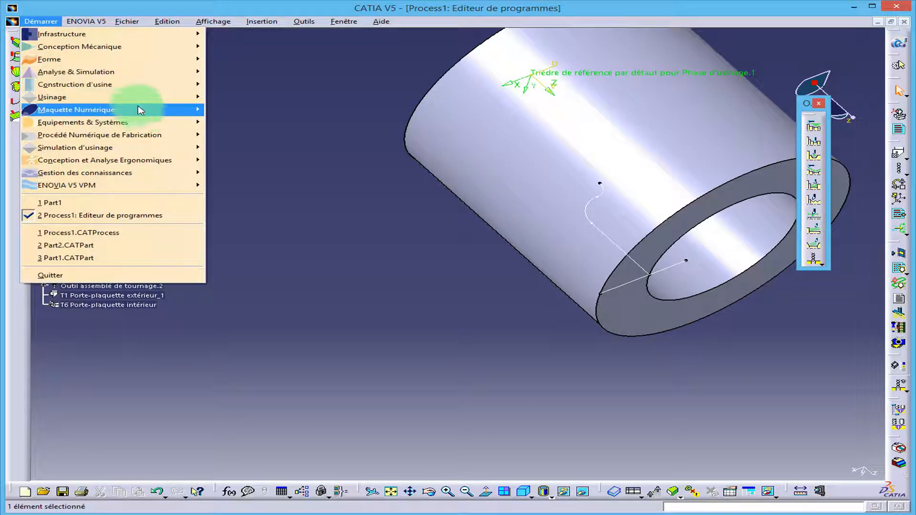
pyautogui.click(448, 375)
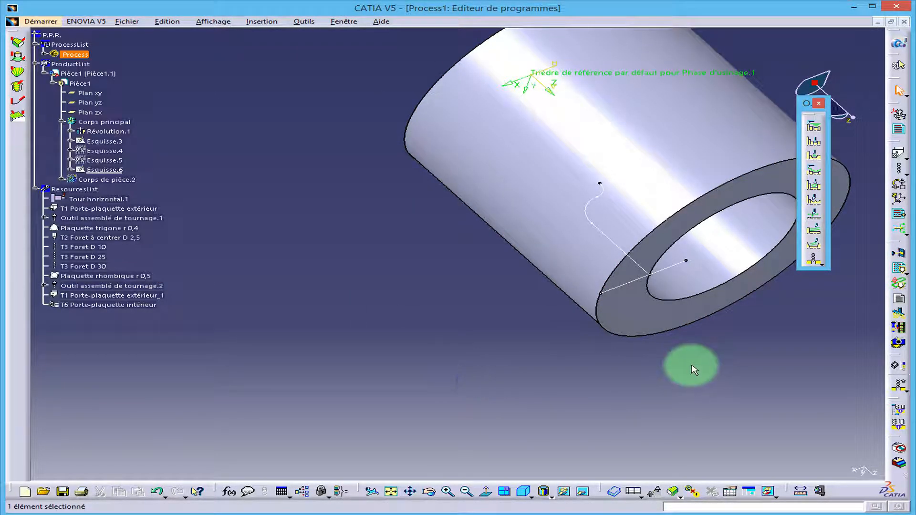
pyautogui.click(391, 494)
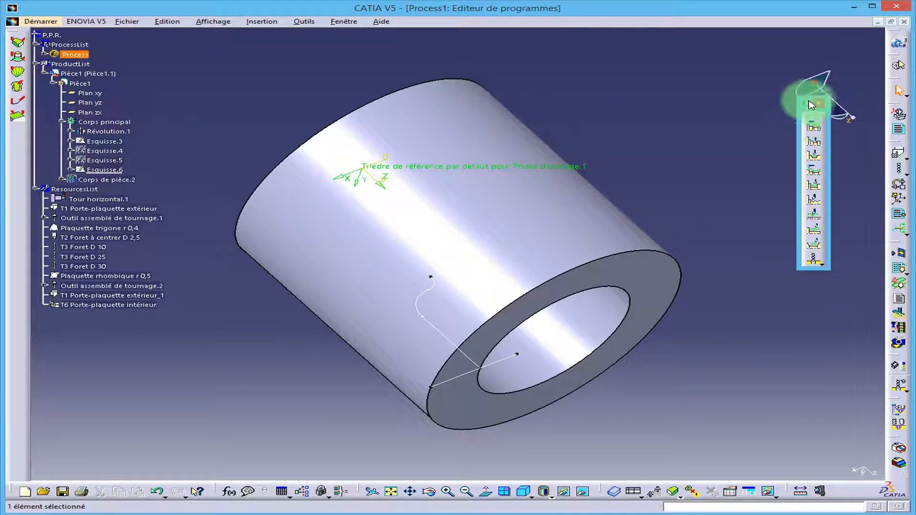
pyautogui.click(815, 128)
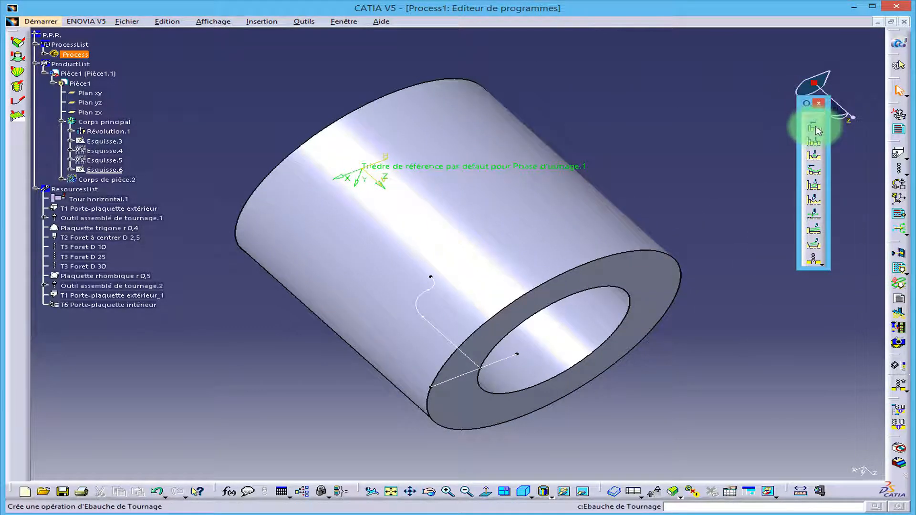
pyautogui.click(44, 73)
pyautogui.click(58, 56)
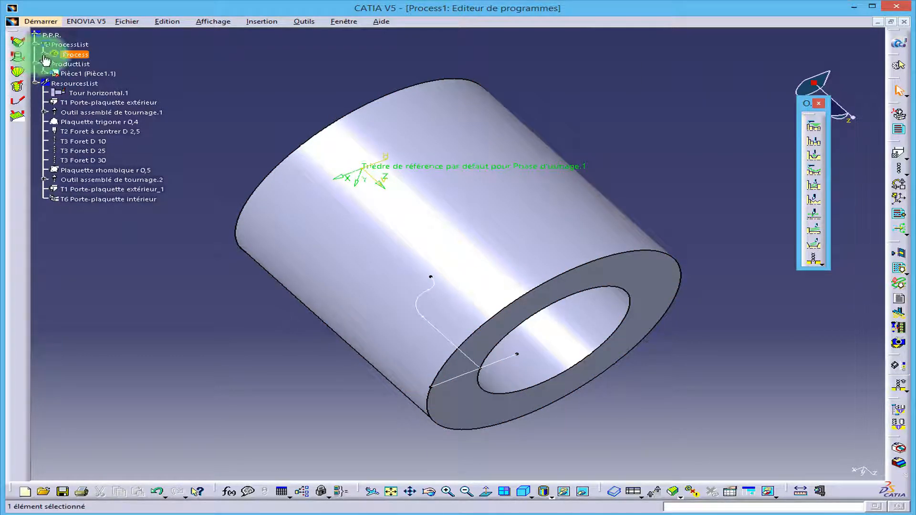
pyautogui.click(44, 54)
# Create a rough turning operation with the Esquisse.3 bore profile as finished part and the Esquisse.6 line as stock
pyautogui.click(816, 129)
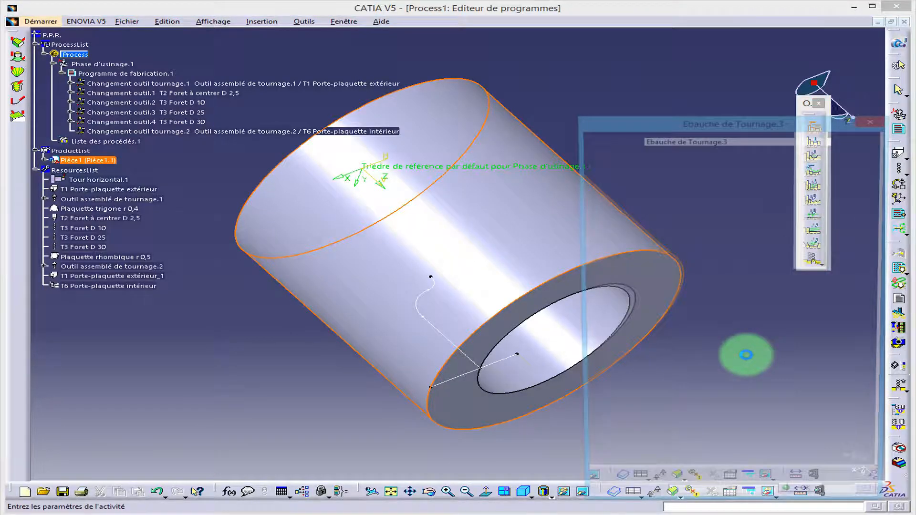
pyautogui.click(697, 255)
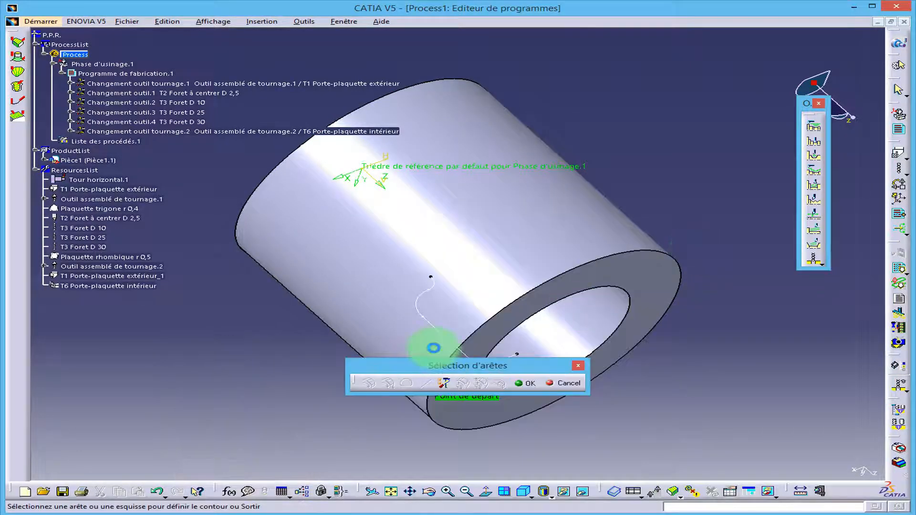
pyautogui.click(431, 283)
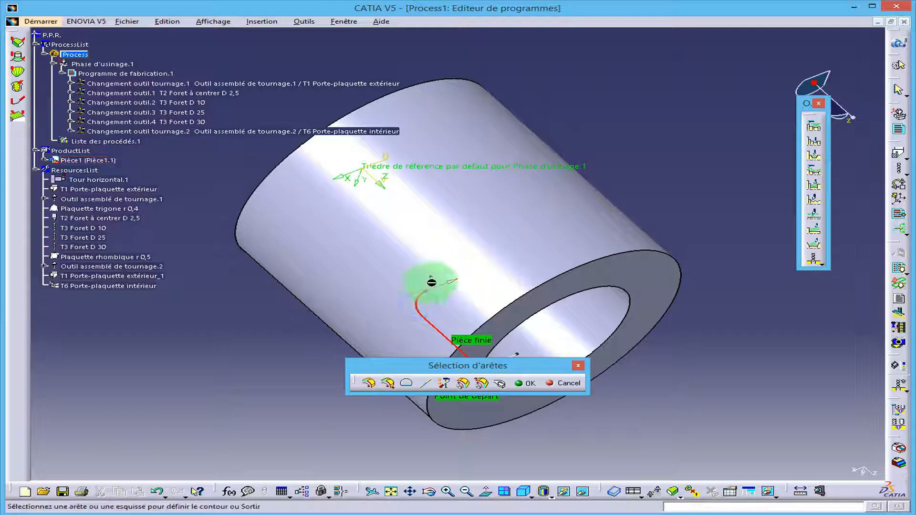
pyautogui.click(525, 383)
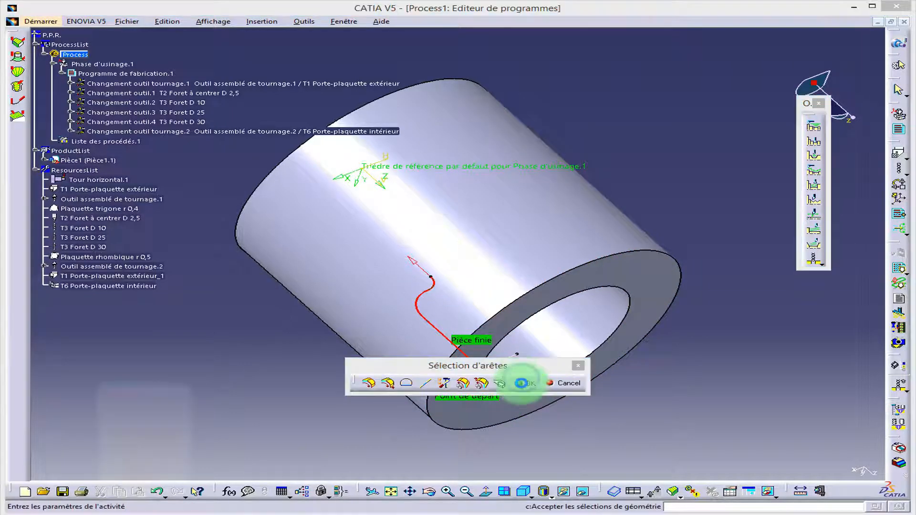
pyautogui.click(685, 280)
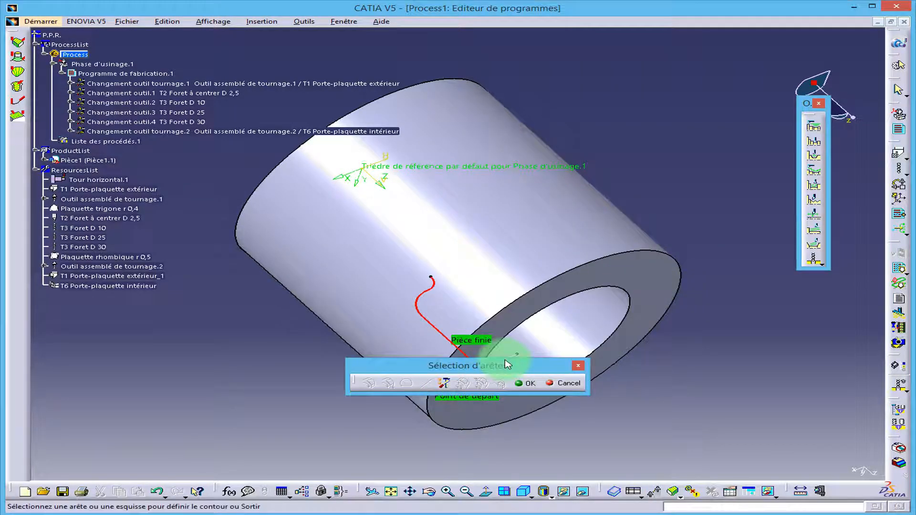
pyautogui.moveTo(285, 299); pyautogui.dragTo(285, 299)
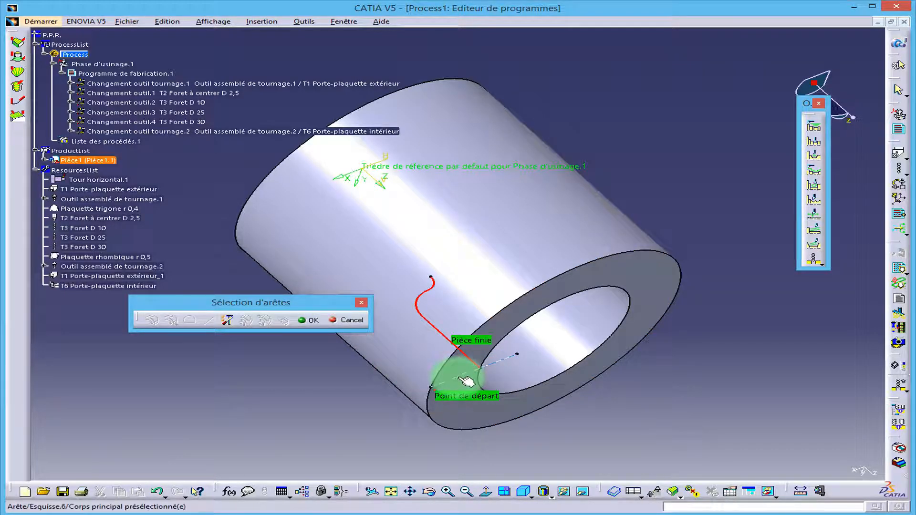
pyautogui.click(309, 320)
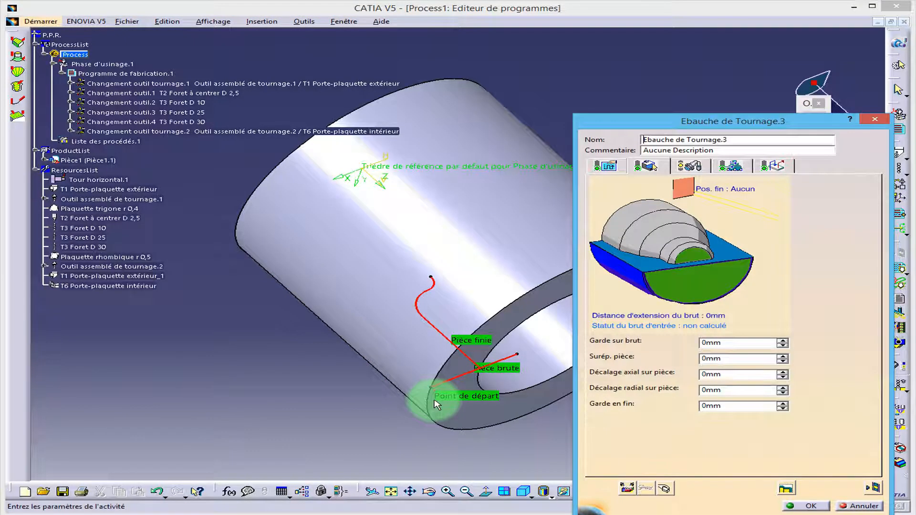
# Set the part allowance (Surép. pièce) to 0.02 mm, and review the T6 internal holder's body diameter, the insert and the feeds
pyautogui.click(704, 360)
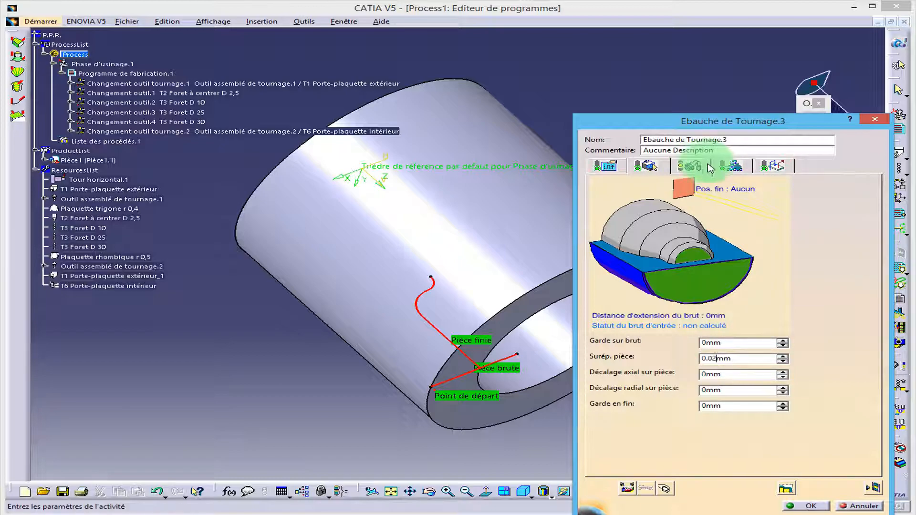
pyautogui.click(691, 168)
pyautogui.click(651, 211)
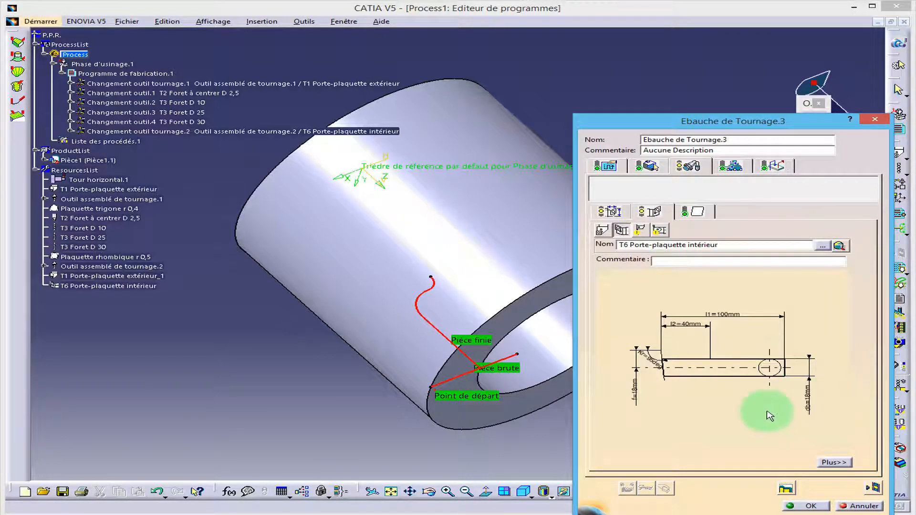
pyautogui.doubleClick(810, 403)
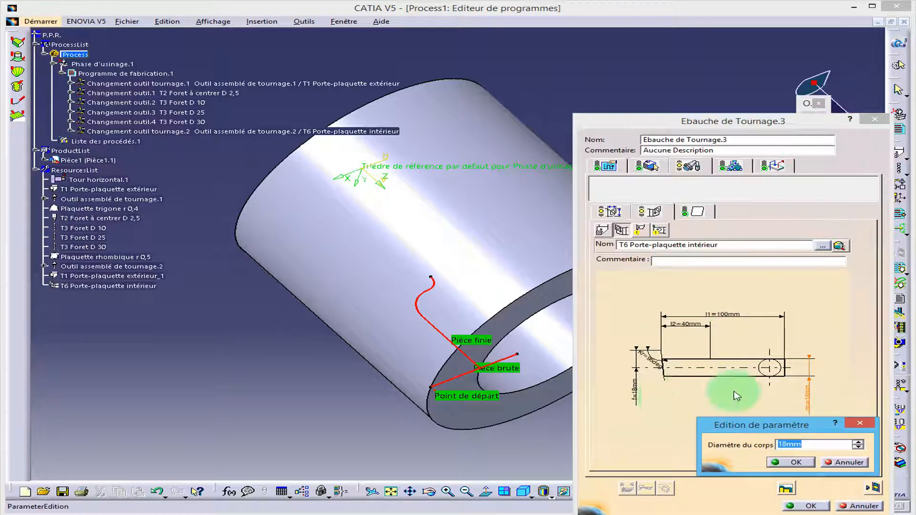
pyautogui.click(791, 463)
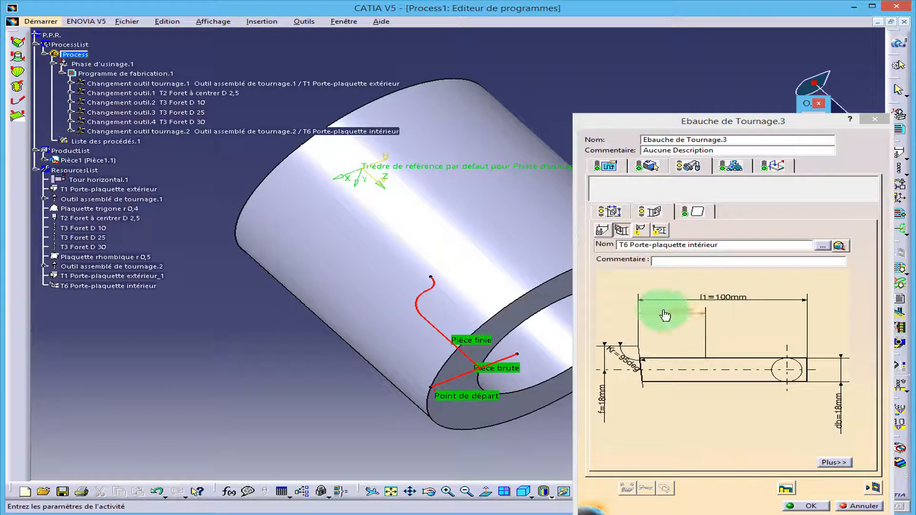
pyautogui.click(689, 210)
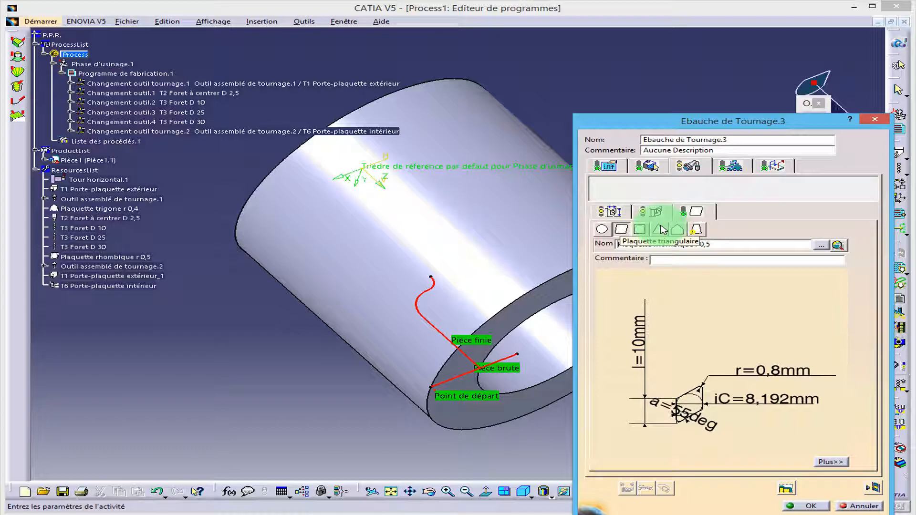
pyautogui.click(729, 166)
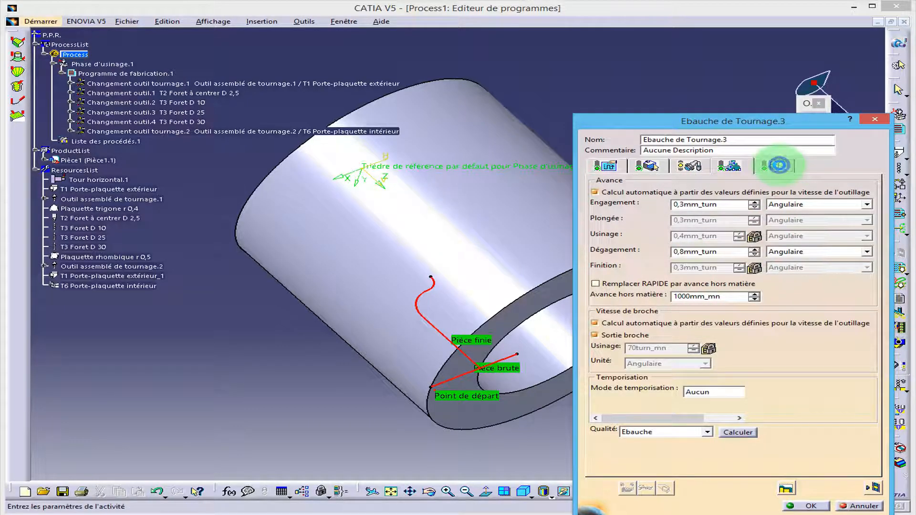
# Set the approach macro's start point to the inner end of the Esquisse.6 line, inside the bore opening
pyautogui.click(777, 165)
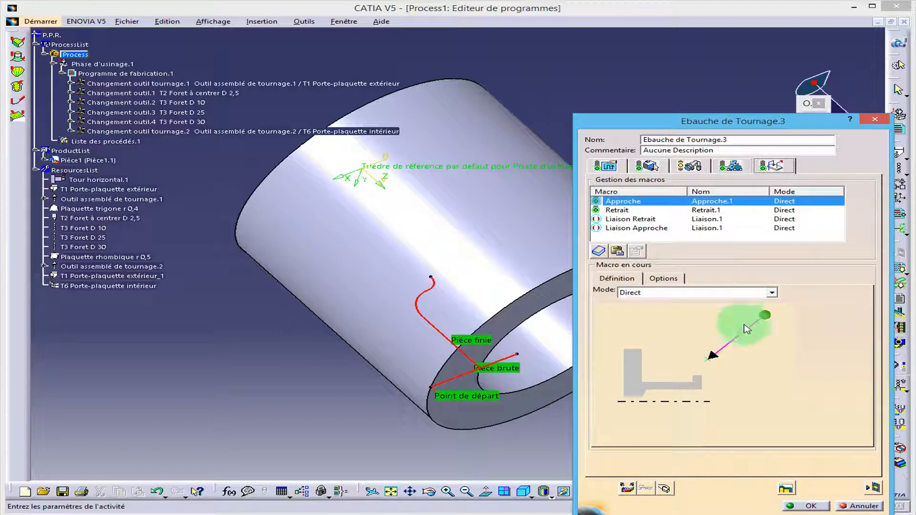
pyautogui.click(776, 319)
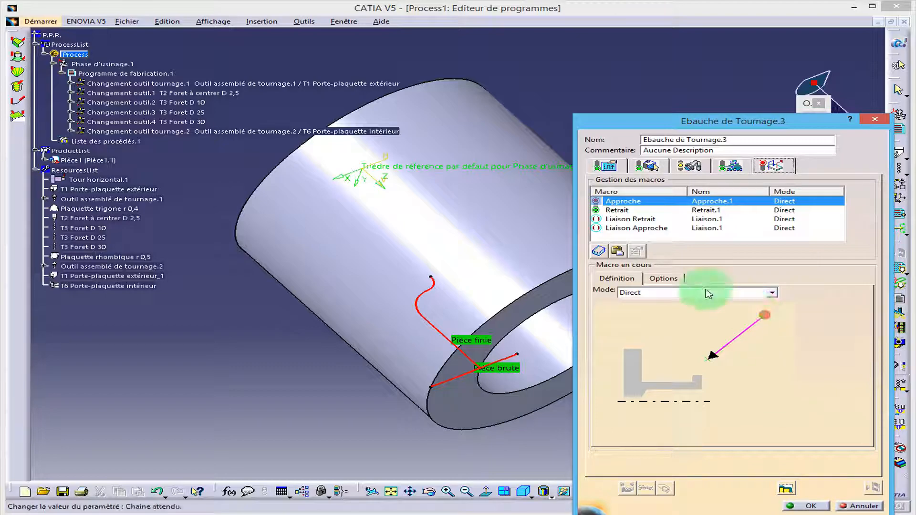
pyautogui.click(766, 320)
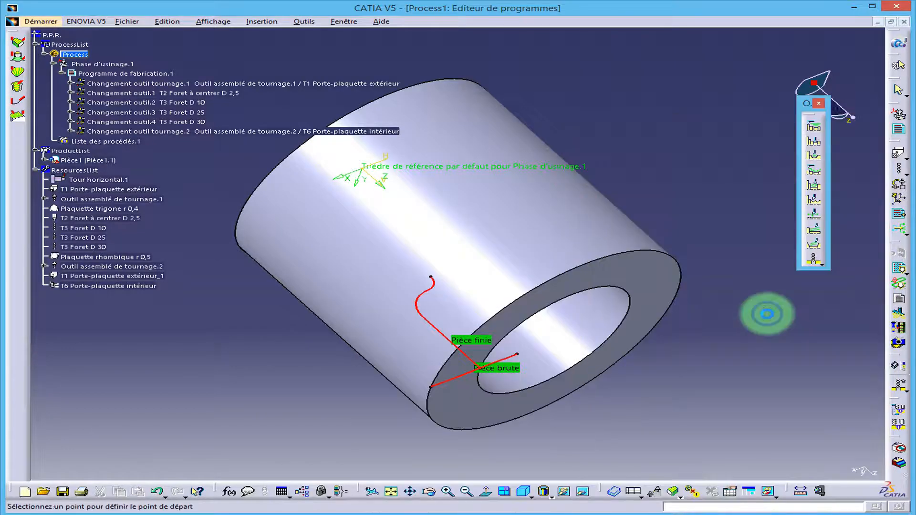
pyautogui.click(521, 355)
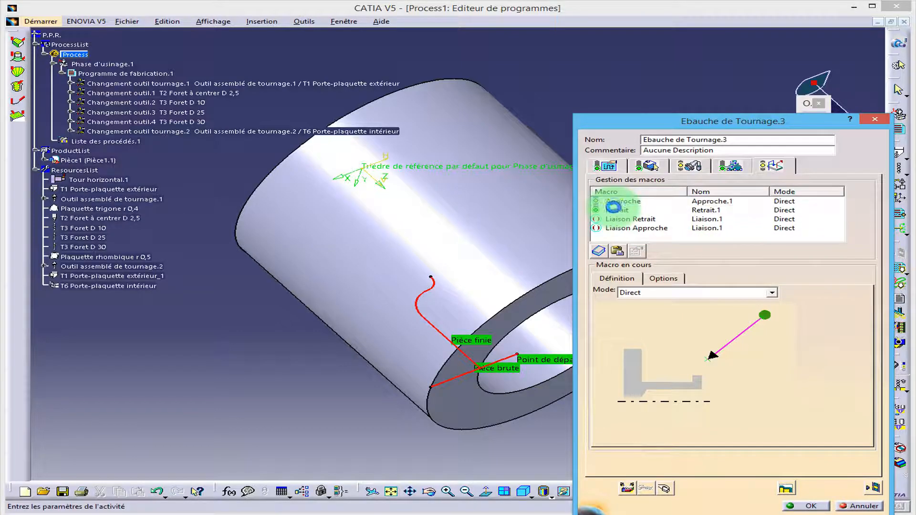
# Set the retract macro's end point to the same inner end of the Esquisse.6 line
pyautogui.click(612, 209)
pyautogui.press('e')
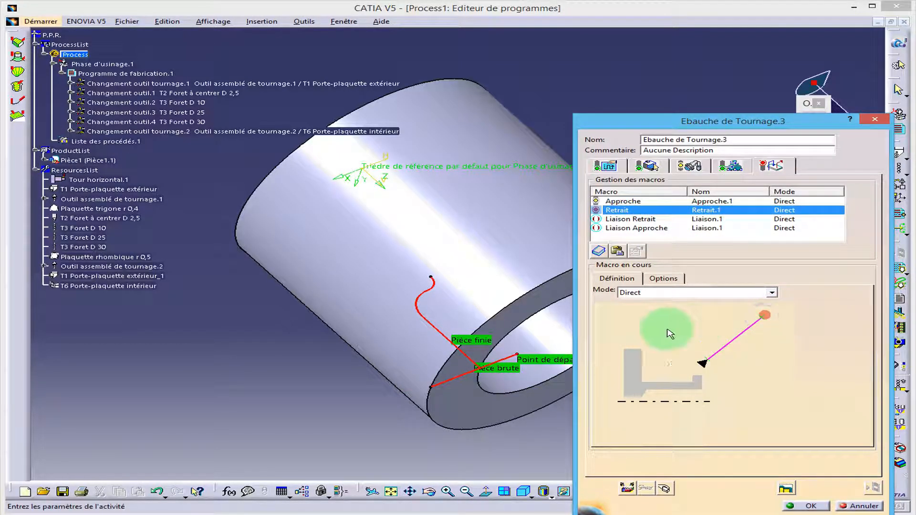
pyautogui.click(773, 319)
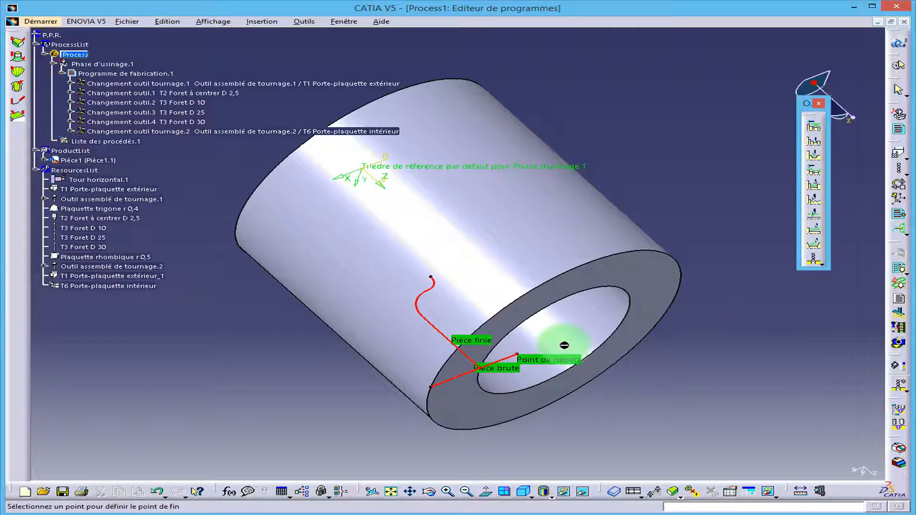
pyautogui.click(523, 358)
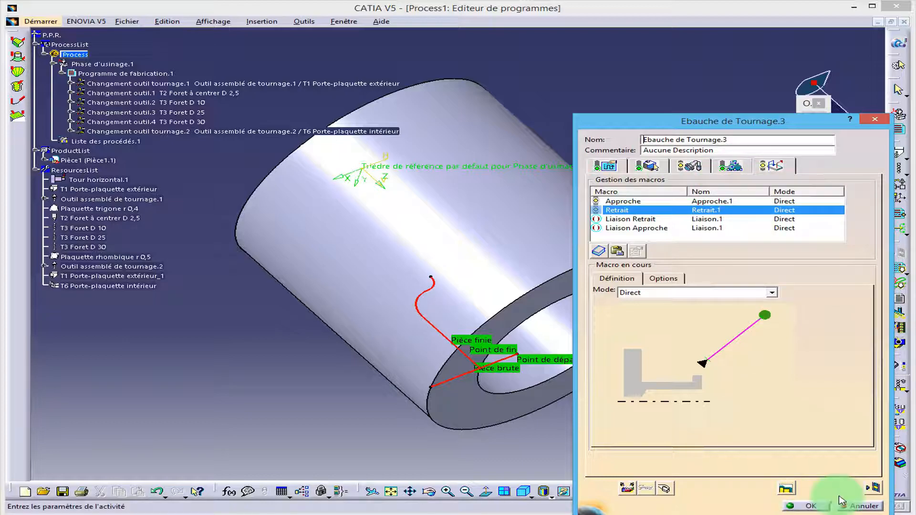
# Try to compute the tool path of the internal rough turning operation
pyautogui.click(539, 418)
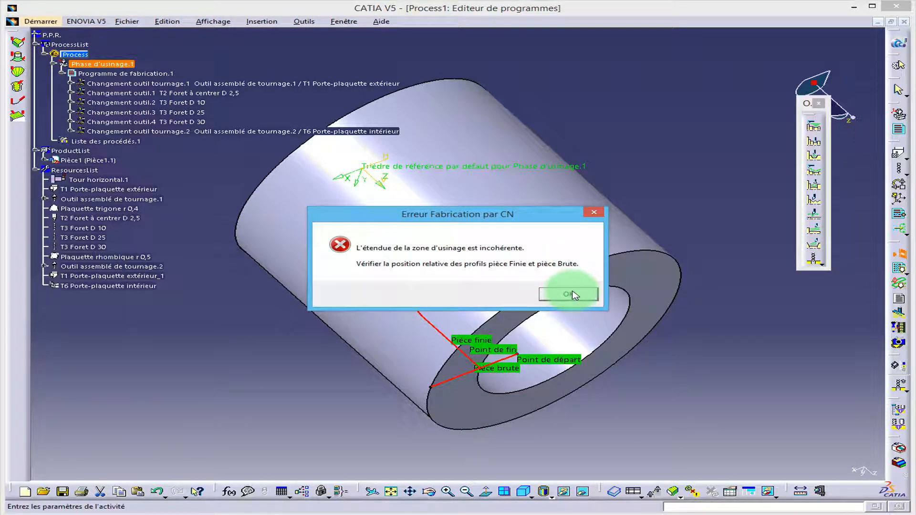
pyautogui.click(569, 294)
pyautogui.click(658, 210)
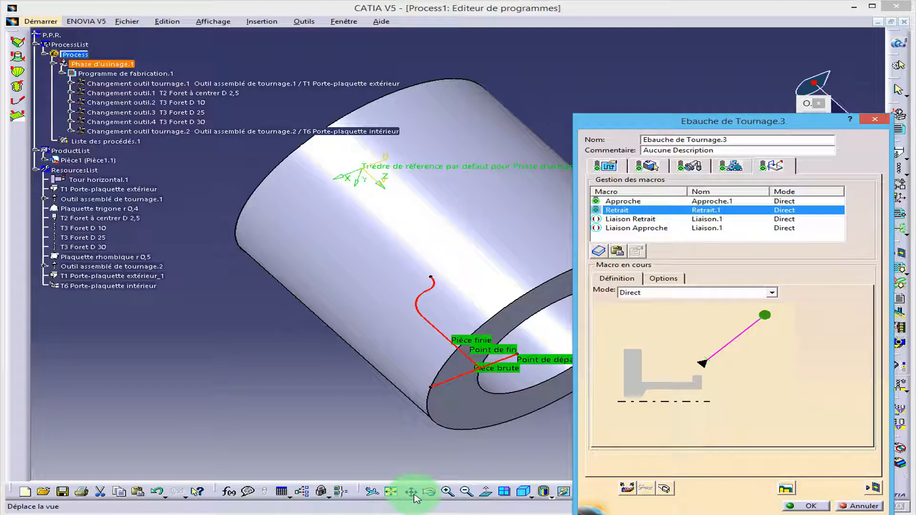
# Review the rough turning operation's rhombic insert, T6 internal holder and geometry offsets against the bore profile
pyautogui.click(428, 492)
pyautogui.moveTo(535, 198); pyautogui.dragTo(245, 154)
pyautogui.click(735, 178)
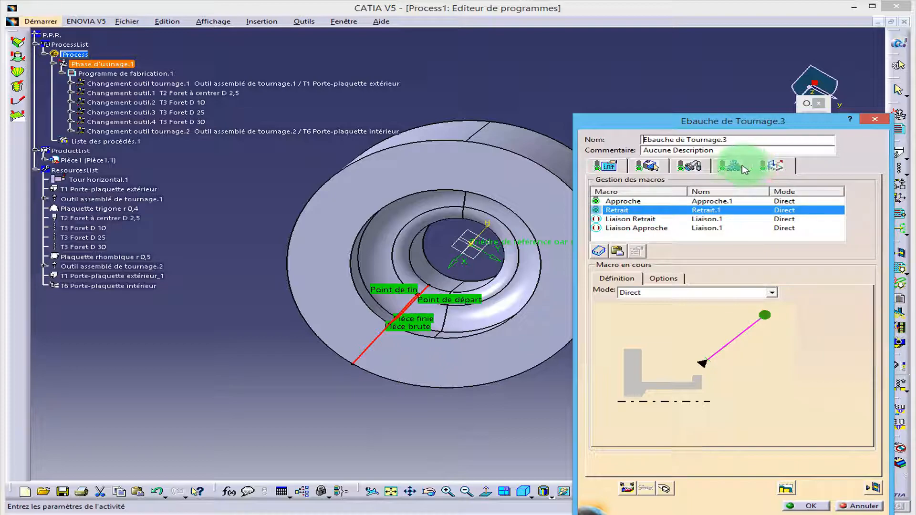
pyautogui.click(706, 166)
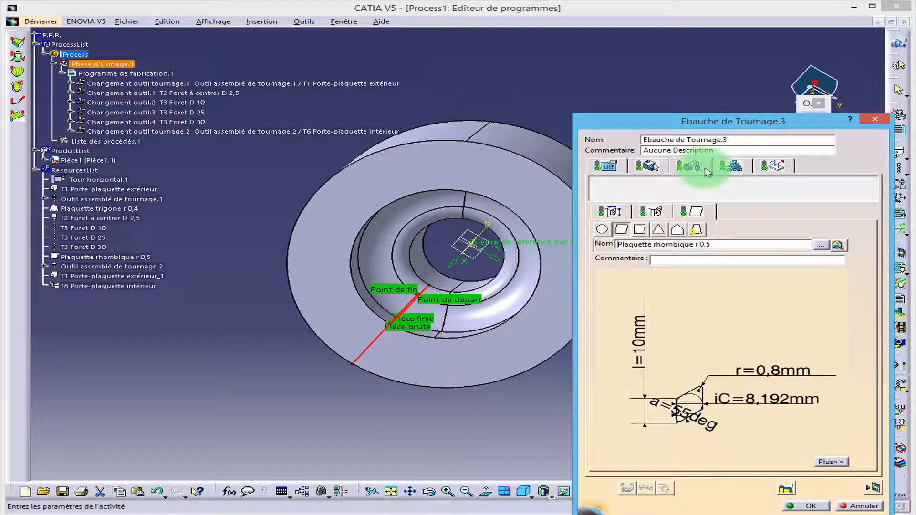
pyautogui.click(655, 211)
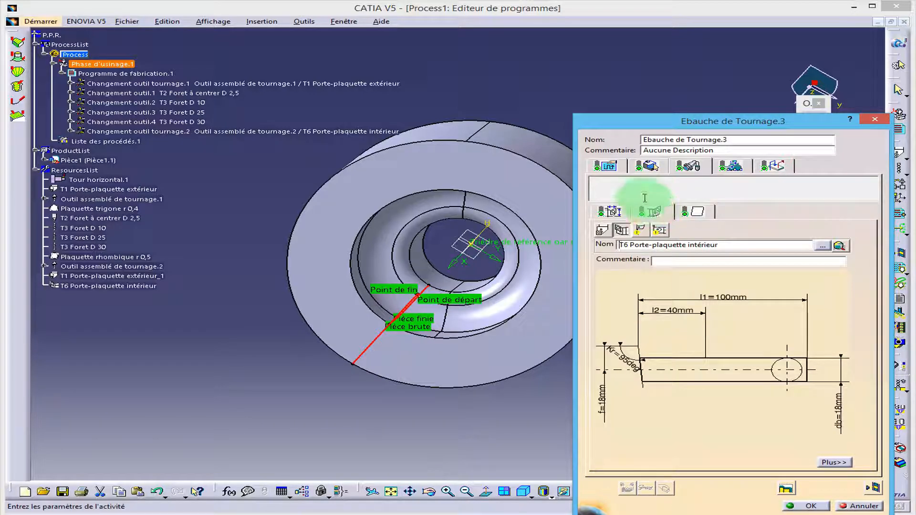
pyautogui.click(646, 168)
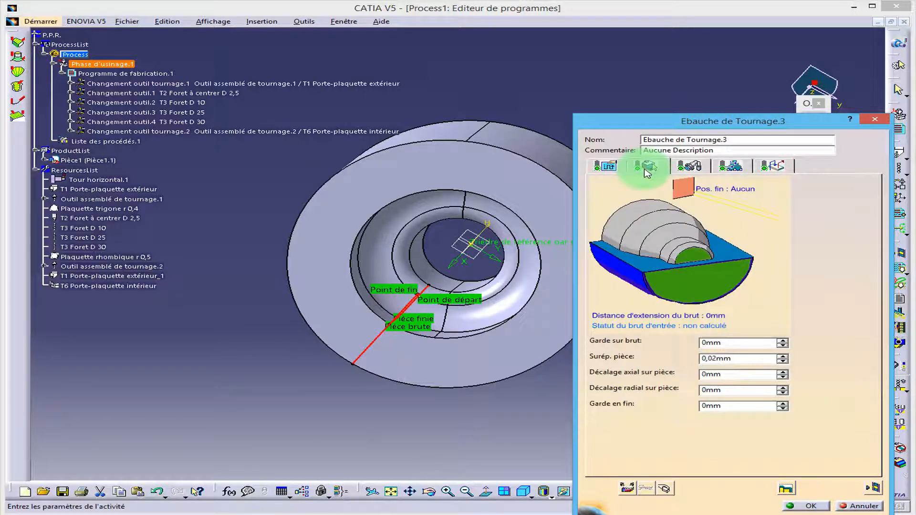
# Set the roughing mode to Chariotage with a maximum cut depth of 2 mm and the orientation to Interne
pyautogui.click(610, 167)
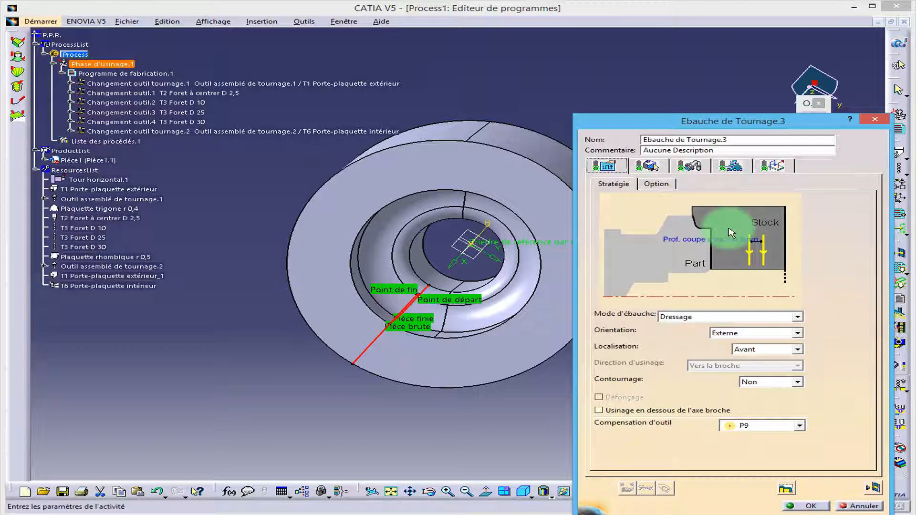
pyautogui.click(796, 317)
pyautogui.click(684, 328)
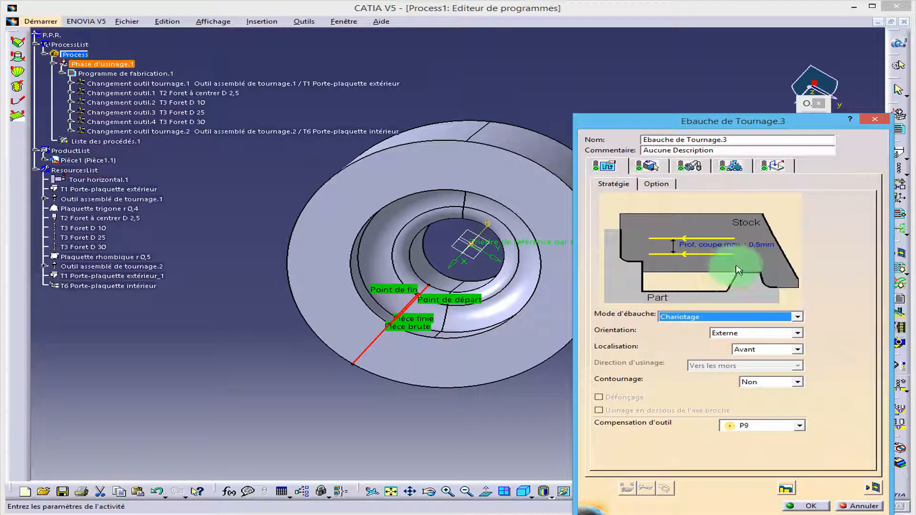
pyautogui.doubleClick(745, 253)
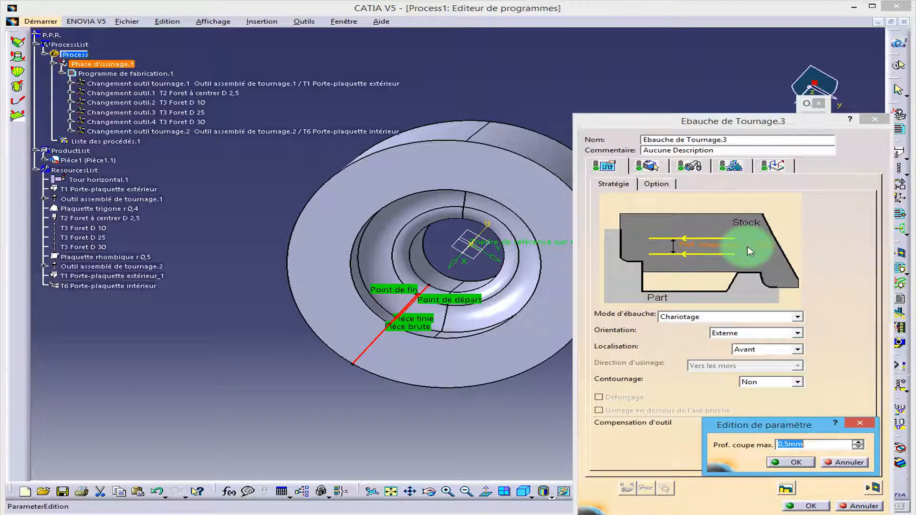
pyautogui.write('2')
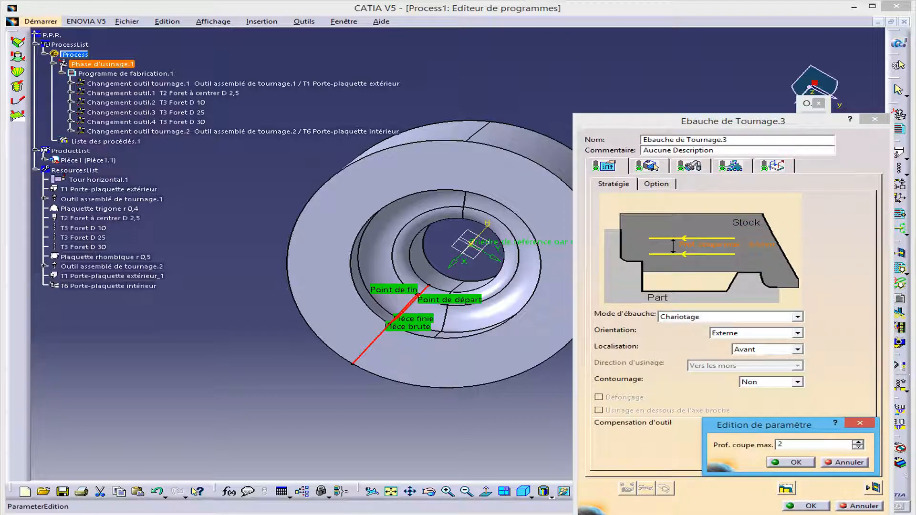
pyautogui.press('Return')
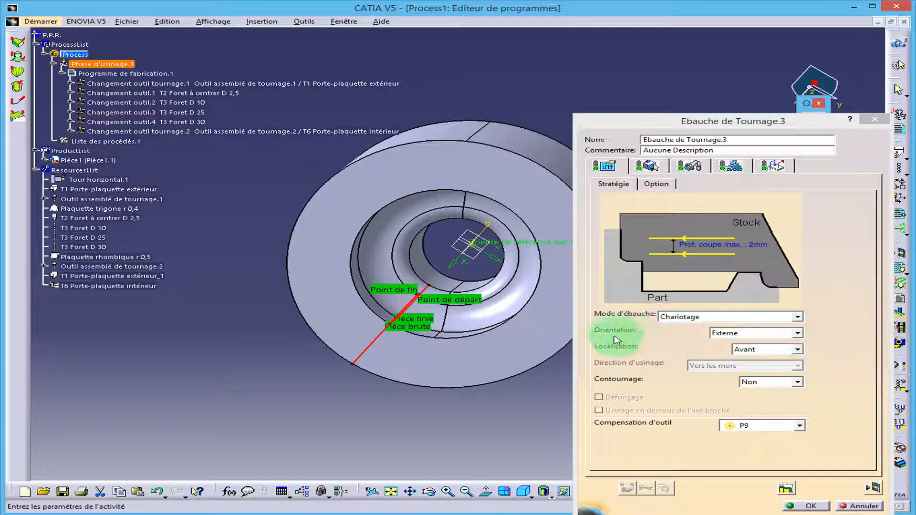
pyautogui.click(796, 333)
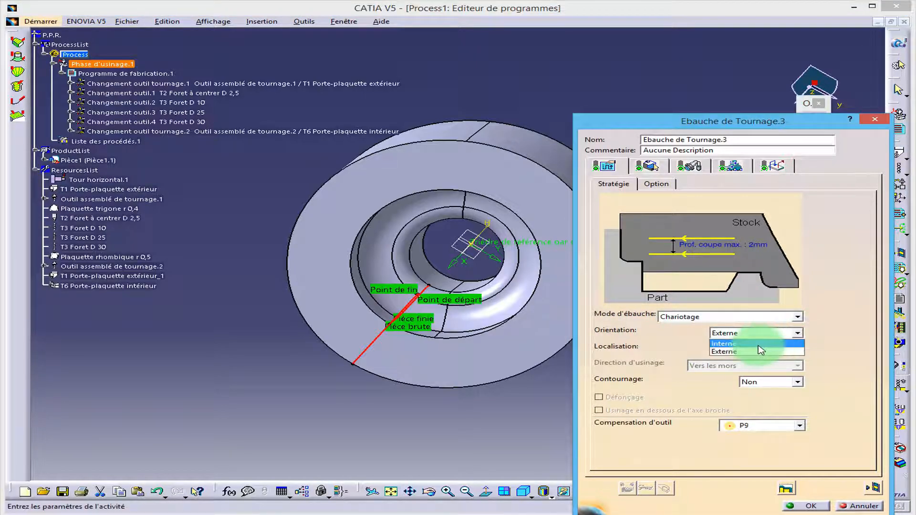
pyautogui.click(737, 350)
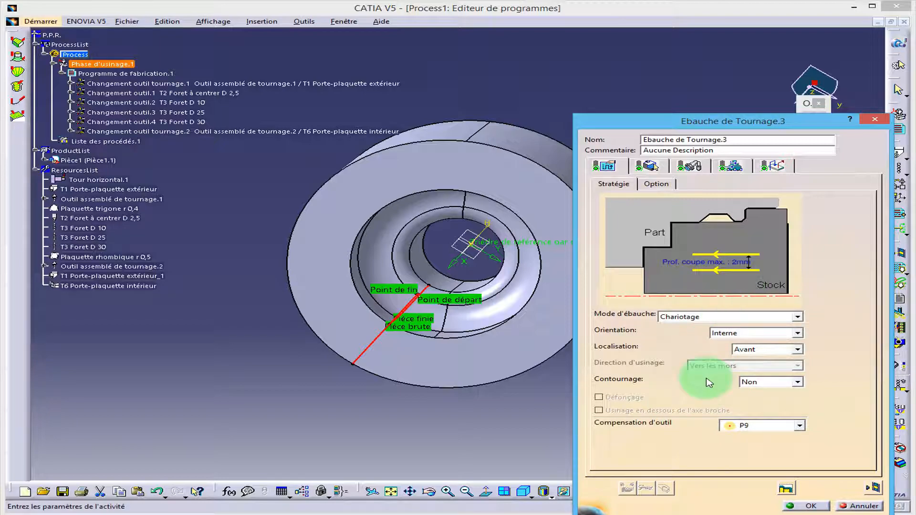
# Compute the rough turning tool path and replay the tool's motion inside the bore
pyautogui.click(871, 488)
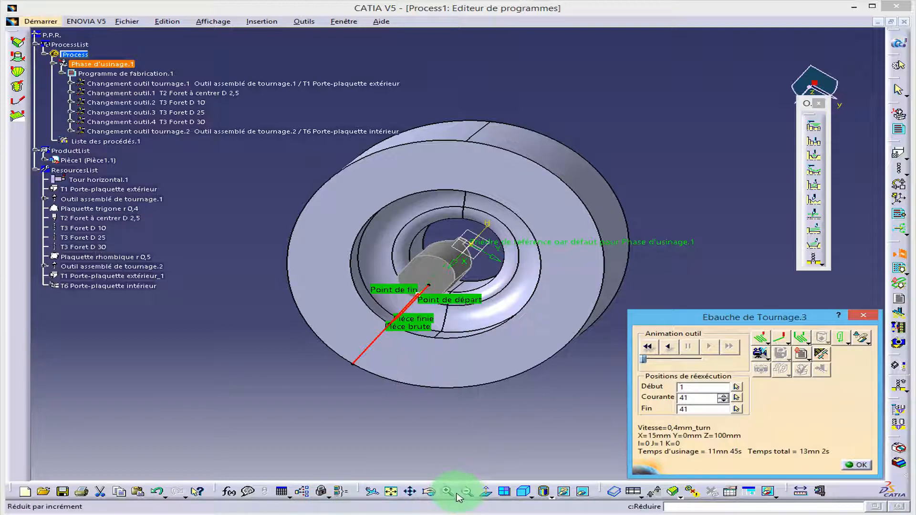
pyautogui.click(429, 491)
pyautogui.moveTo(307, 374); pyautogui.dragTo(367, 360)
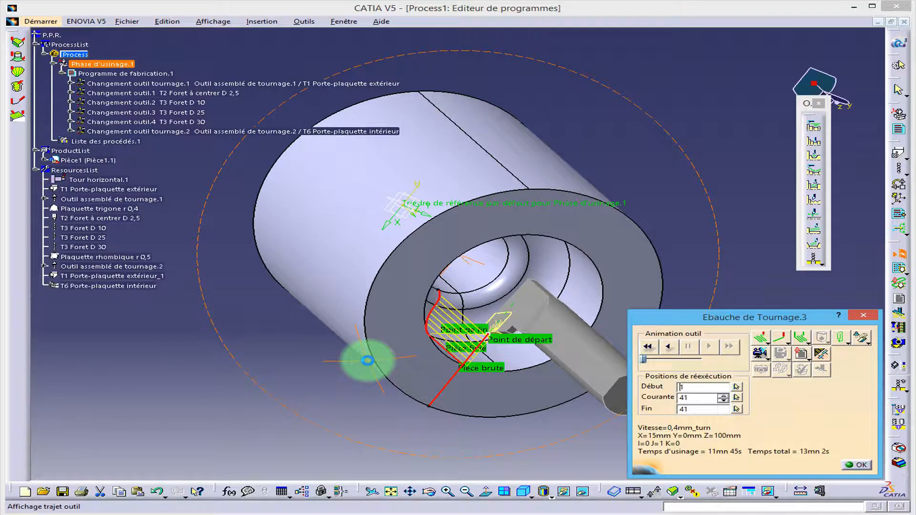
pyautogui.click(670, 346)
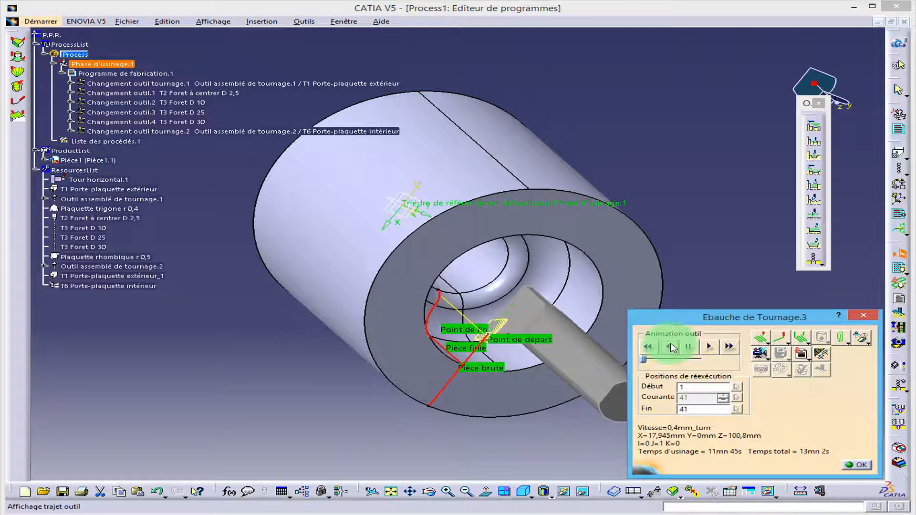
# Run the material-removal video simulation of the program and accept the internal rough turning operation
pyautogui.click(759, 353)
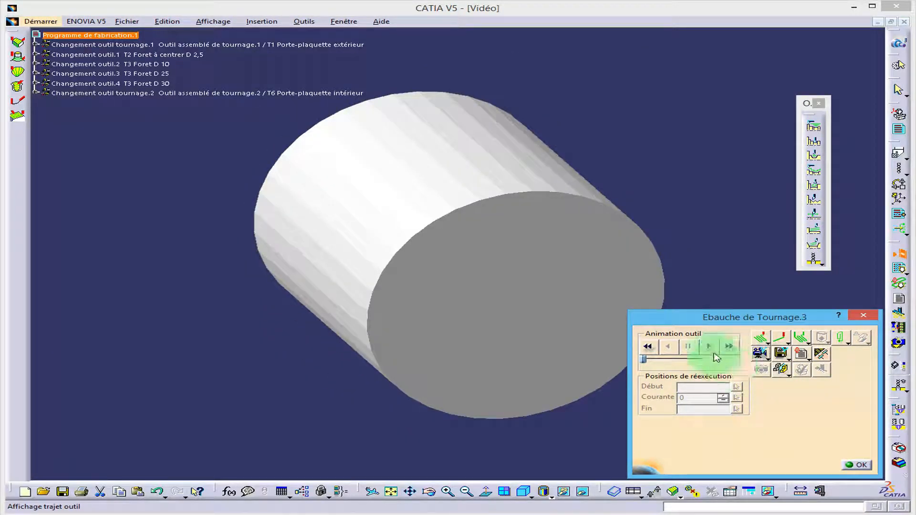
pyautogui.click(715, 354)
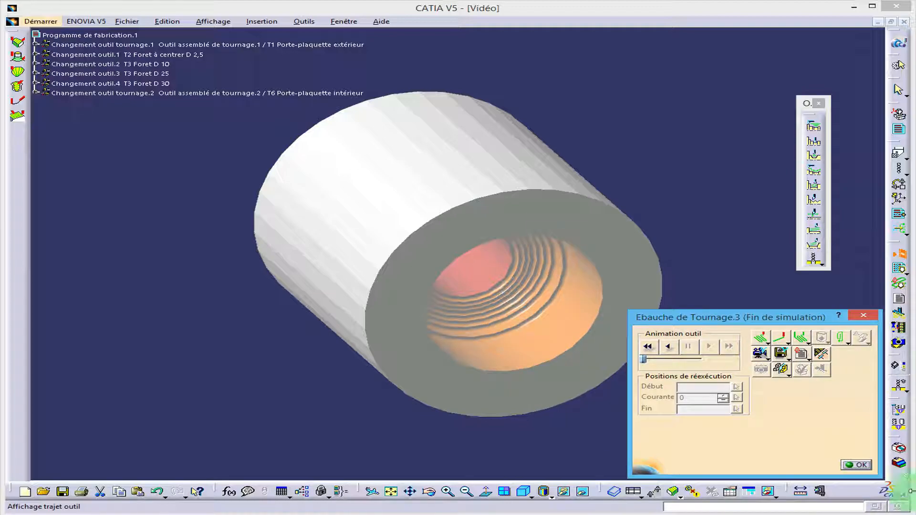
pyautogui.click(854, 466)
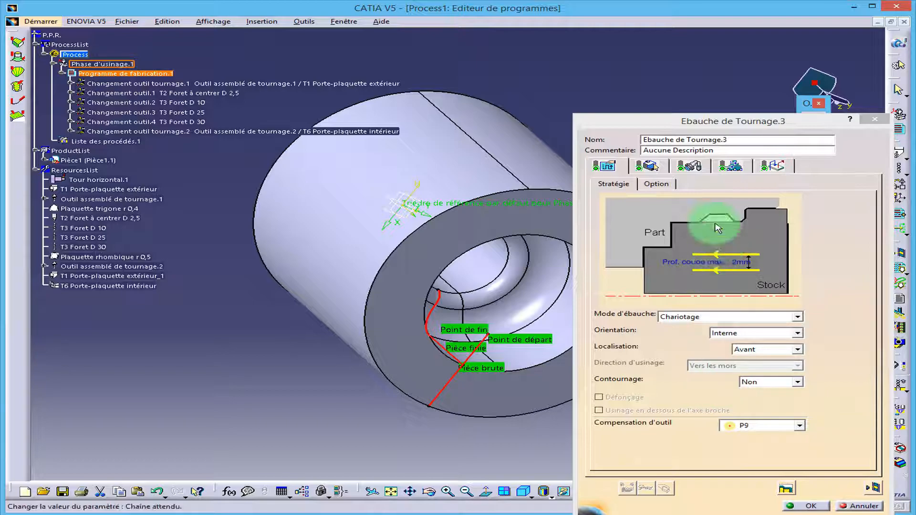
pyautogui.click(804, 507)
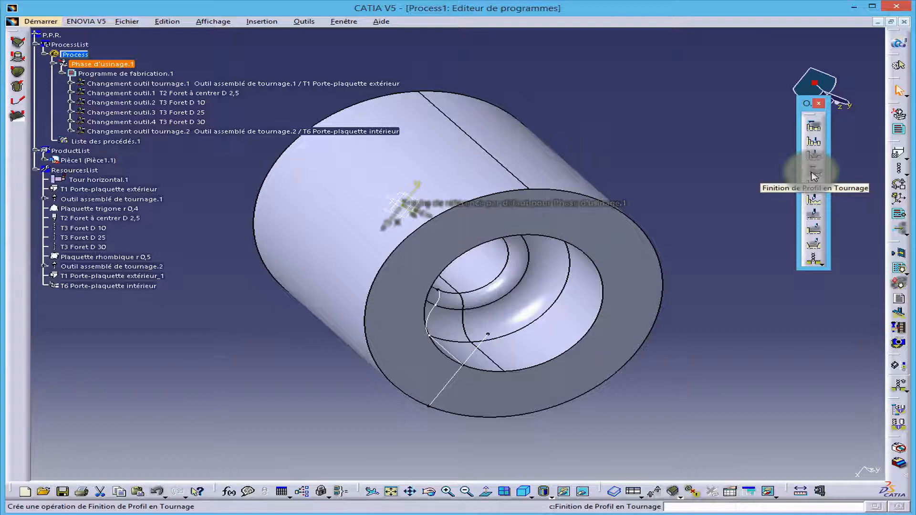
# Create a profile finish turning operation (Finition de Profil en Tournage) using the curved bore profile as the finished part
pyautogui.click(813, 176)
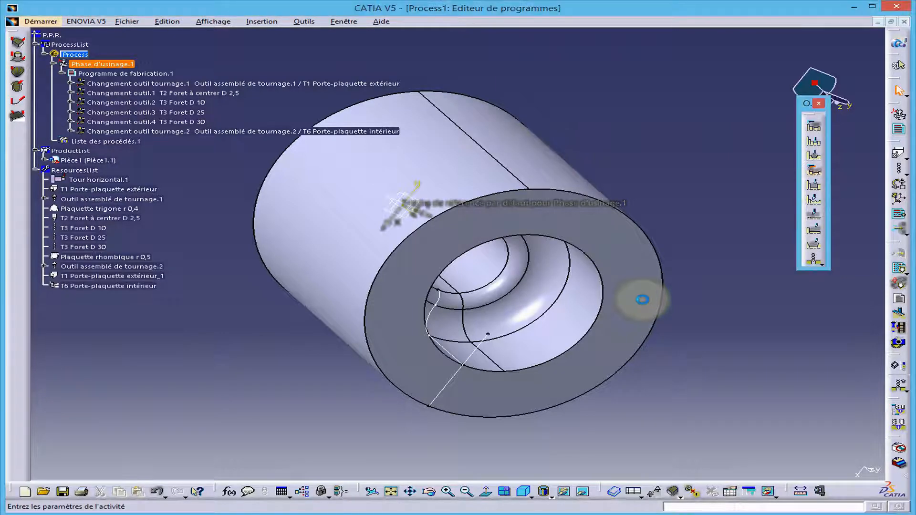
pyautogui.click(677, 302)
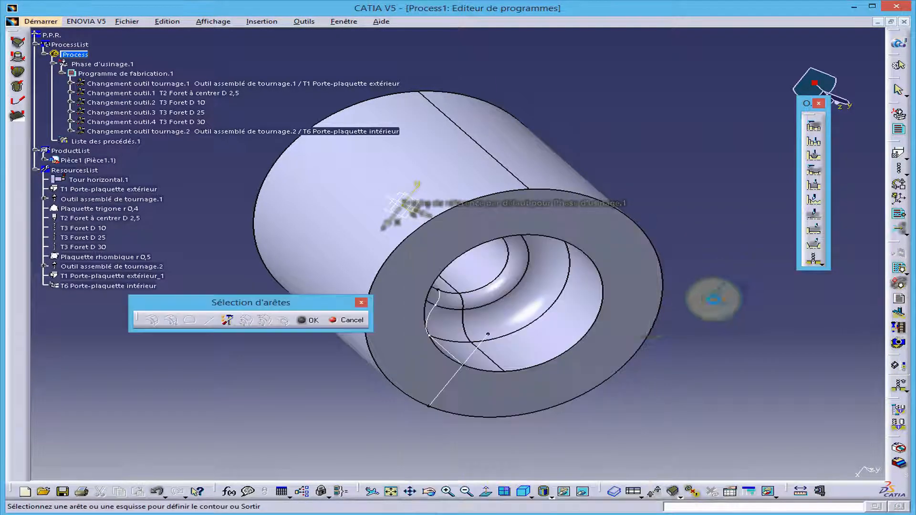
pyautogui.click(435, 323)
pyautogui.click(445, 301)
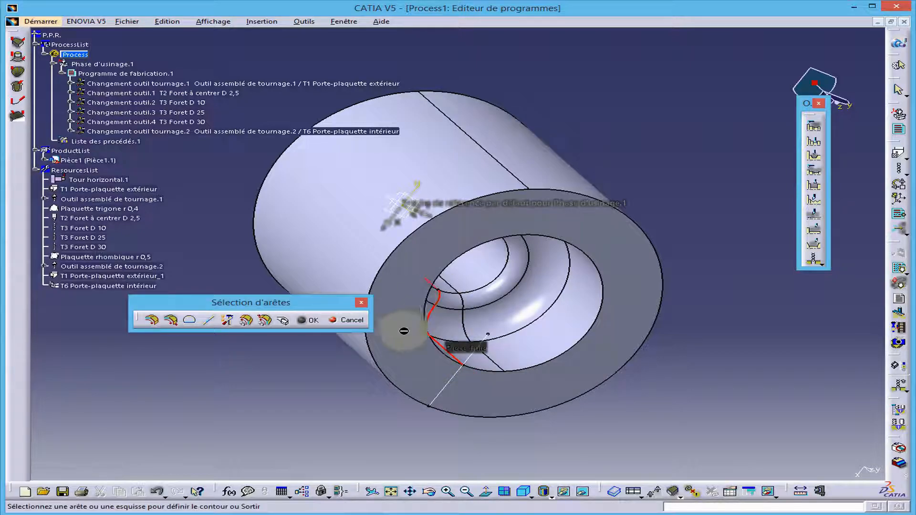
pyautogui.click(307, 319)
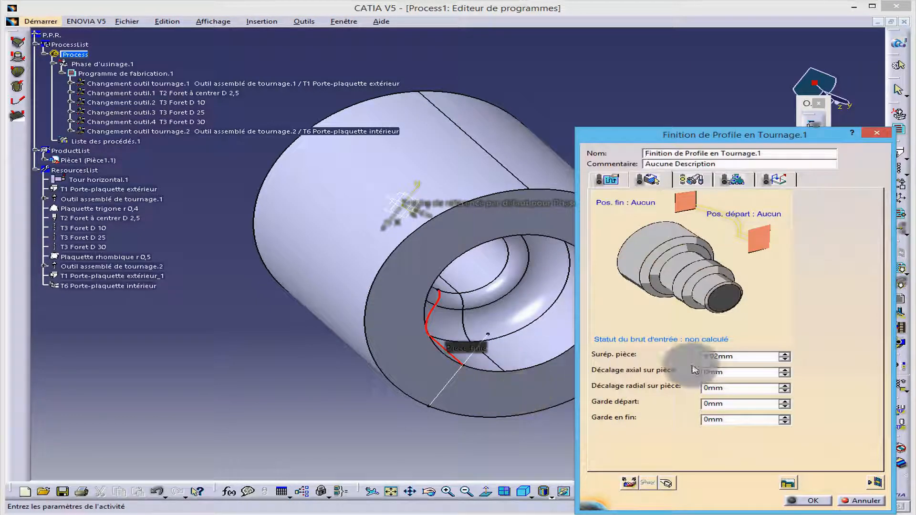
# Set the finishing operation's part allowance (Surép. pièce) to 0 mm and check its orientation settings
pyautogui.moveTo(718, 357); pyautogui.dragTo(692, 362)
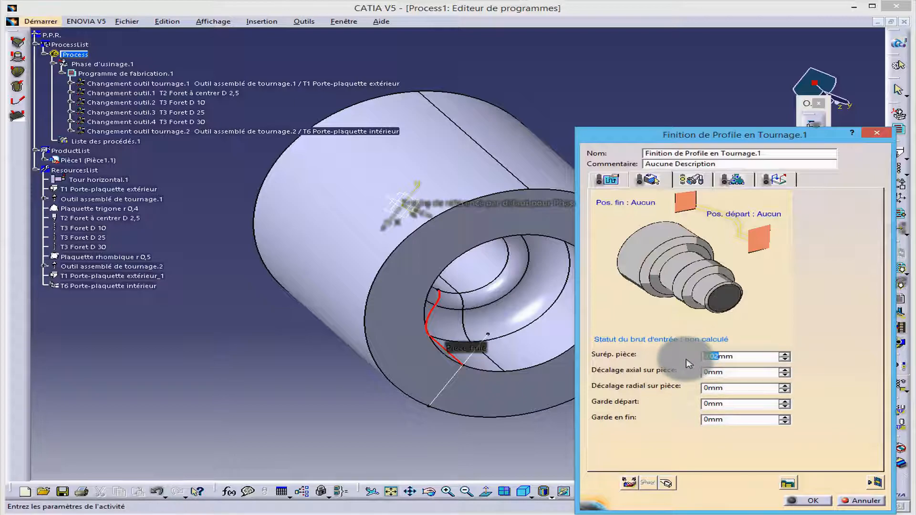
pyautogui.write('0')
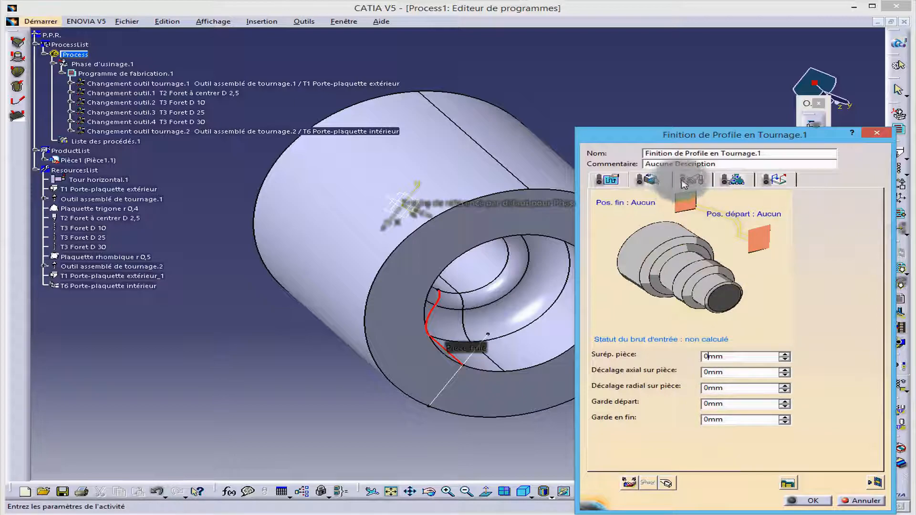
pyautogui.click(608, 181)
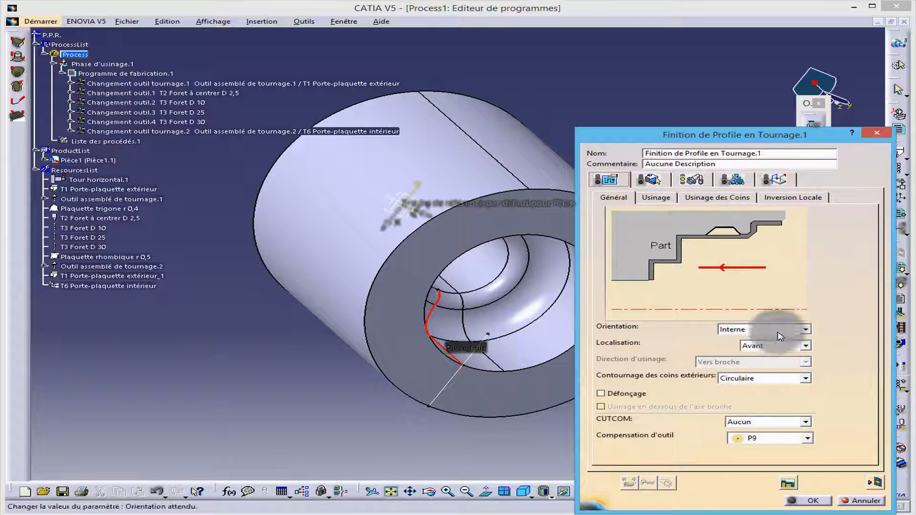
pyautogui.click(651, 182)
# Create a new insert for the finishing tool by renaming it Plaquette rhombique r 0,2
pyautogui.click(690, 180)
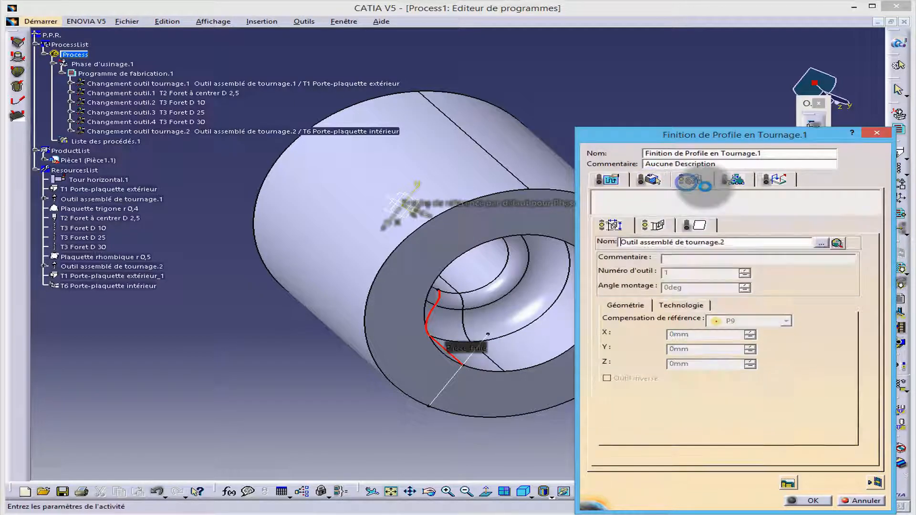
pyautogui.click(694, 225)
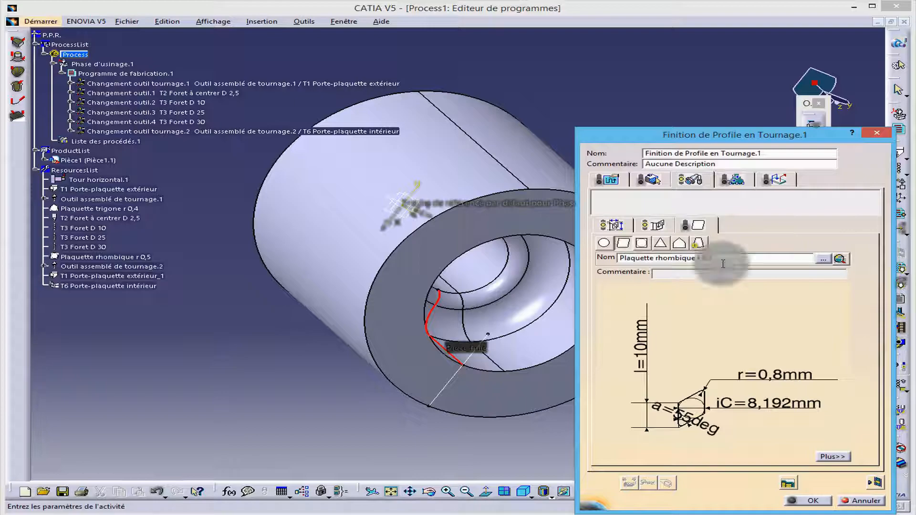
pyautogui.write('2')
pyautogui.click(769, 357)
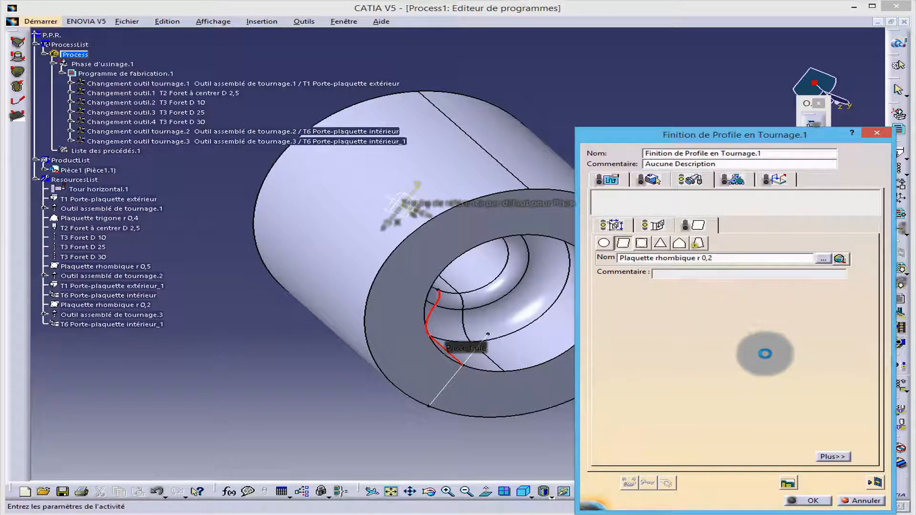
pyautogui.doubleClick(784, 376)
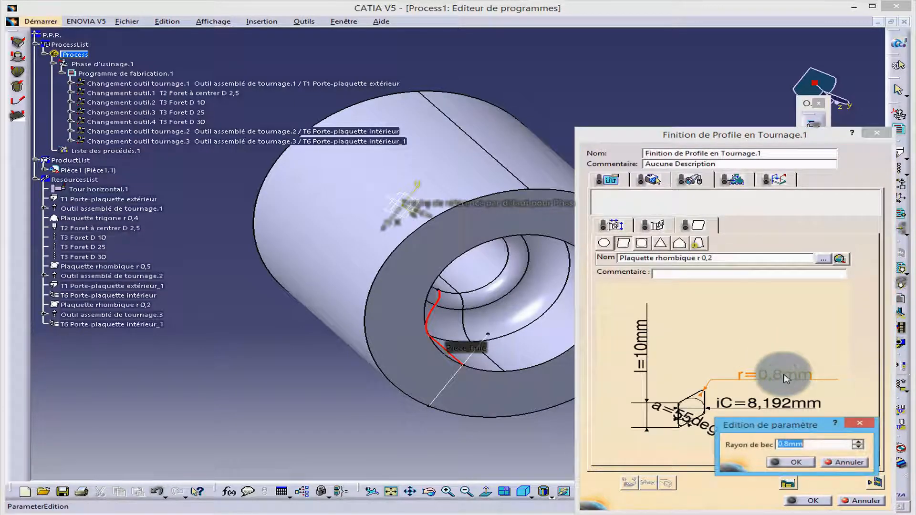
pyautogui.write('02')
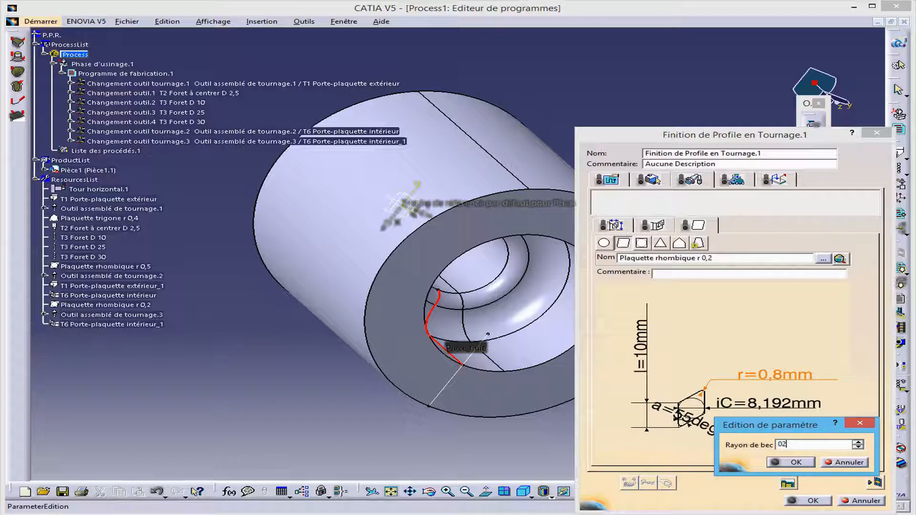
pyautogui.press('Return')
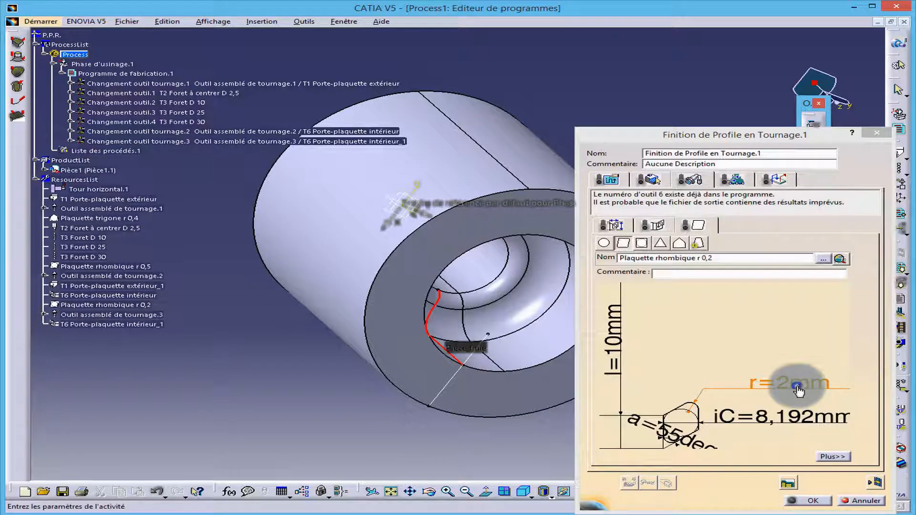
# Set the nose radius (Rayon de bec) of the Plaquette rhombique r 0,2 insert to 0,2 mm
pyautogui.doubleClick(798, 391)
pyautogui.click(795, 445)
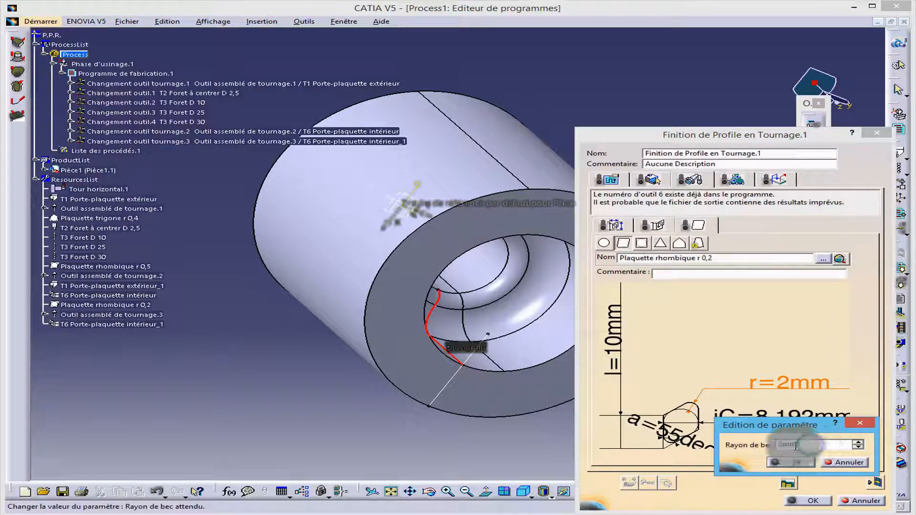
pyautogui.write('0,2')
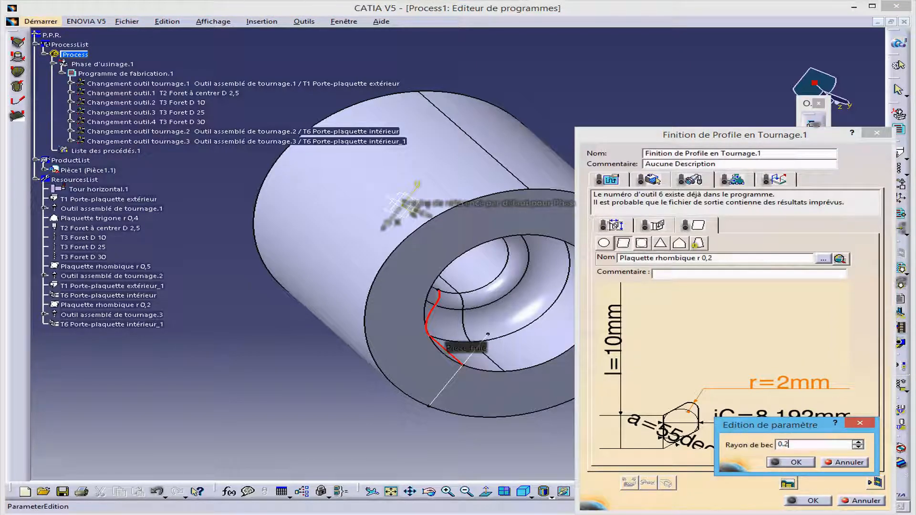
pyautogui.press('Return')
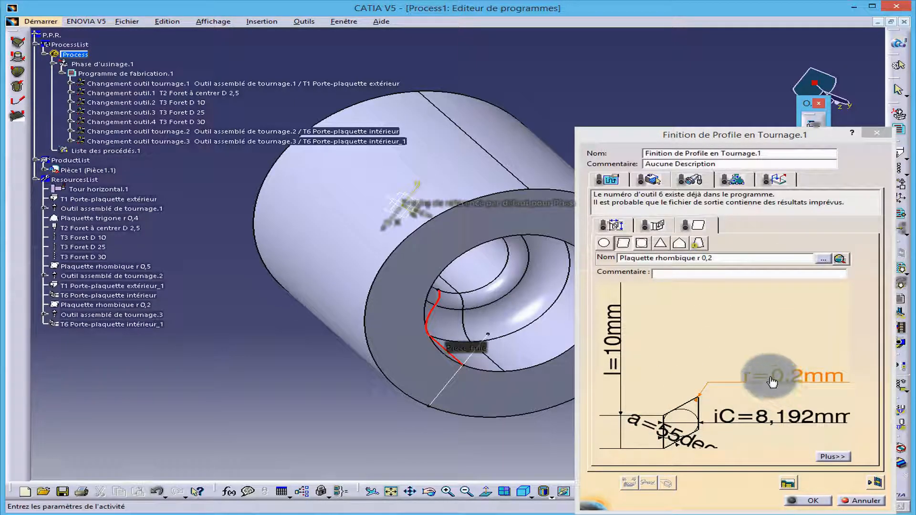
pyautogui.moveTo(793, 382)
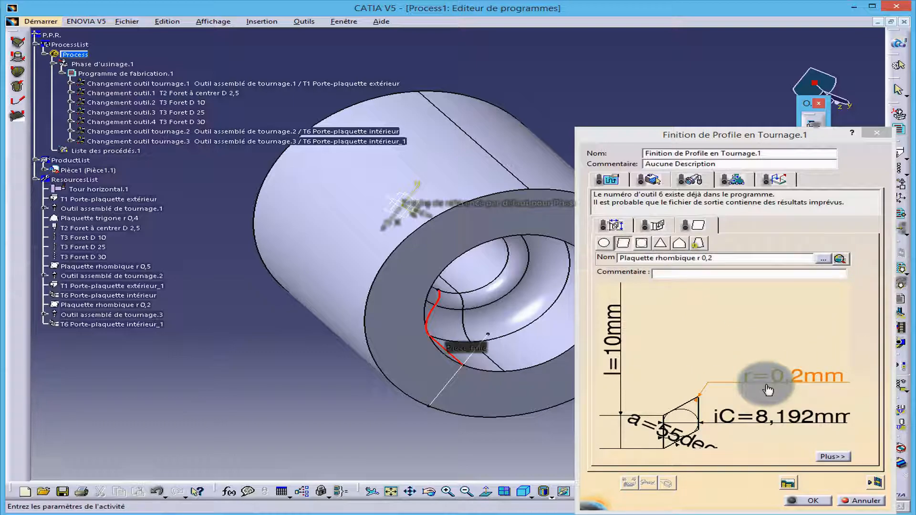
# Define the start and end points of the approach and retract macros, in Direct mode, at the profile sketch vertex on the bore's front edge
pyautogui.click(732, 179)
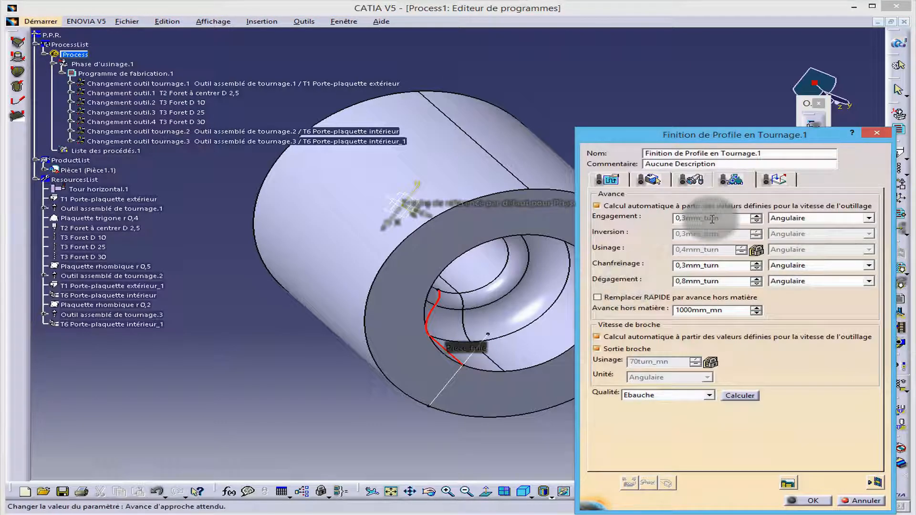
pyautogui.click(778, 178)
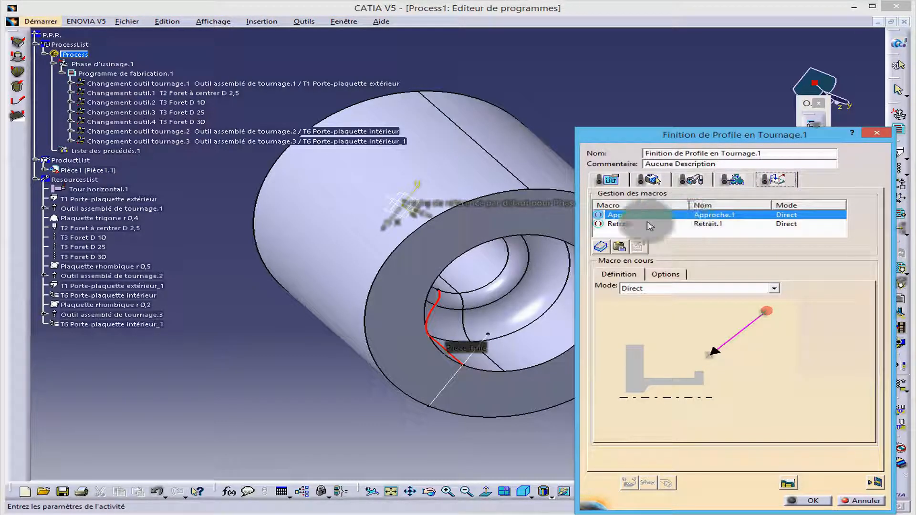
pyautogui.click(765, 311)
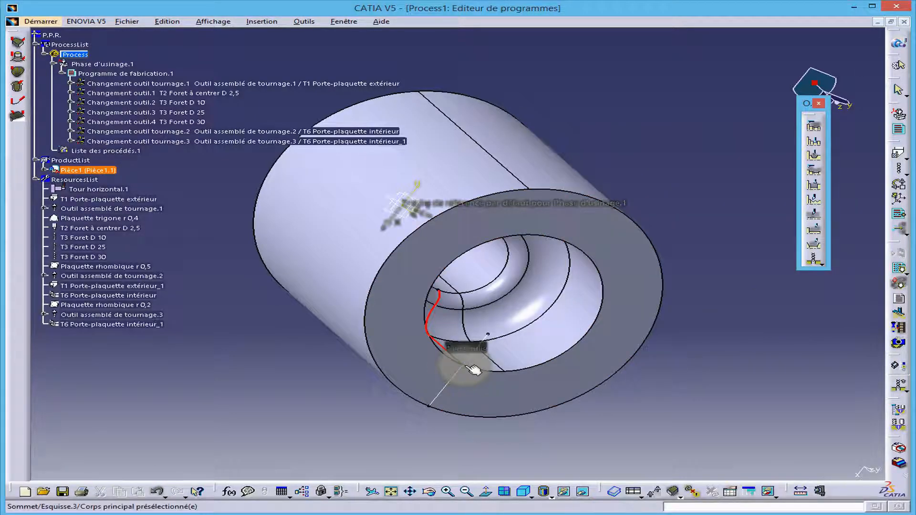
pyautogui.click(471, 369)
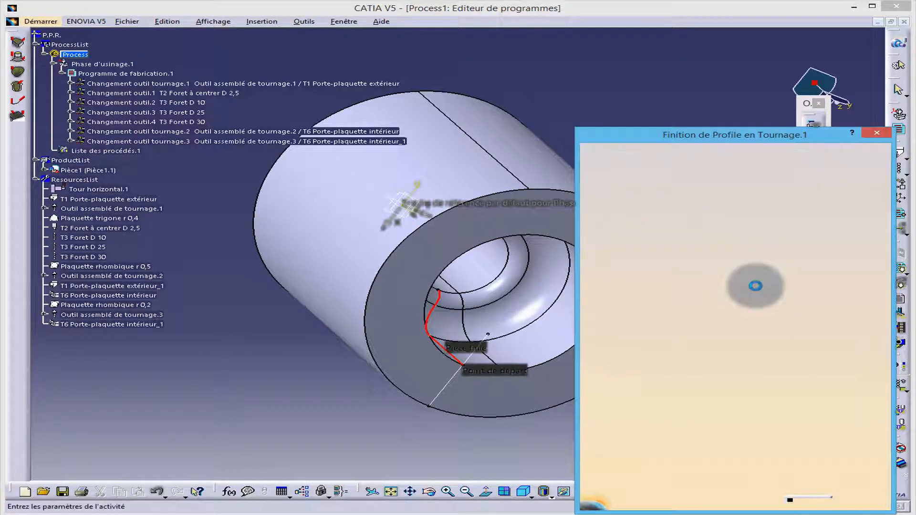
pyautogui.click(766, 311)
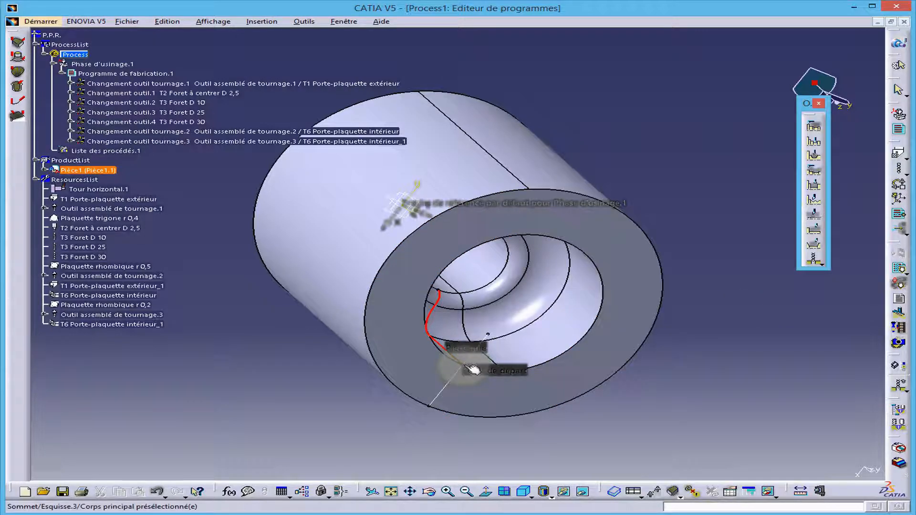
pyautogui.click(470, 369)
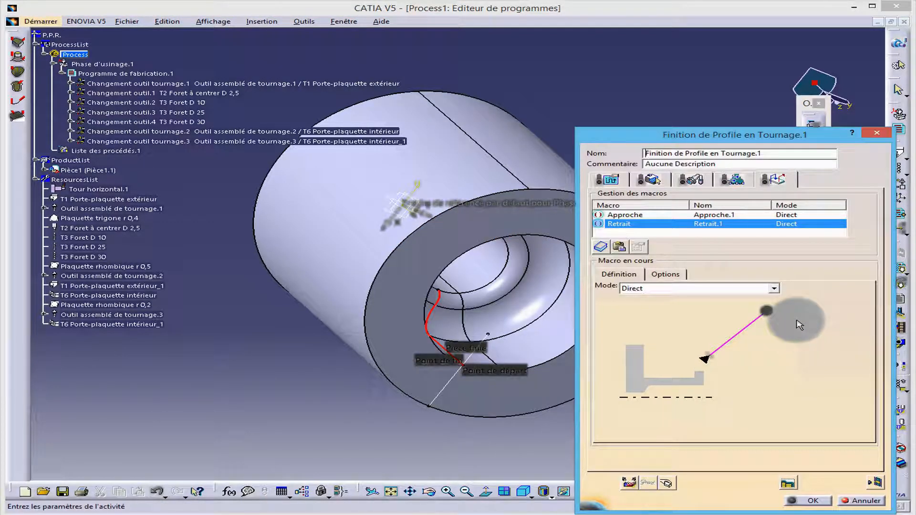
# Simulate the profile finishing operation as a material-removal video from the full stock and inspect the machined bore from several angles
pyautogui.click(872, 484)
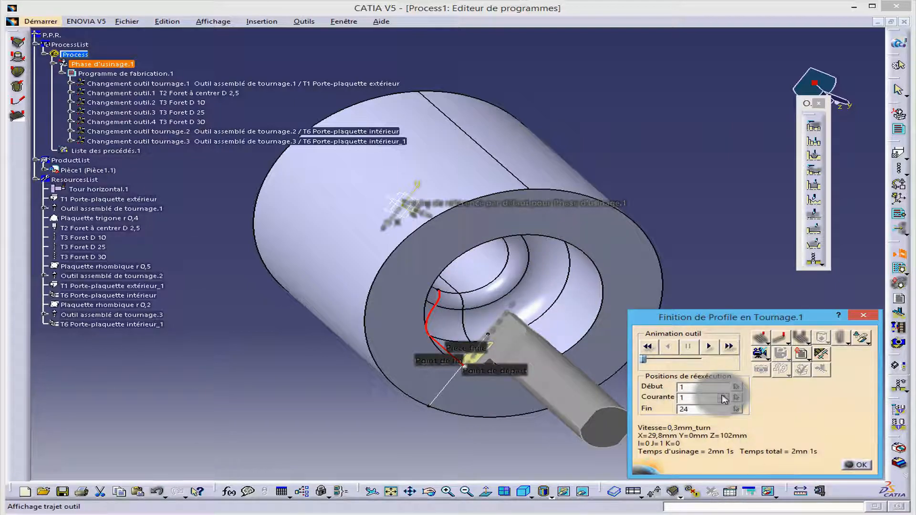
pyautogui.click(759, 355)
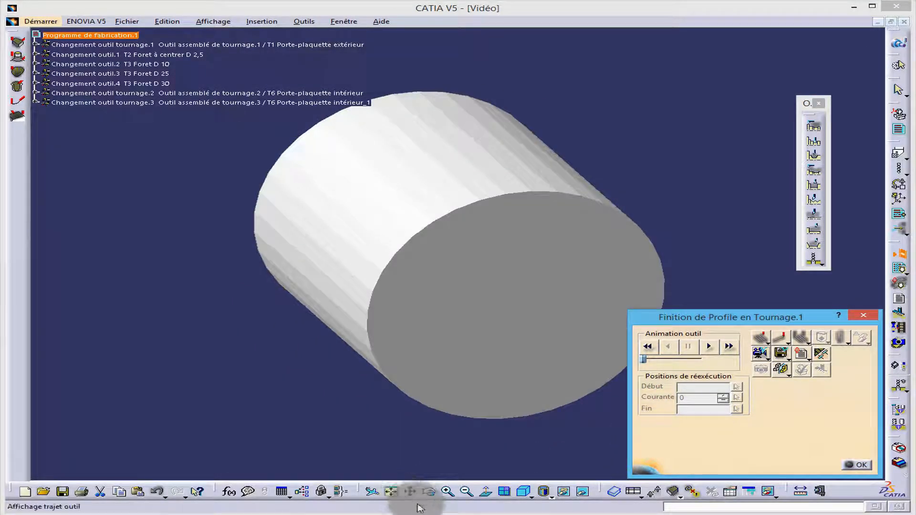
pyautogui.click(429, 492)
pyautogui.moveTo(367, 448); pyautogui.dragTo(243, 223)
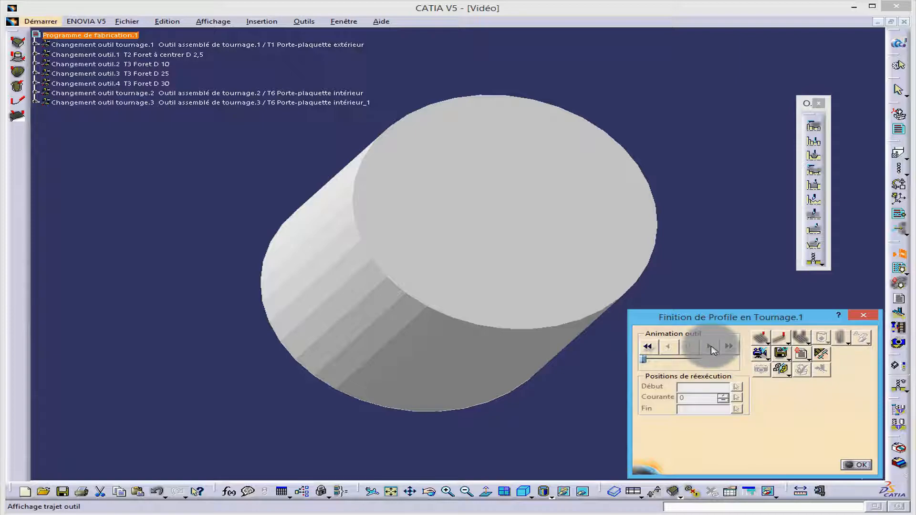
pyautogui.click(711, 348)
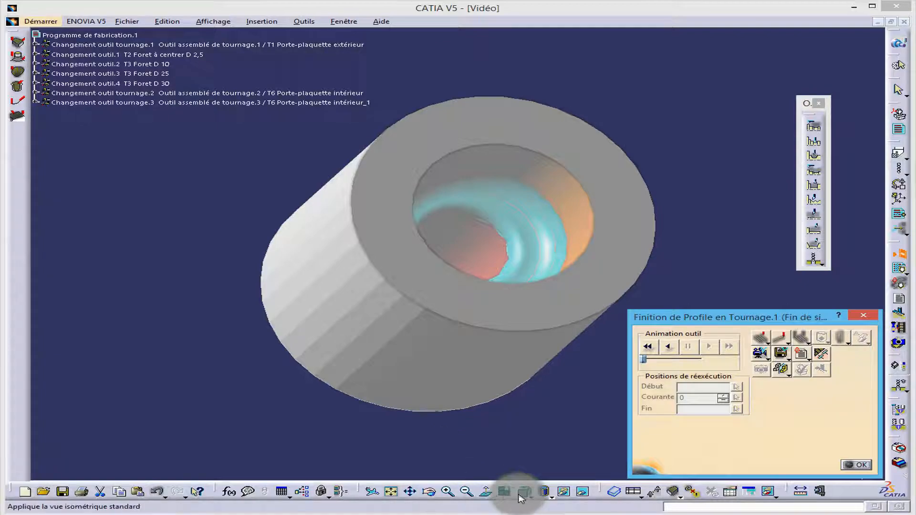
pyautogui.click(429, 491)
pyautogui.moveTo(552, 237)
pyautogui.mouseDown()
pyautogui.moveTo(496, 254)
pyautogui.moveTo(423, 334)
pyautogui.moveTo(446, 281)
pyautogui.moveTo(521, 198)
pyautogui.moveTo(596, 211)
pyautogui.moveTo(737, 320)
pyautogui.mouseUp()
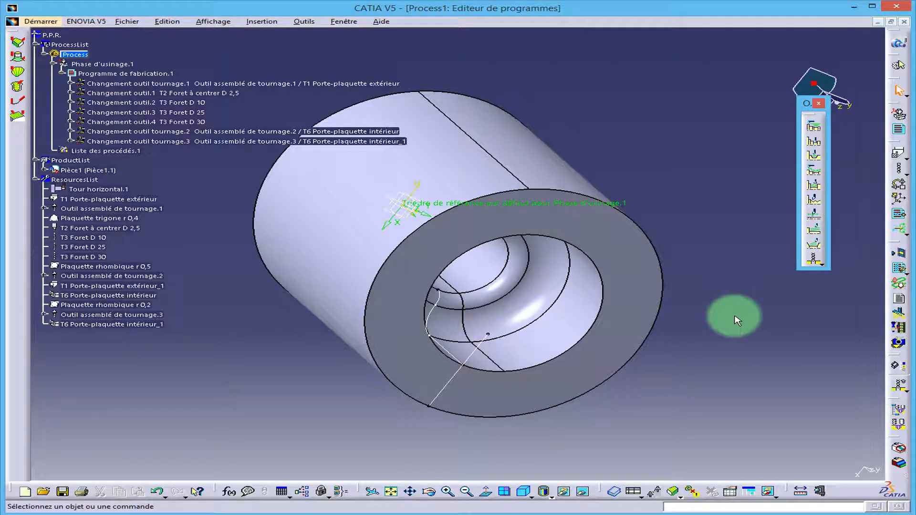